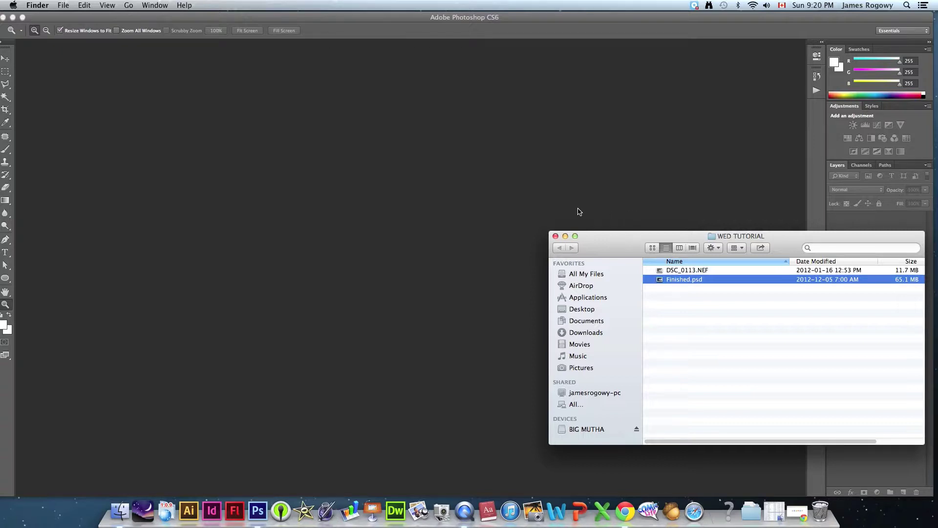
Minimize the Photoshop window and preview DSC_0113.NEF from the WED TUTORIAL folder.
{"action": "left_click", "coordinate": [14, 21]}
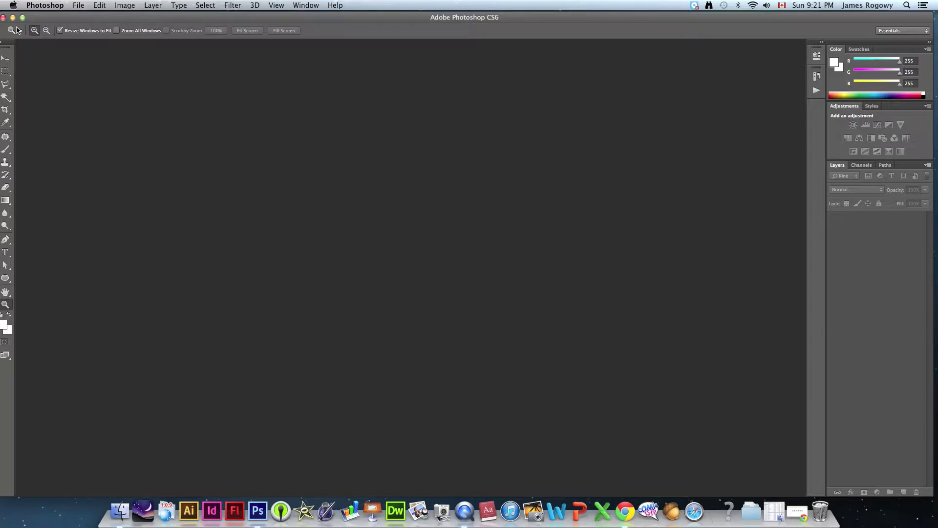
{"action": "left_click", "coordinate": [13, 19]}
{"action": "left_click", "coordinate": [727, 346]}
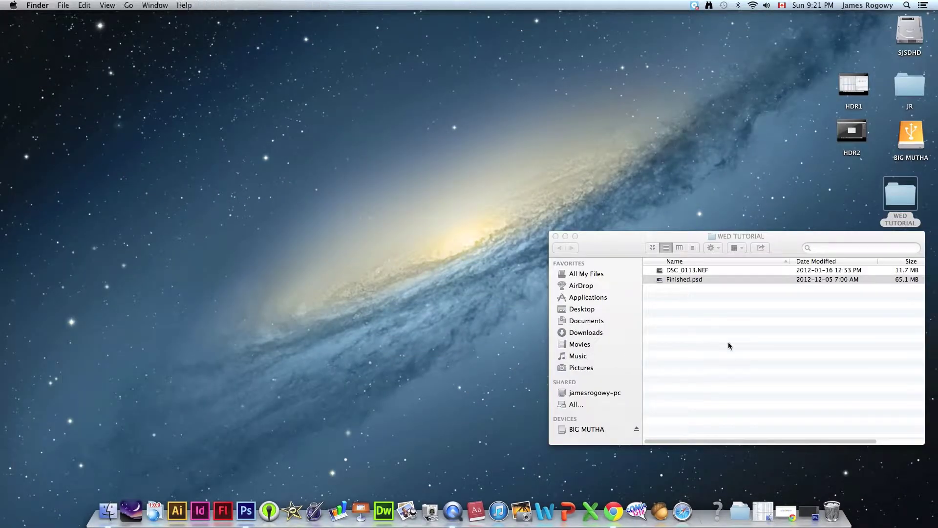
{"action": "left_click", "coordinate": [684, 271]}
{"action": "key", "text": "space"}
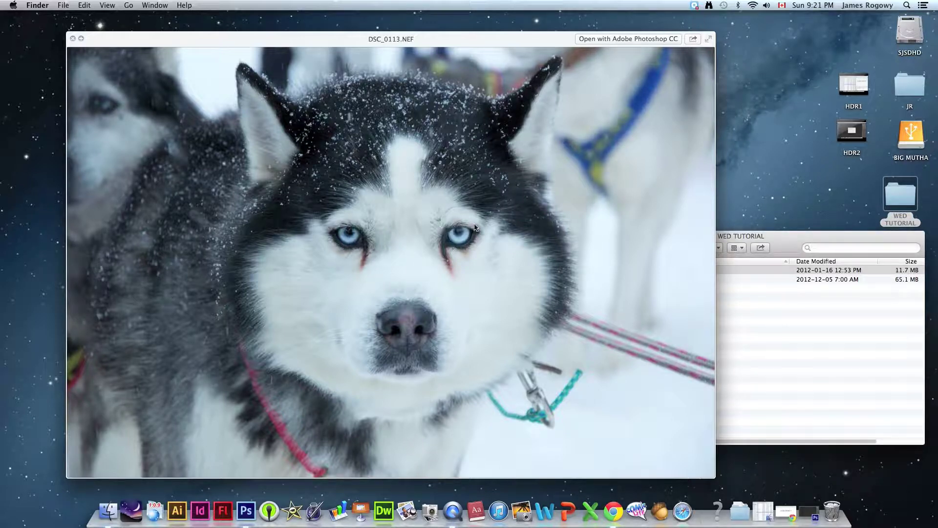
{"action": "left_click", "coordinate": [792, 240]}
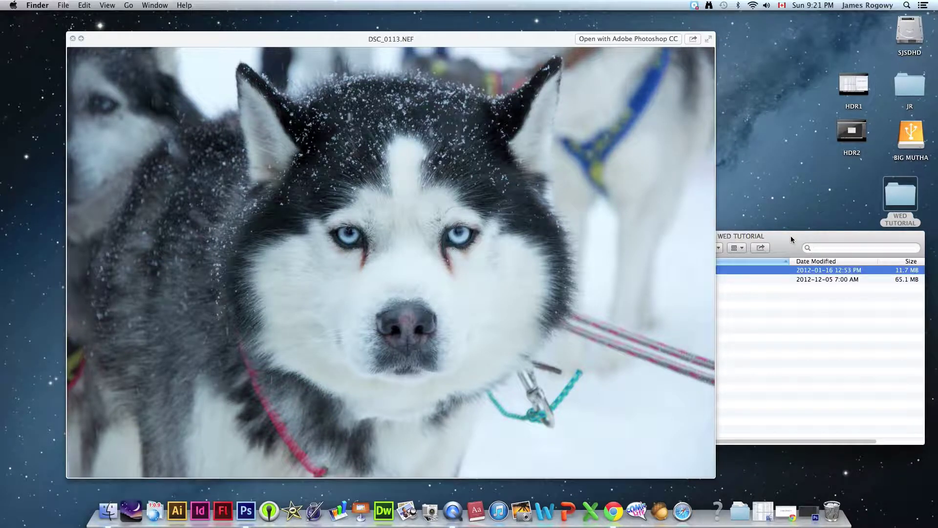
{"action": "key", "text": "space"}
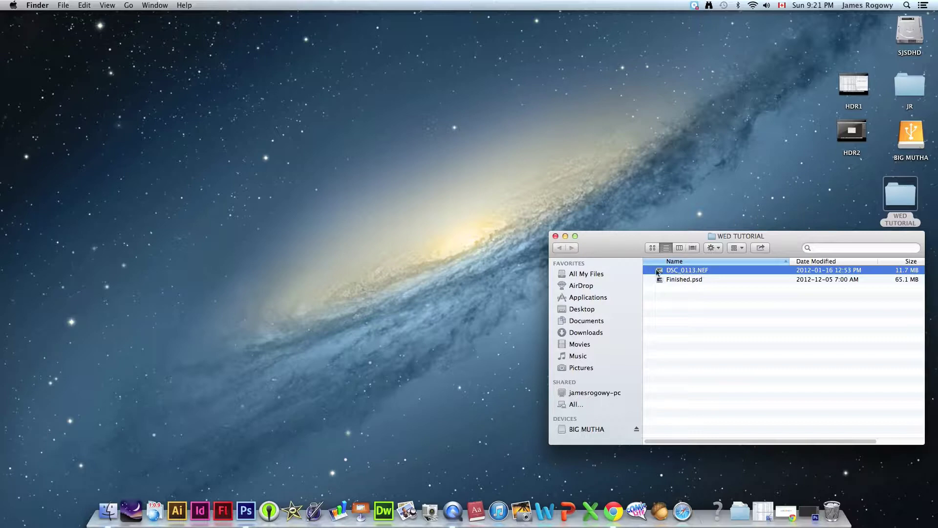
Open DSC_0113.NEF in Photoshop's Camera Raw and sample the white fur on the husky's forehead to correct the white balance.
{"action": "left_click_drag", "start_coordinate": [683, 240], "coordinate": [248, 516]}
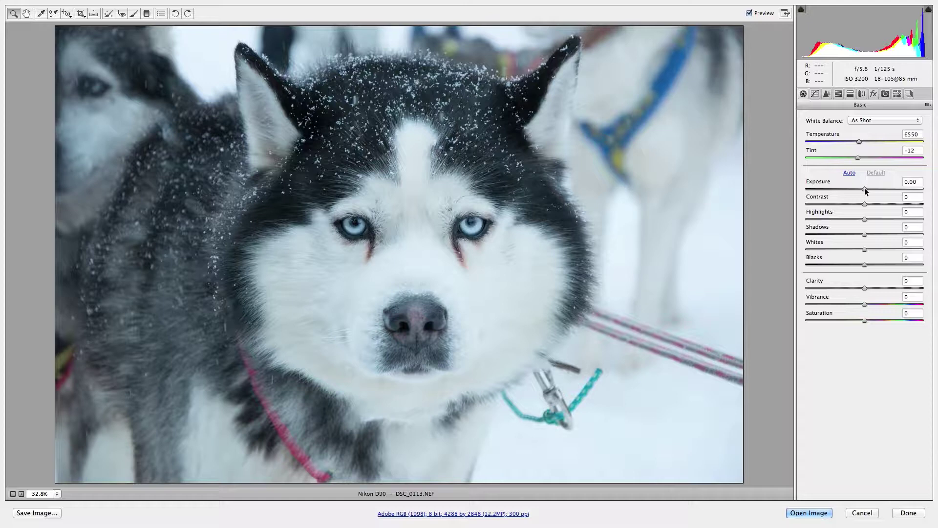
{"action": "left_click", "coordinate": [42, 13]}
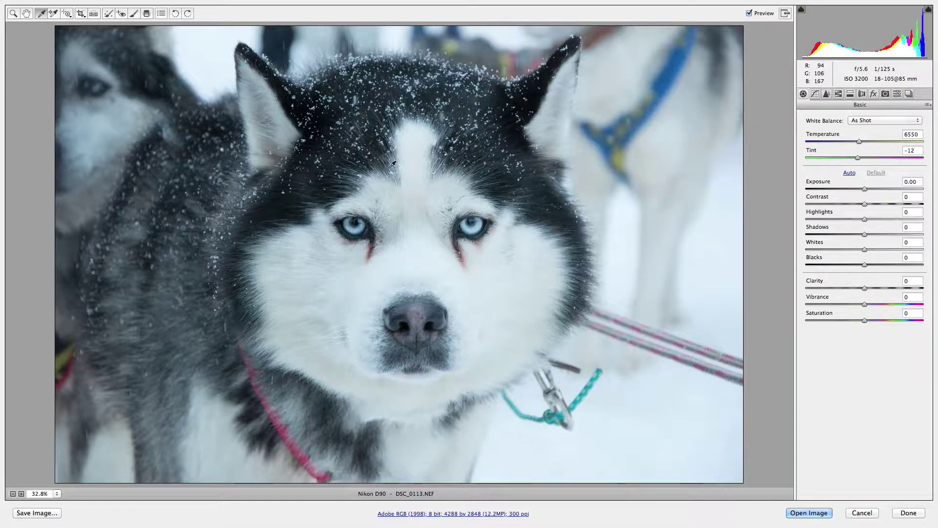
{"action": "left_click", "coordinate": [418, 142]}
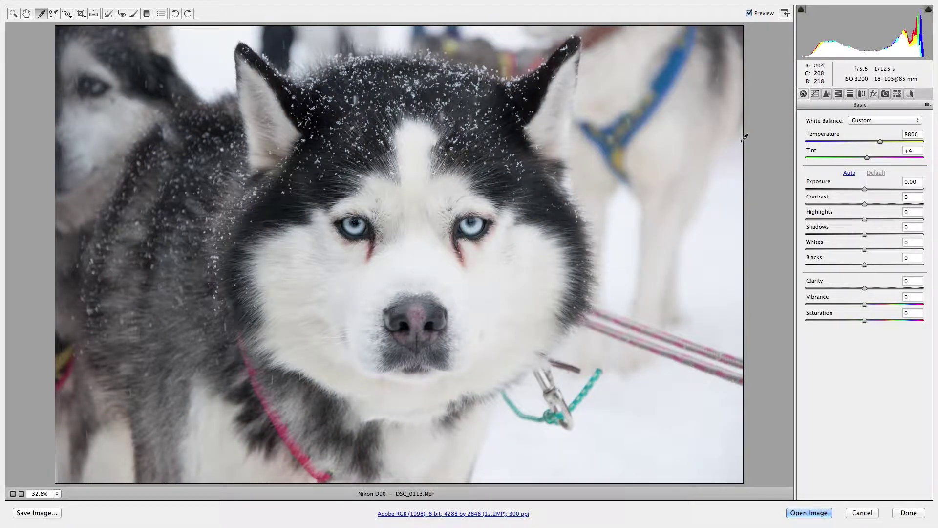
Set Exposure -0.05, Contrast +10, Highlights -1, Whites +13, Blacks -20, Clarity +72, Vibrance +23 and Saturation +16, and open the image for editing.
{"action": "left_click", "coordinate": [867, 188]}
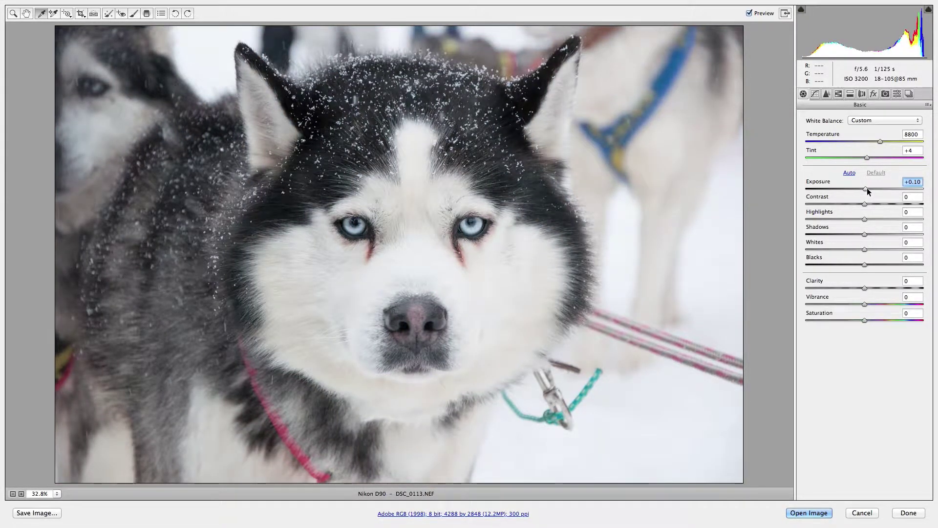
{"action": "left_click", "coordinate": [866, 203]}
{"action": "left_click", "coordinate": [871, 204]}
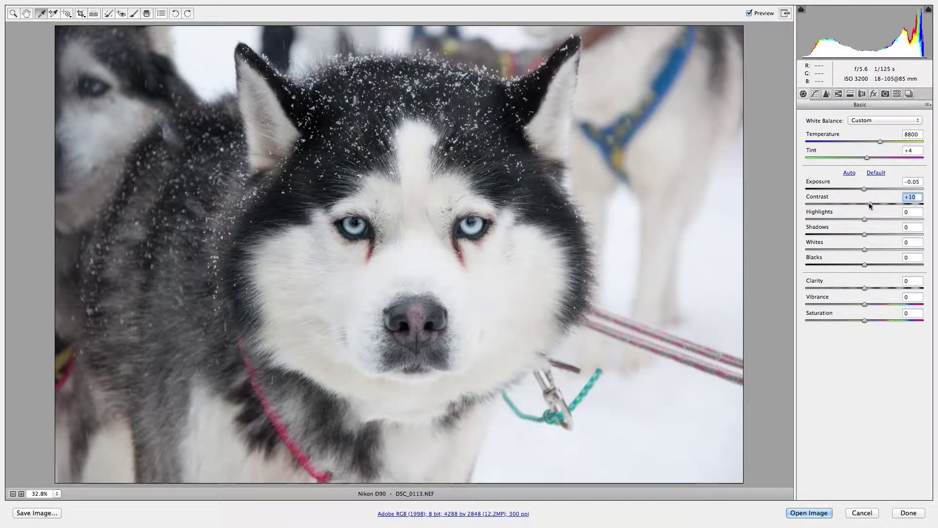
{"action": "left_click_drag", "start_coordinate": [865, 219], "coordinate": [874, 319]}
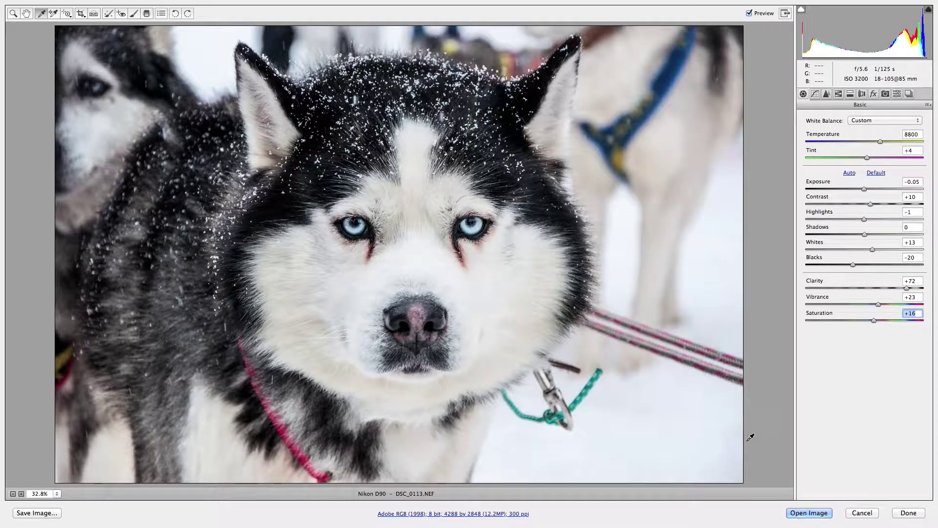
{"action": "left_click", "coordinate": [809, 513]}
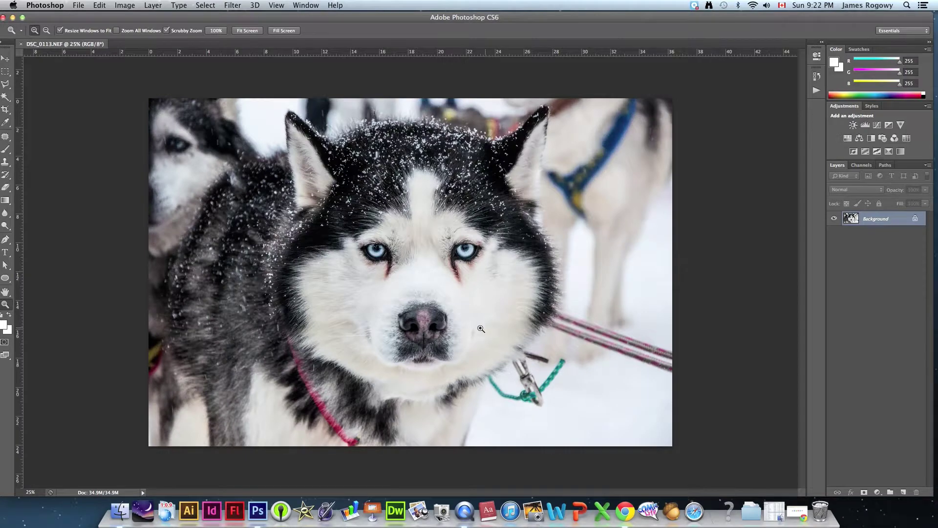
Choose the Clone Stamp tool for retouching the clip and rope below the dog's chin, and set its brush hardness to about 49%.
{"action": "scroll", "coordinate": [430, 323], "scroll_direction": "up", "scroll_amount": 2}
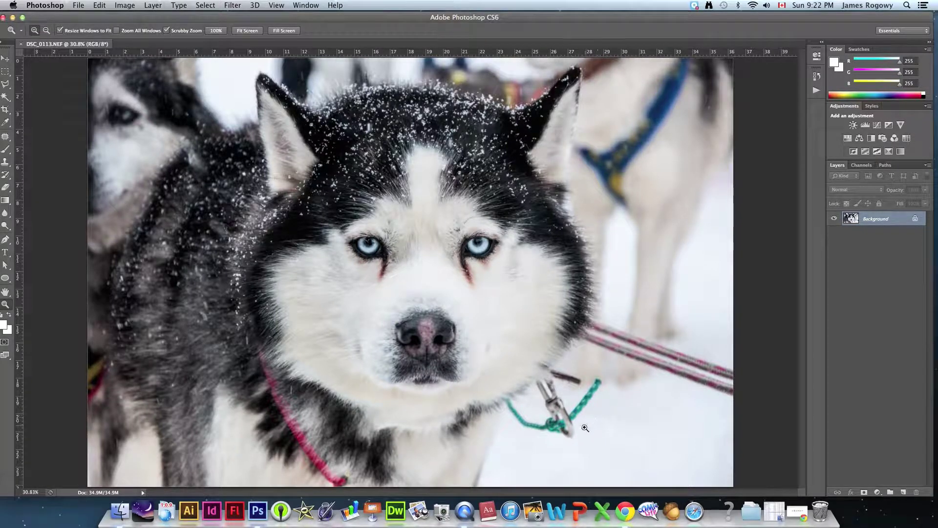
{"action": "left_click", "coordinate": [611, 441]}
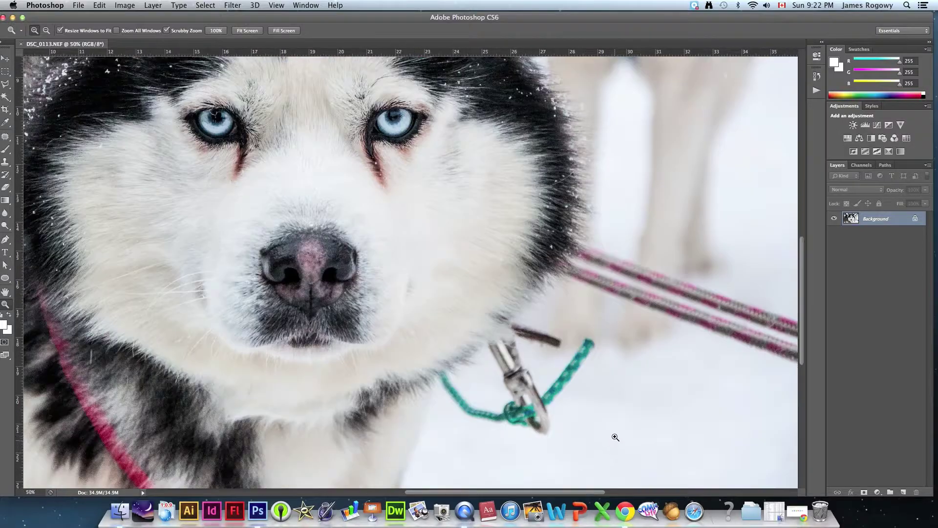
{"action": "left_click", "coordinate": [616, 437]}
{"action": "left_click_drag", "start_coordinate": [566, 377], "coordinate": [503, 325]}
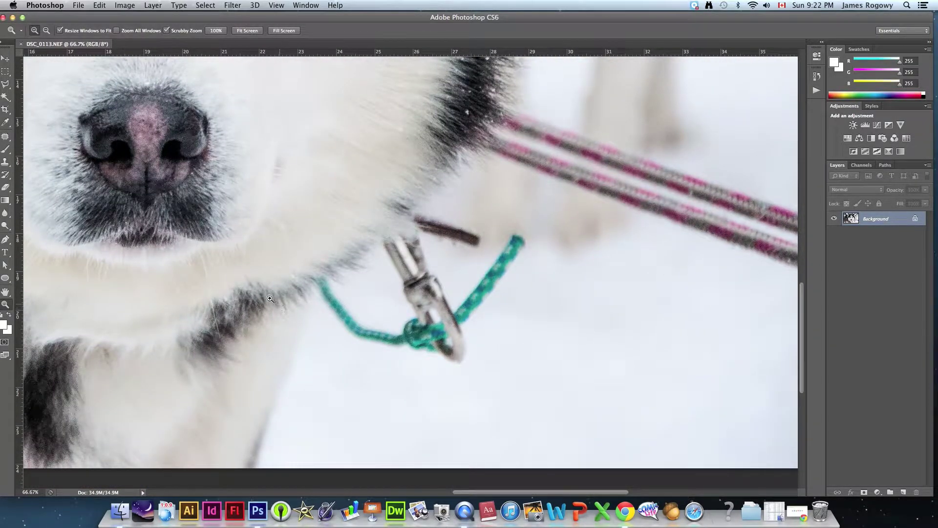
{"action": "left_click_drag", "start_coordinate": [45, 20], "coordinate": [49, 19]}
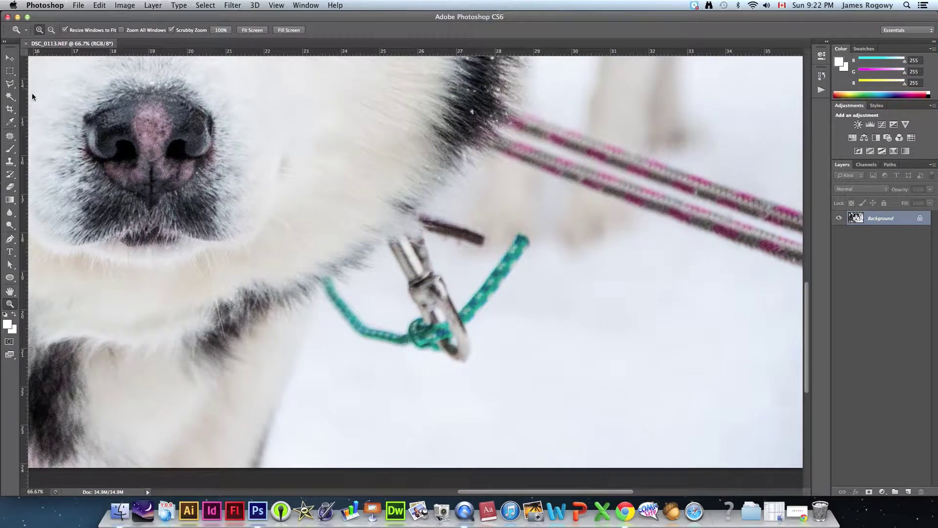
{"action": "left_click", "coordinate": [10, 161]}
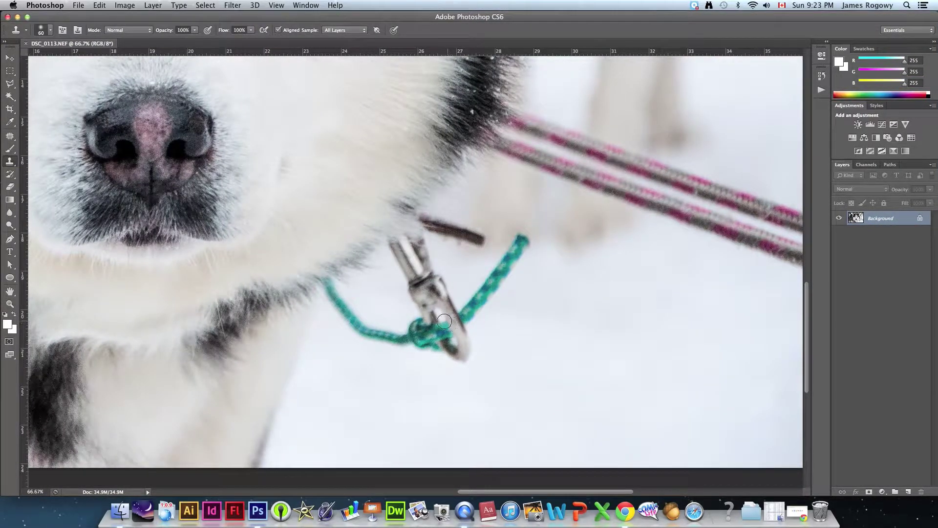
{"action": "left_click", "coordinate": [51, 29]}
{"action": "left_click", "coordinate": [90, 48]}
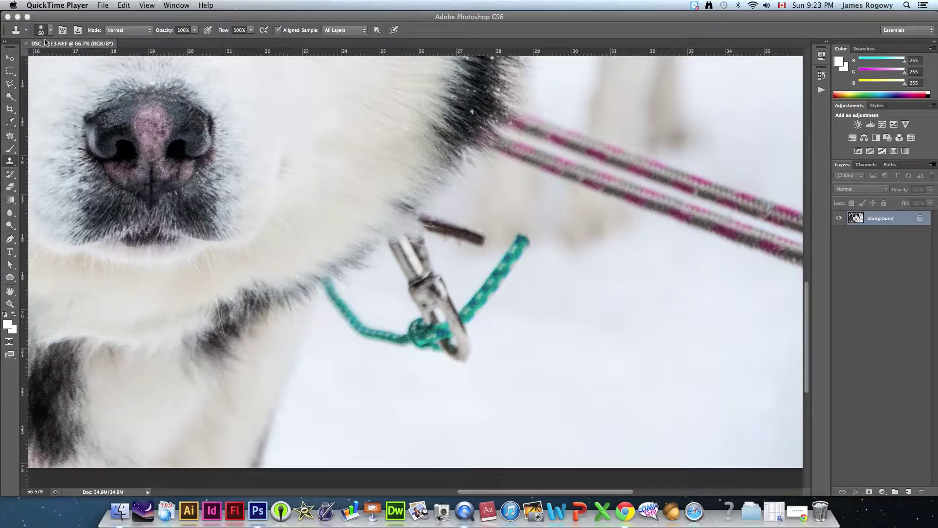
{"action": "left_click", "coordinate": [50, 32]}
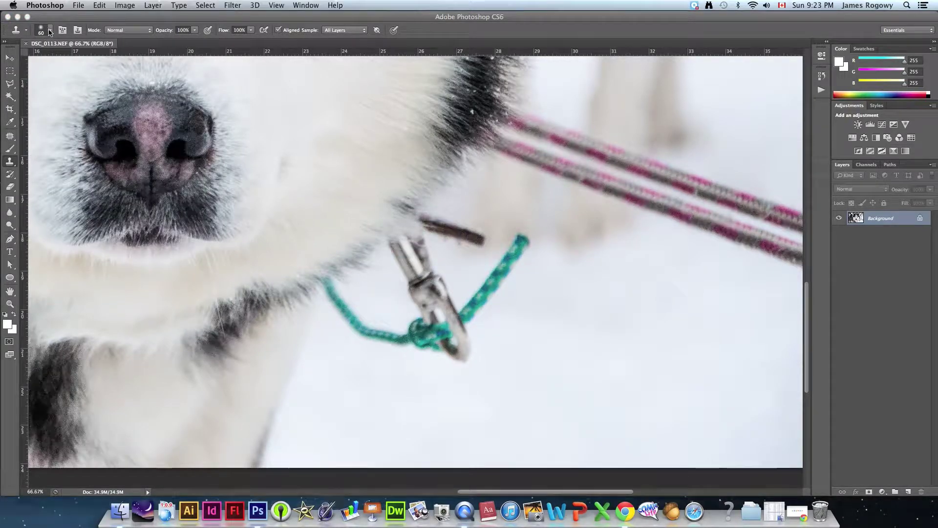
{"action": "left_click", "coordinate": [51, 30]}
{"action": "left_click", "coordinate": [72, 82]}
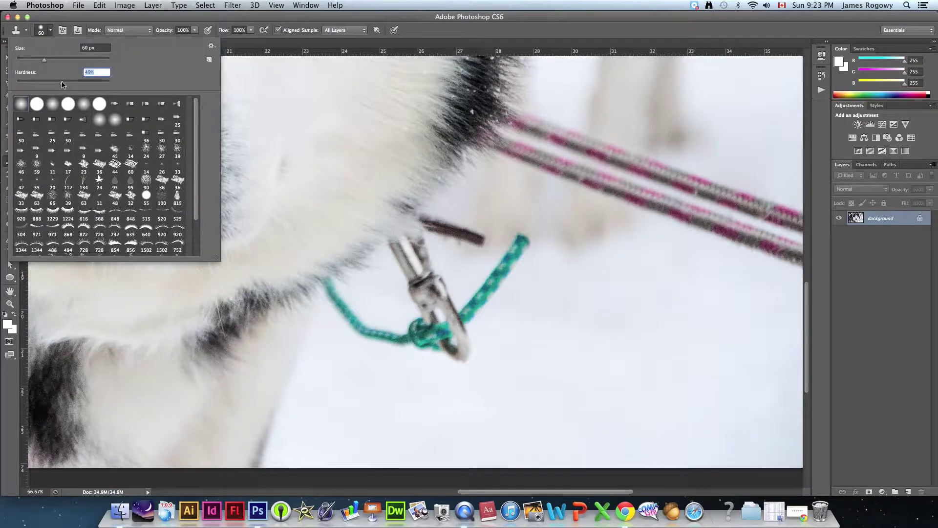
{"action": "left_click", "coordinate": [46, 32]}
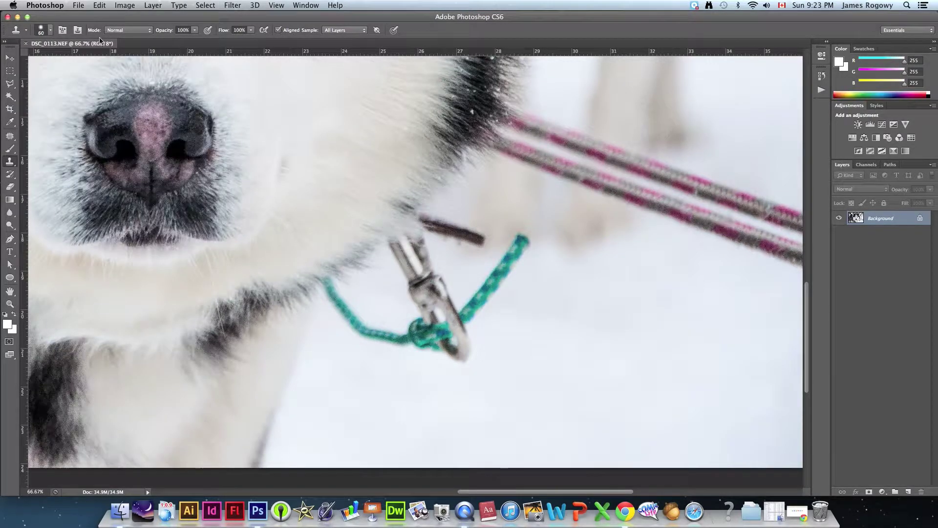
Enlarge the clone brush to 175 px and clone clean snow over the metal clip and teal rope.
{"action": "key", "text": "bracketright"}
{"action": "key", "text": "bracketright"}
{"action": "key", "text": "bracketright"}
{"action": "key", "text": "bracketright"}
{"action": "key", "text": "bracketright"}
{"action": "key", "text": "bracketright"}
{"action": "key", "text": "bracketright"}
{"action": "left_click", "coordinate": [582, 378], "text": "alt"}
{"action": "mouse_move", "coordinate": [454, 343]}
{"action": "left_mouse_down"}
{"action": "mouse_move", "coordinate": [438, 327]}
{"action": "mouse_move", "coordinate": [421, 331]}
{"action": "mouse_move", "coordinate": [448, 308]}
{"action": "mouse_move", "coordinate": [477, 302]}
{"action": "mouse_move", "coordinate": [512, 268]}
{"action": "mouse_move", "coordinate": [492, 287]}
{"action": "mouse_move", "coordinate": [420, 297]}
{"action": "mouse_move", "coordinate": [405, 266]}
{"action": "mouse_move", "coordinate": [387, 336]}
{"action": "mouse_move", "coordinate": [358, 315]}
{"action": "mouse_move", "coordinate": [369, 331]}
{"action": "mouse_move", "coordinate": [347, 325]}
{"action": "mouse_move", "coordinate": [331, 294]}
{"action": "mouse_move", "coordinate": [356, 339]}
{"action": "left_mouse_up"}
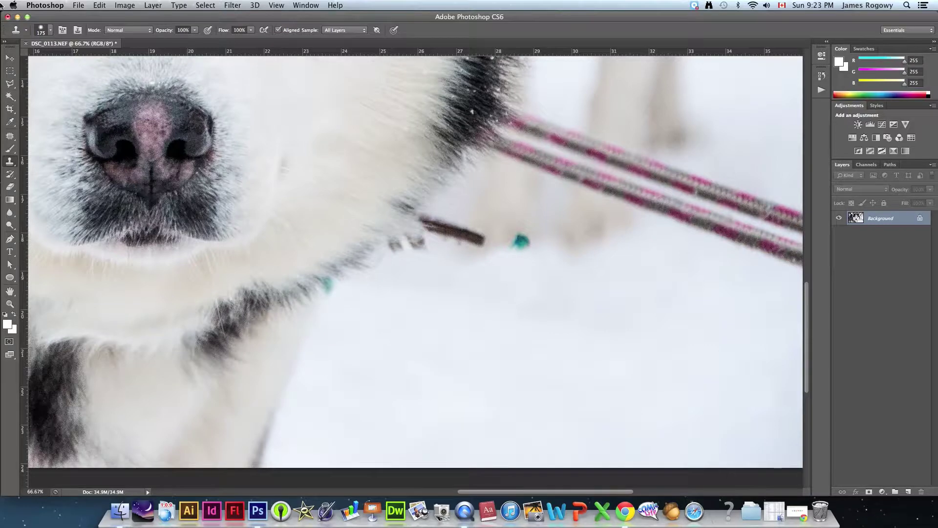
Soften the clone brush, reduce it to 125 px and clone away the teal and metal remnants along the chin's fur edge.
{"action": "left_click", "coordinate": [49, 33]}
{"action": "left_click_drag", "start_coordinate": [40, 81], "coordinate": [37, 82]}
{"action": "left_click", "coordinate": [41, 33]}
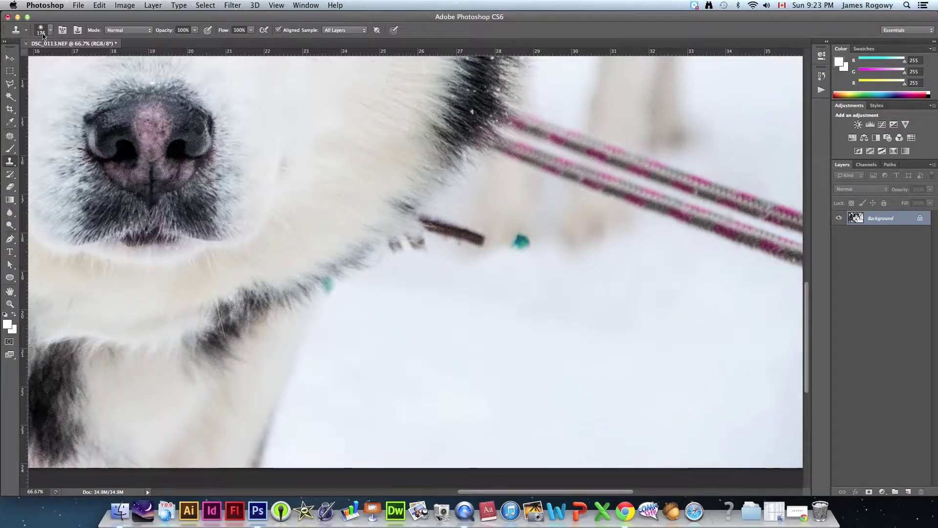
{"action": "key", "text": "bracketleft"}
{"action": "key", "text": "bracketleft"}
{"action": "mouse_move", "coordinate": [328, 250]}
{"action": "left_mouse_down"}
{"action": "mouse_move", "coordinate": [360, 269]}
{"action": "mouse_move", "coordinate": [329, 280]}
{"action": "left_mouse_up"}
{"action": "left_click", "coordinate": [362, 268], "text": "alt"}
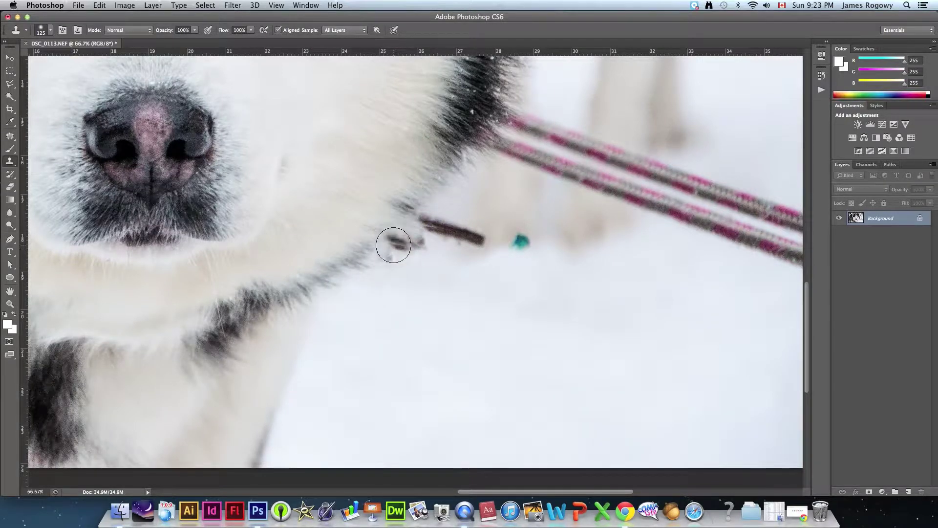
{"action": "mouse_move", "coordinate": [397, 255]}
{"action": "left_mouse_down"}
{"action": "mouse_move", "coordinate": [396, 247]}
{"action": "mouse_move", "coordinate": [424, 254]}
{"action": "left_mouse_up"}
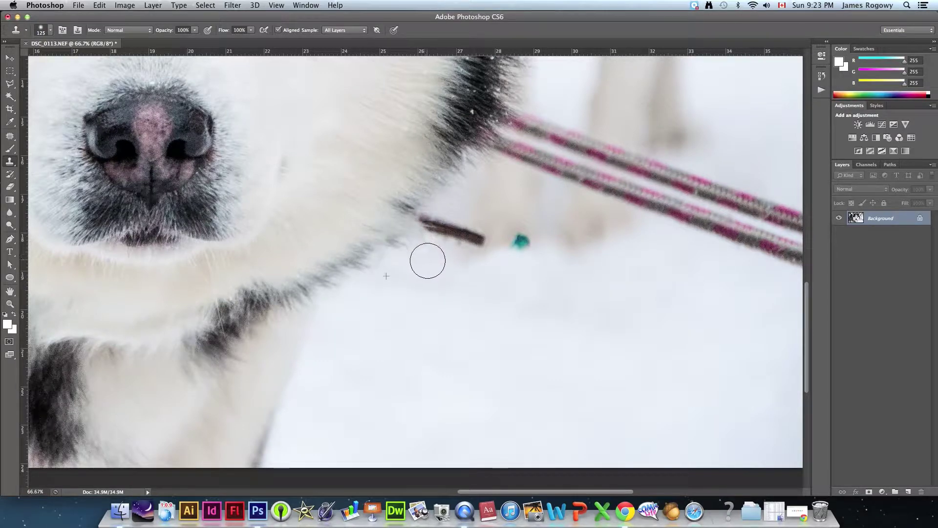
Clone out the remaining teal rope end and the brown strap end, and blend the fur edge along the chin.
{"action": "left_click", "coordinate": [521, 245]}
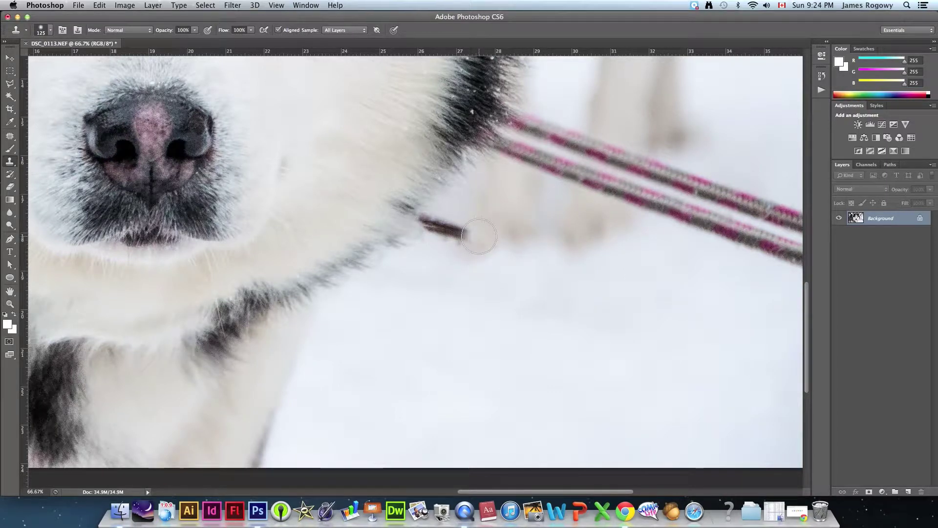
{"action": "left_click_drag", "start_coordinate": [475, 240], "coordinate": [446, 229]}
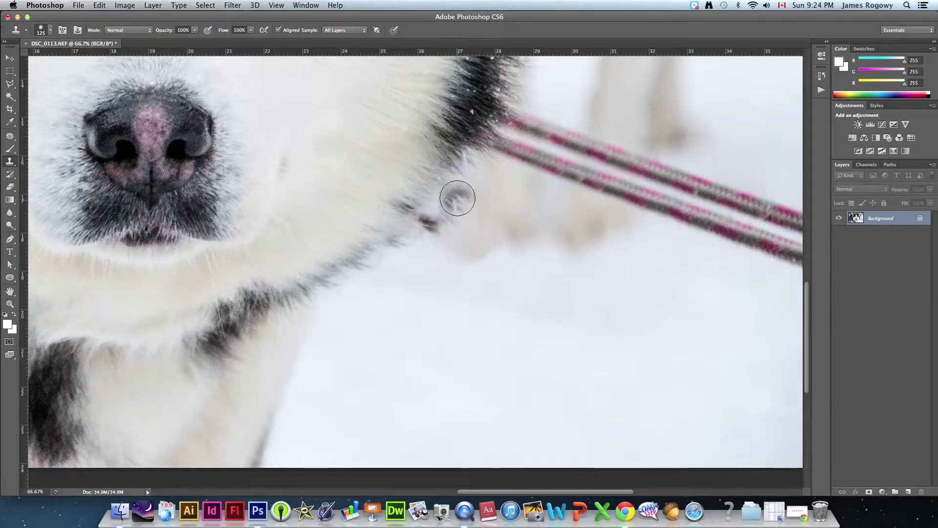
{"action": "left_click_drag", "start_coordinate": [436, 213], "coordinate": [434, 222]}
{"action": "mouse_move", "coordinate": [345, 260]}
{"action": "left_mouse_down"}
{"action": "mouse_move", "coordinate": [357, 292]}
{"action": "mouse_move", "coordinate": [367, 290]}
{"action": "mouse_move", "coordinate": [368, 264]}
{"action": "left_mouse_up"}
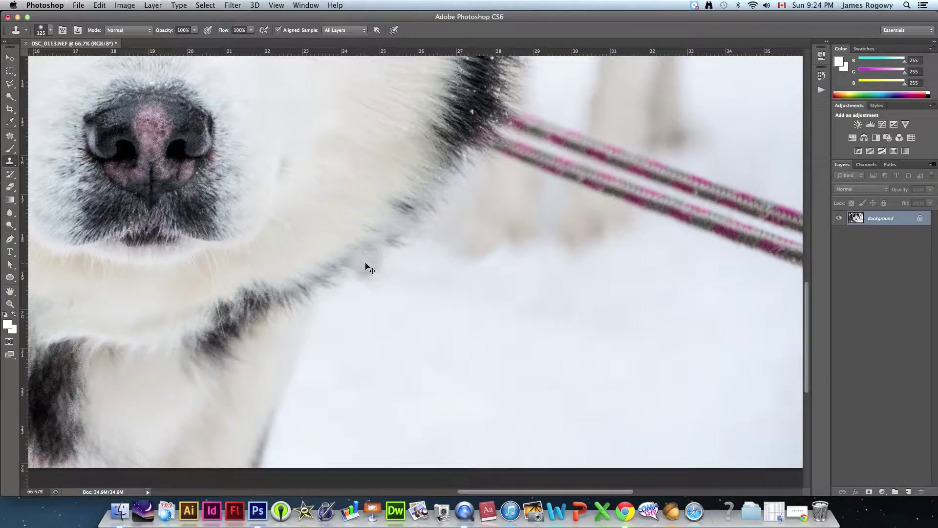
{"action": "key", "text": "super+0"}
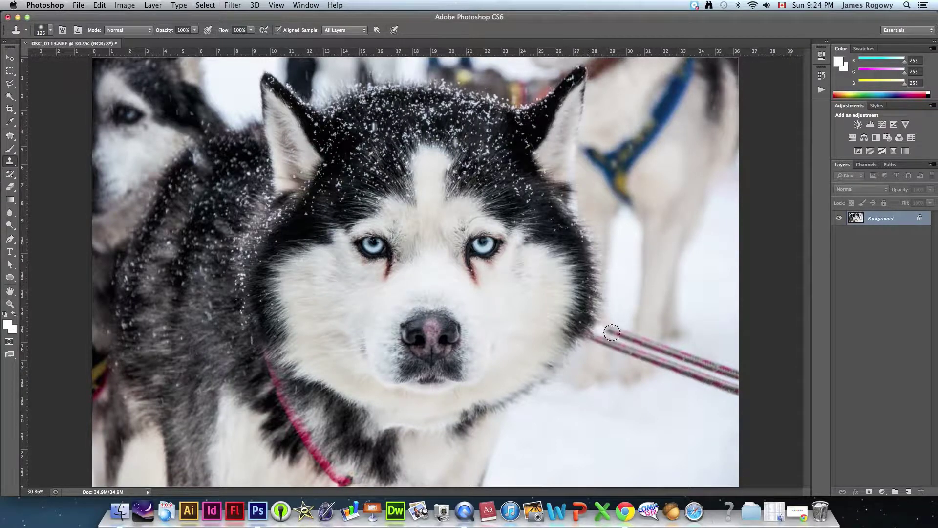
Zoom in on the two pink ropes beside the dog's cheek and choose the Clone Stamp tool.
{"action": "left_click", "coordinate": [9, 305]}
{"action": "left_click", "coordinate": [695, 356]}
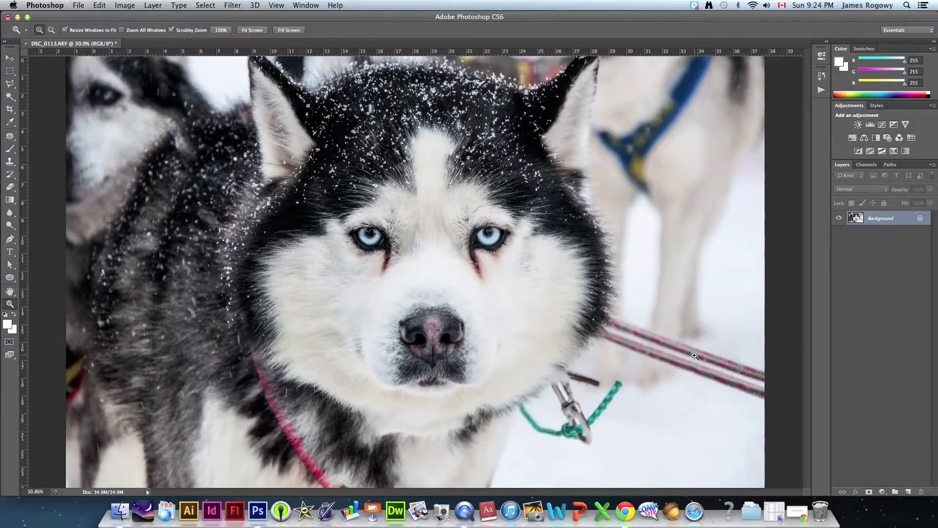
{"action": "left_click", "coordinate": [696, 356]}
{"action": "left_click", "coordinate": [696, 357]}
{"action": "scroll", "coordinate": [567, 280], "scroll_direction": "right", "scroll_amount": 5}
{"action": "scroll", "coordinate": [567, 280], "scroll_direction": "down", "scroll_amount": 3}
{"action": "left_click", "coordinate": [499, 260]}
{"action": "mouse_move", "coordinate": [490, 243]}
{"action": "left_mouse_down"}
{"action": "mouse_move", "coordinate": [480, 314]}
{"action": "mouse_move", "coordinate": [478, 254]}
{"action": "left_mouse_up"}
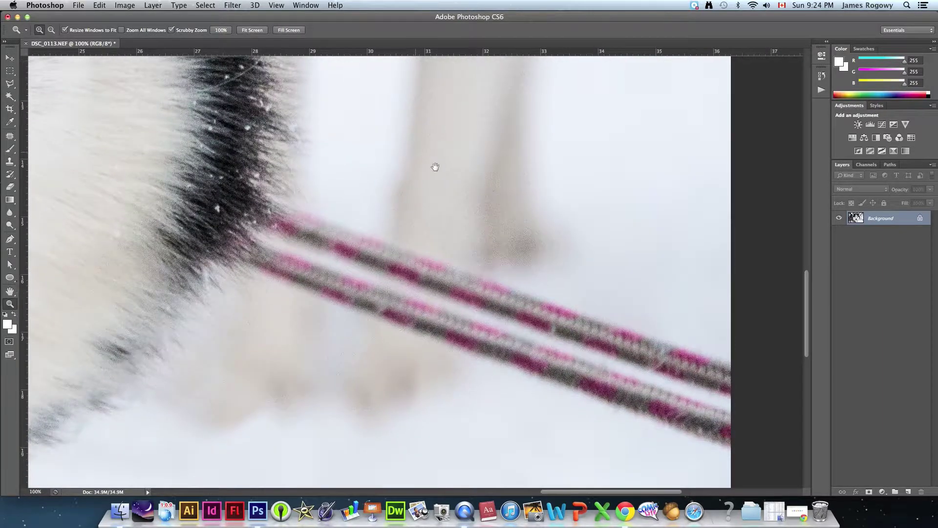
{"action": "left_click", "coordinate": [547, 274], "text": "alt"}
{"action": "left_click", "coordinate": [549, 266], "text": "alt"}
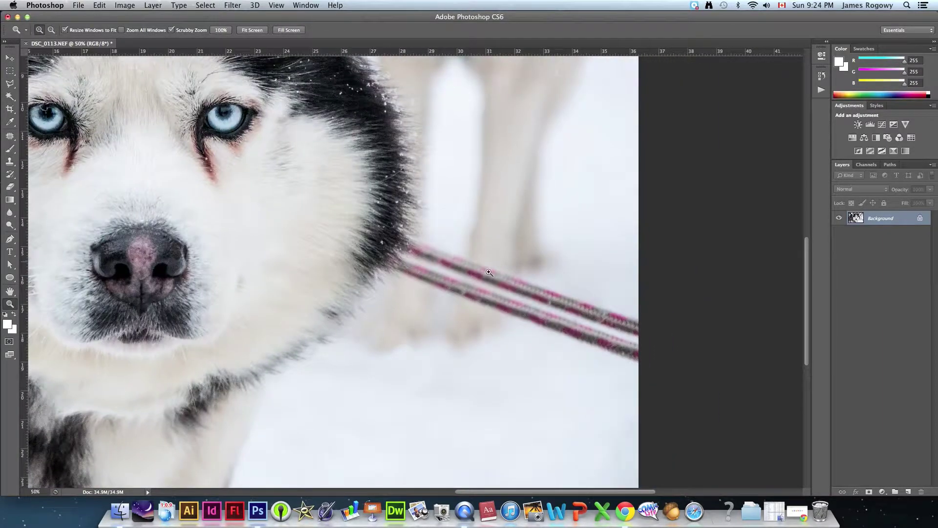
{"action": "left_click", "coordinate": [510, 278]}
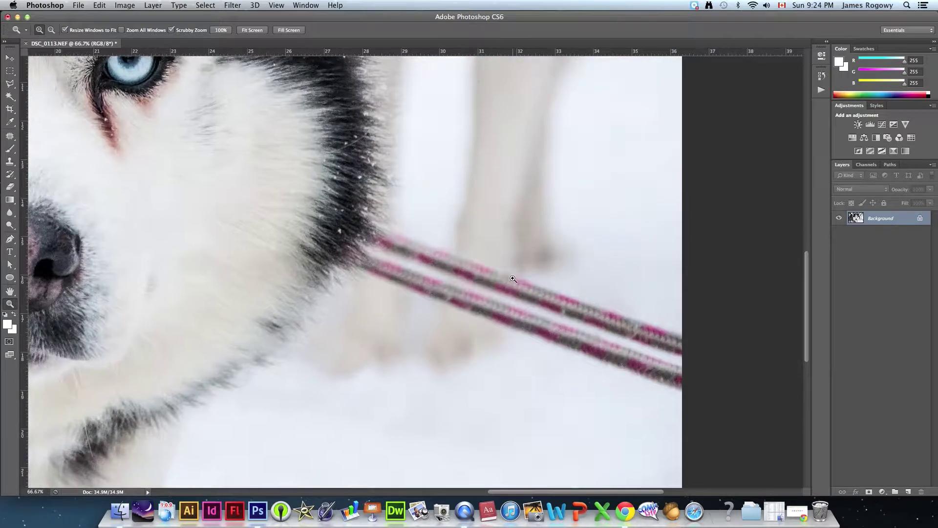
{"action": "left_click", "coordinate": [16, 163]}
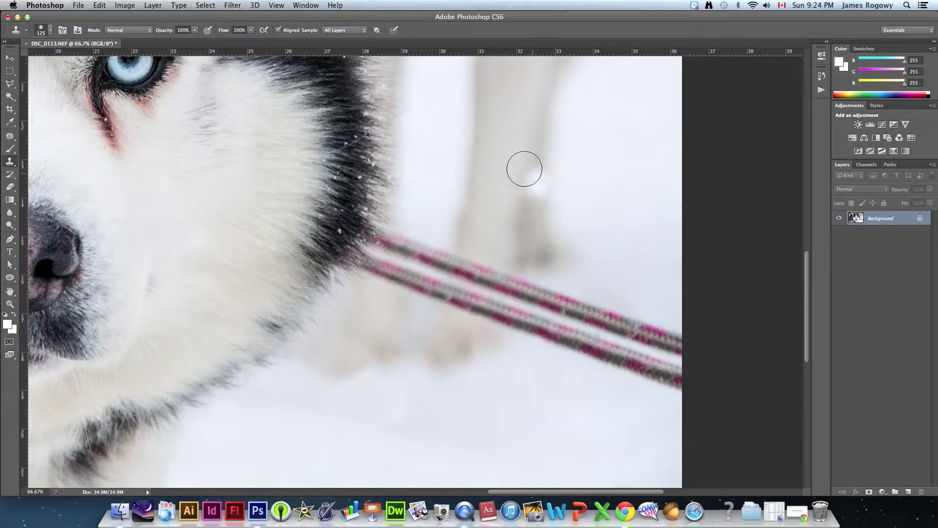
{"action": "left_click", "coordinate": [473, 159], "text": "alt"}
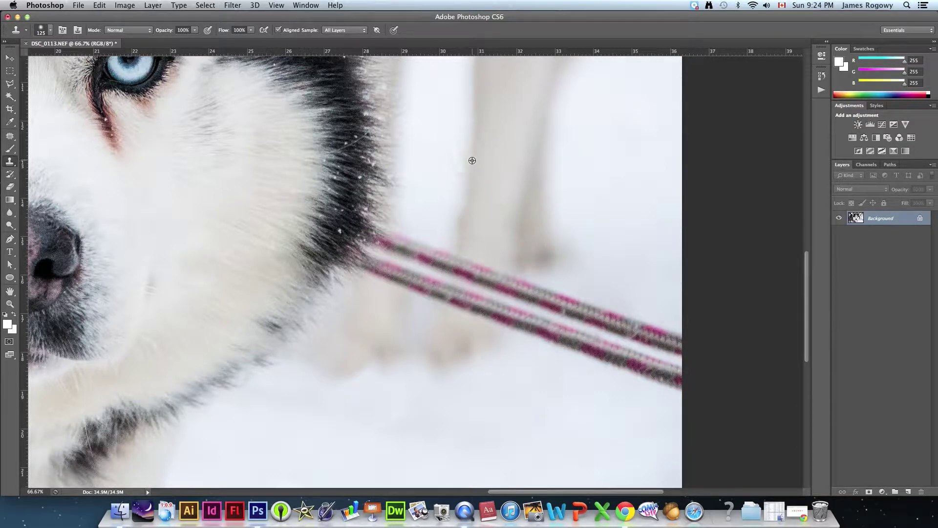
{"action": "mouse_move", "coordinate": [461, 226]}
{"action": "left_mouse_down"}
{"action": "mouse_move", "coordinate": [451, 265]}
{"action": "mouse_move", "coordinate": [425, 250]}
{"action": "mouse_move", "coordinate": [425, 239]}
{"action": "mouse_move", "coordinate": [423, 252]}
{"action": "mouse_move", "coordinate": [586, 302]}
{"action": "mouse_move", "coordinate": [559, 305]}
{"action": "mouse_move", "coordinate": [680, 342]}
{"action": "left_mouse_up"}
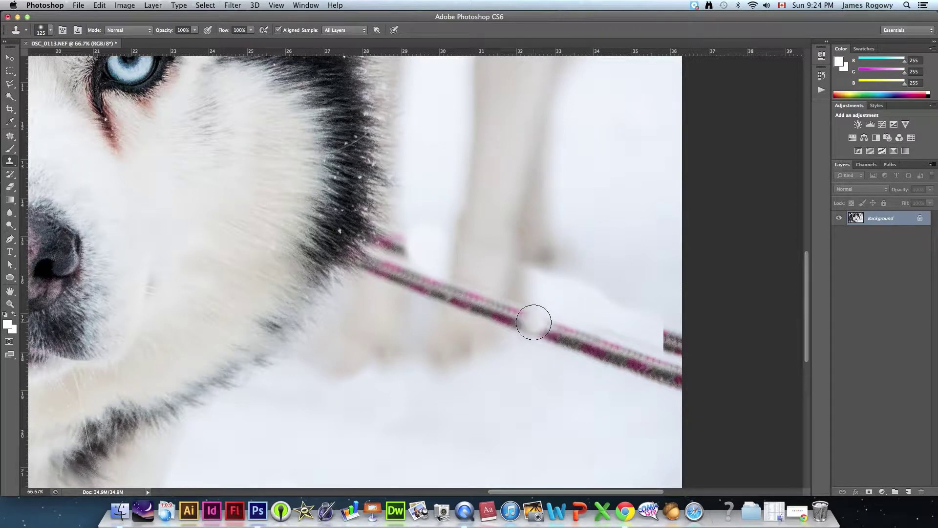
{"action": "key", "text": "super+z"}
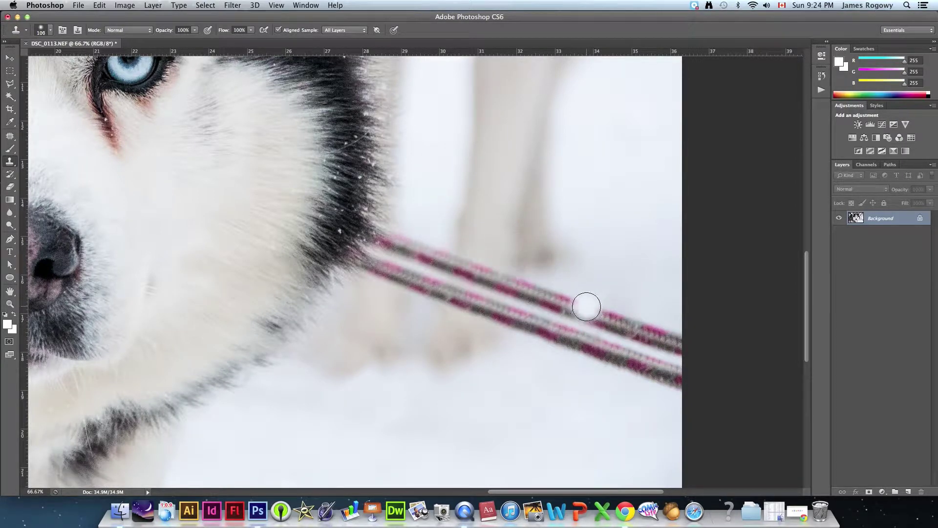
Reduce the clone brush to 90 px and clone out the upper rope from the cheek fur across the background dog's front leg.
{"action": "key", "text": "bracketleft"}
{"action": "key", "text": "bracketleft"}
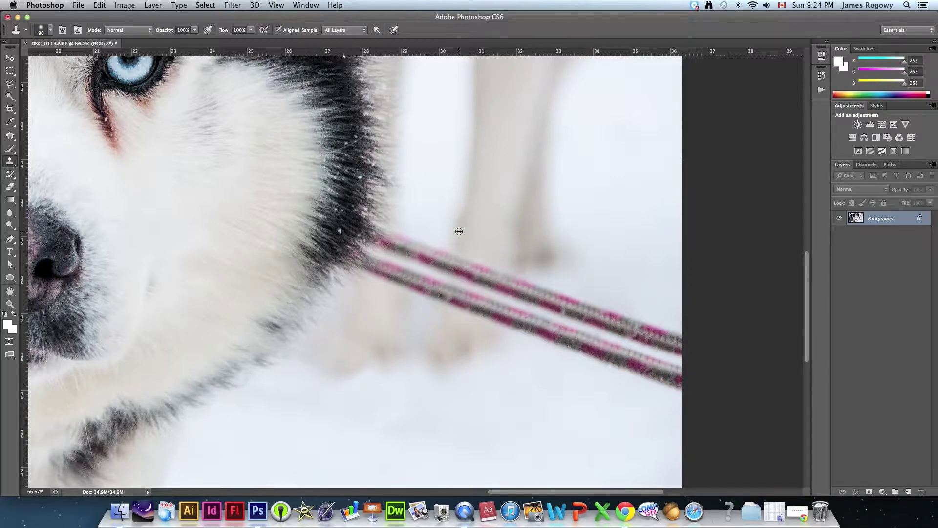
{"action": "mouse_move", "coordinate": [453, 258]}
{"action": "left_mouse_down"}
{"action": "mouse_move", "coordinate": [410, 236]}
{"action": "mouse_move", "coordinate": [411, 252]}
{"action": "mouse_move", "coordinate": [435, 259]}
{"action": "mouse_move", "coordinate": [388, 242]}
{"action": "left_mouse_up"}
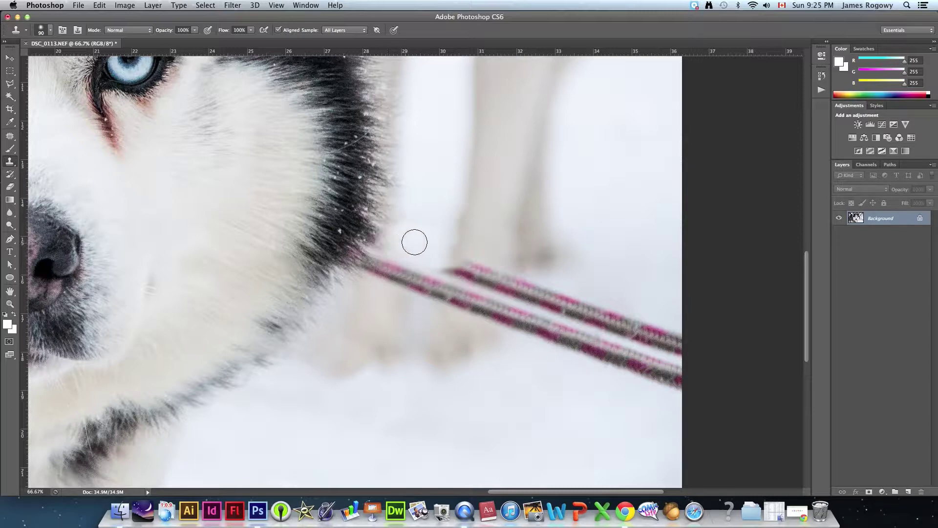
{"action": "mouse_move", "coordinate": [482, 261]}
{"action": "left_mouse_down"}
{"action": "mouse_move", "coordinate": [446, 267]}
{"action": "mouse_move", "coordinate": [479, 265]}
{"action": "mouse_move", "coordinate": [489, 281]}
{"action": "mouse_move", "coordinate": [494, 271]}
{"action": "mouse_move", "coordinate": [480, 281]}
{"action": "mouse_move", "coordinate": [507, 280]}
{"action": "left_mouse_up"}
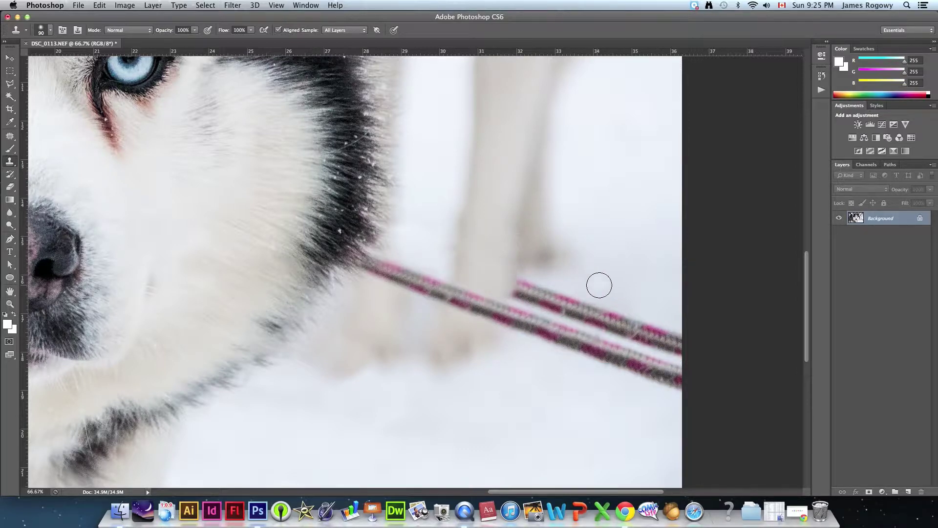
Clone snow over the rest of the upper rope, from the photo's edge back to the background dog's leg, redoing the last remnant.
{"action": "mouse_move", "coordinate": [592, 300]}
{"action": "left_mouse_down"}
{"action": "mouse_move", "coordinate": [588, 310]}
{"action": "mouse_move", "coordinate": [563, 301]}
{"action": "mouse_move", "coordinate": [601, 318]}
{"action": "mouse_move", "coordinate": [628, 316]}
{"action": "mouse_move", "coordinate": [607, 320]}
{"action": "left_mouse_up"}
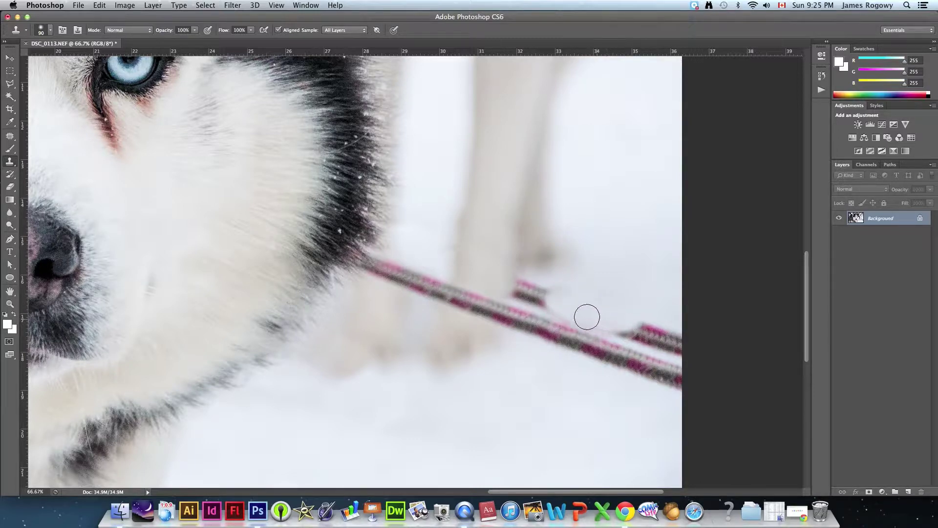
{"action": "left_click_drag", "start_coordinate": [550, 304], "coordinate": [556, 307]}
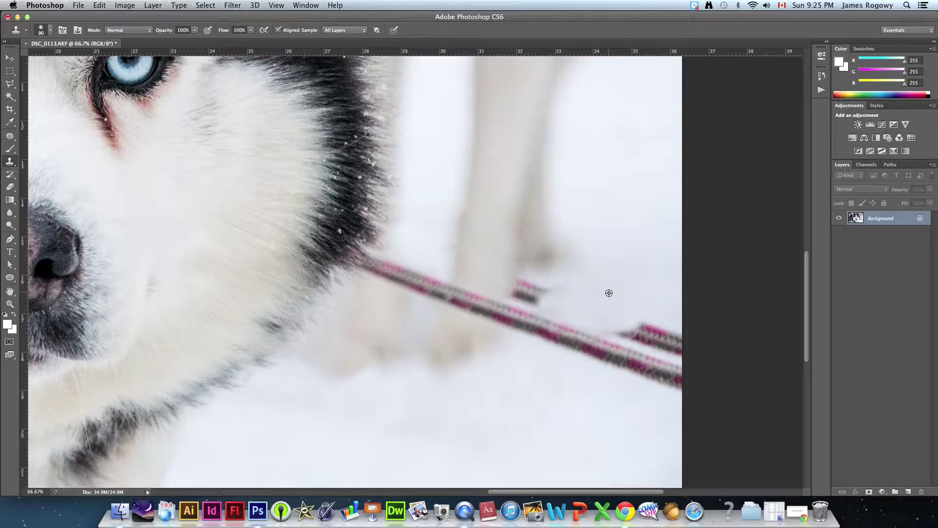
{"action": "mouse_move", "coordinate": [616, 324]}
{"action": "left_mouse_down"}
{"action": "mouse_move", "coordinate": [640, 323]}
{"action": "mouse_move", "coordinate": [629, 331]}
{"action": "mouse_move", "coordinate": [658, 344]}
{"action": "left_mouse_up"}
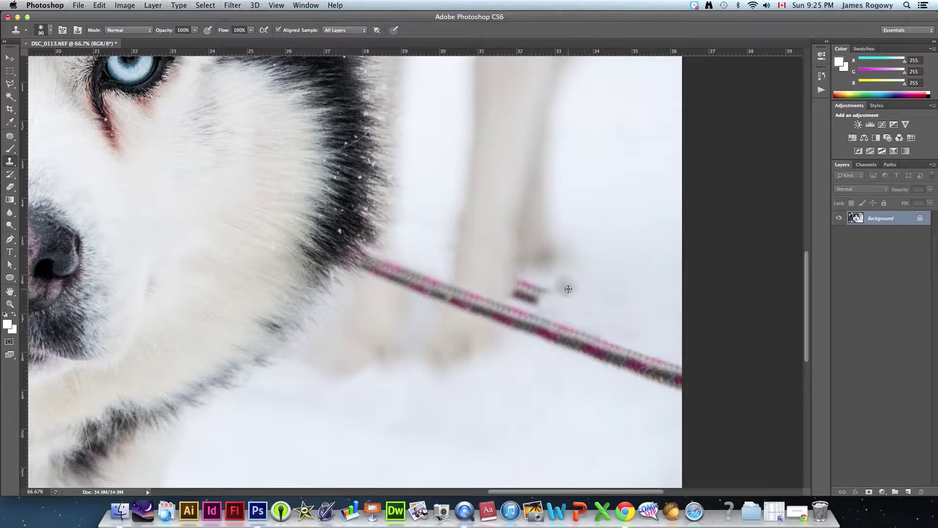
{"action": "left_click_drag", "start_coordinate": [543, 298], "coordinate": [522, 285]}
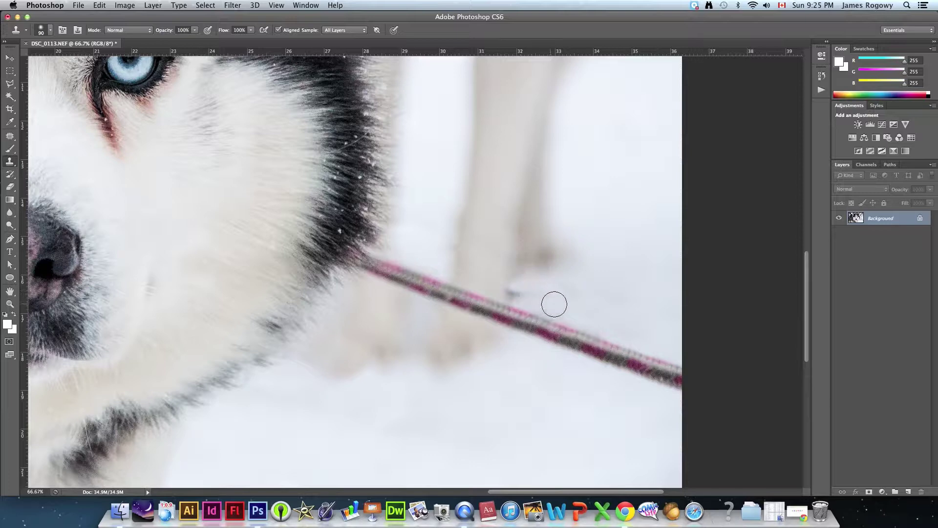
{"action": "key", "text": "super+z"}
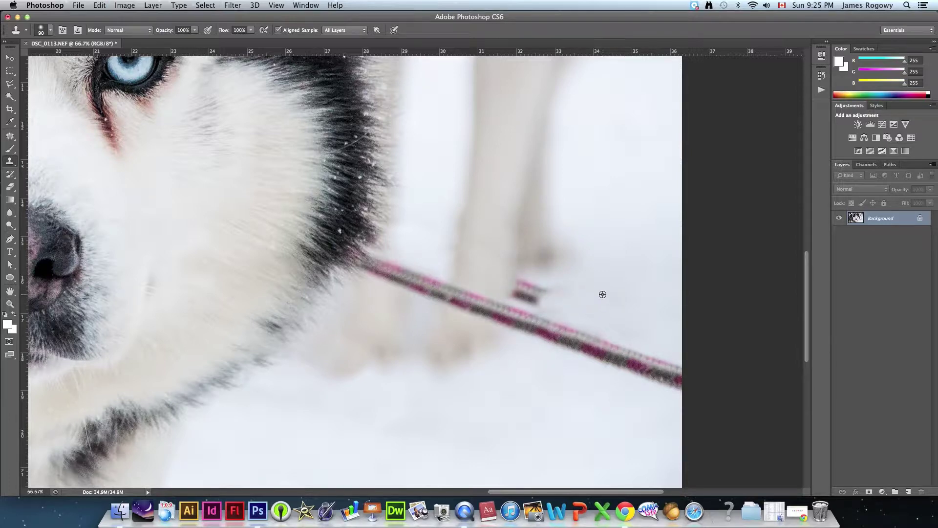
{"action": "mouse_move", "coordinate": [542, 294]}
{"action": "left_mouse_down"}
{"action": "mouse_move", "coordinate": [525, 285]}
{"action": "mouse_move", "coordinate": [520, 292]}
{"action": "left_mouse_up"}
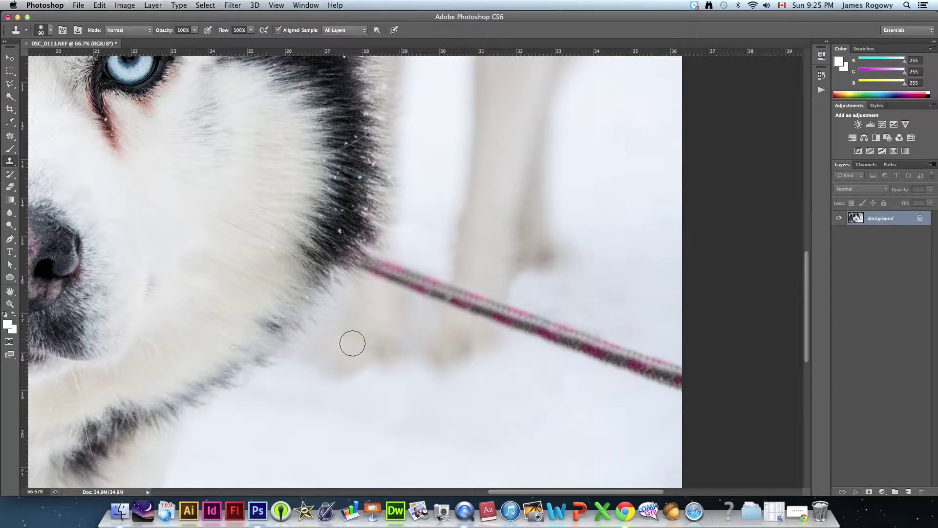
Clone out the lower rope's start beside the cheek fur and clean up the remnants on the snow between the background legs.
{"action": "left_click", "coordinate": [408, 316], "text": "alt"}
{"action": "mouse_move", "coordinate": [404, 291]}
{"action": "left_mouse_down"}
{"action": "mouse_move", "coordinate": [396, 268]}
{"action": "mouse_move", "coordinate": [388, 279]}
{"action": "mouse_move", "coordinate": [367, 262]}
{"action": "left_mouse_up"}
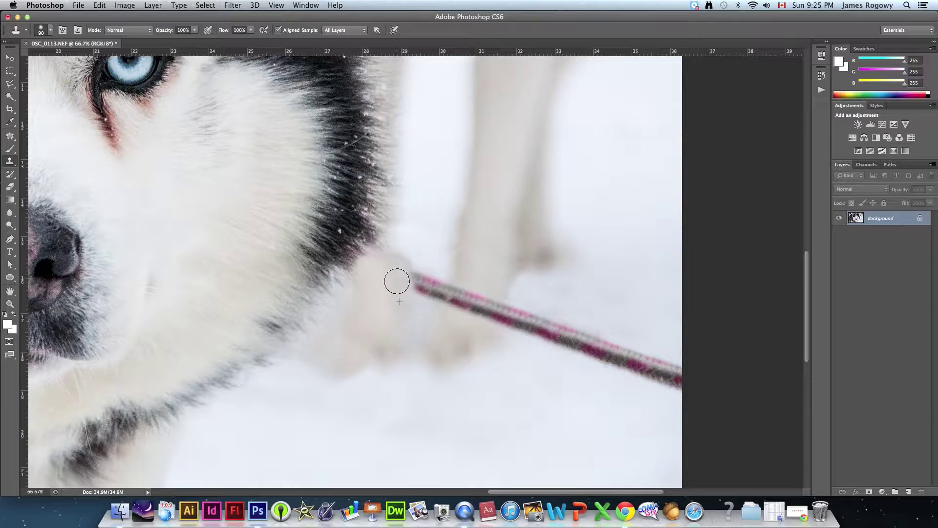
{"action": "left_click_drag", "start_coordinate": [416, 301], "coordinate": [414, 269]}
{"action": "key", "text": "super+z"}
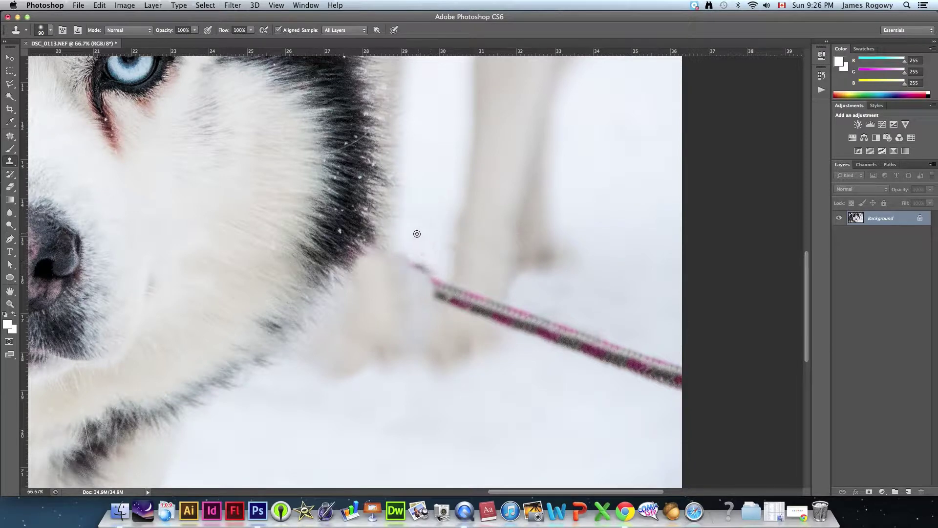
{"action": "left_click_drag", "start_coordinate": [427, 266], "coordinate": [433, 273]}
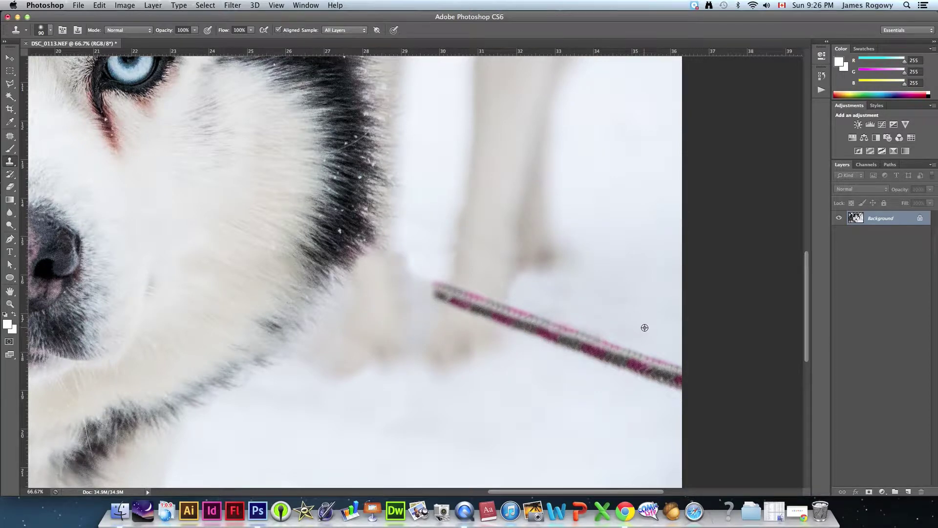
Clone snow over the lower rope between the background leg and the photo's edge, enlarging the brush to 125 px.
{"action": "mouse_move", "coordinate": [639, 353]}
{"action": "left_mouse_down"}
{"action": "mouse_move", "coordinate": [632, 368]}
{"action": "mouse_move", "coordinate": [675, 371]}
{"action": "left_mouse_up"}
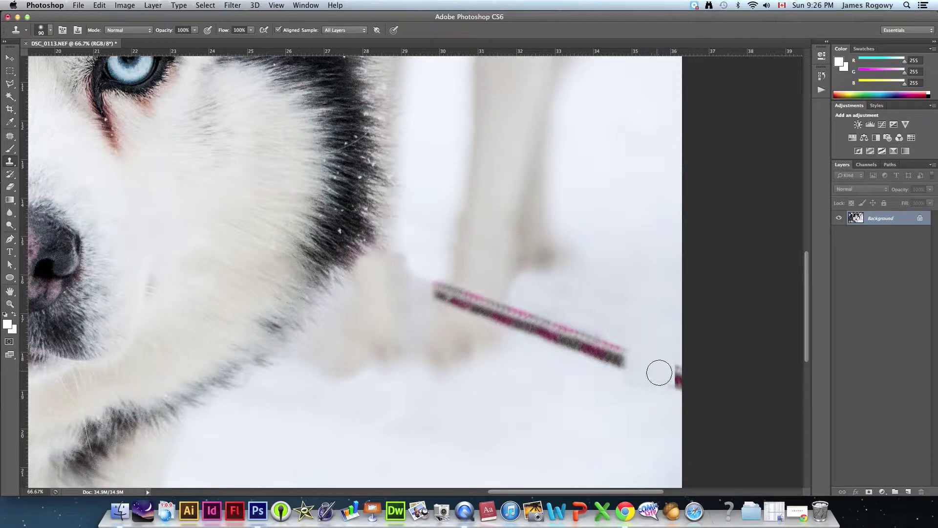
{"action": "left_click_drag", "start_coordinate": [671, 375], "coordinate": [664, 368]}
{"action": "key", "text": "bracketright"}
{"action": "mouse_move", "coordinate": [620, 356]}
{"action": "left_mouse_down"}
{"action": "mouse_move", "coordinate": [562, 324]}
{"action": "mouse_move", "coordinate": [599, 320]}
{"action": "mouse_move", "coordinate": [549, 329]}
{"action": "mouse_move", "coordinate": [521, 310]}
{"action": "left_mouse_up"}
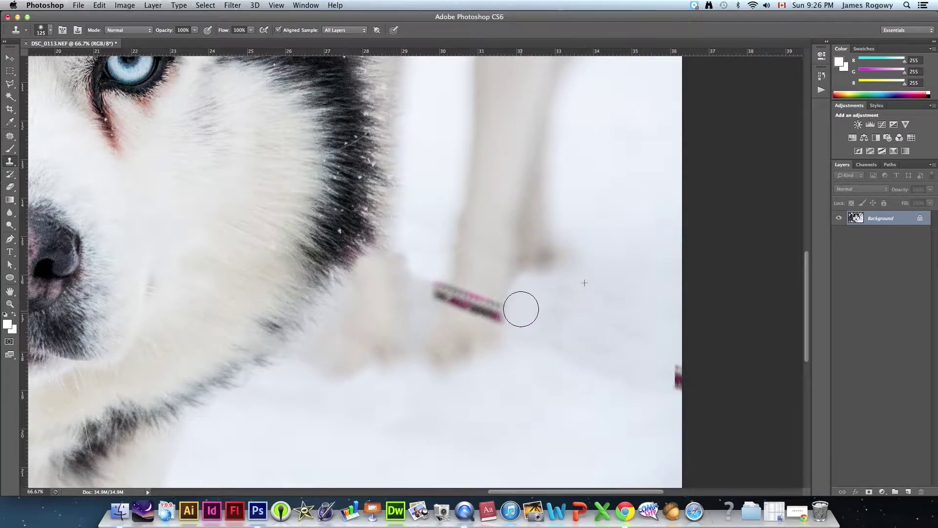
{"action": "left_click", "coordinate": [626, 315], "text": "alt"}
{"action": "left_click_drag", "start_coordinate": [680, 369], "coordinate": [673, 380]}
Clone out the rope piece crossing the background dog's front leg and rebuild the leg edges and the snow beside the cheek.
{"action": "left_click", "coordinate": [484, 261], "text": "alt"}
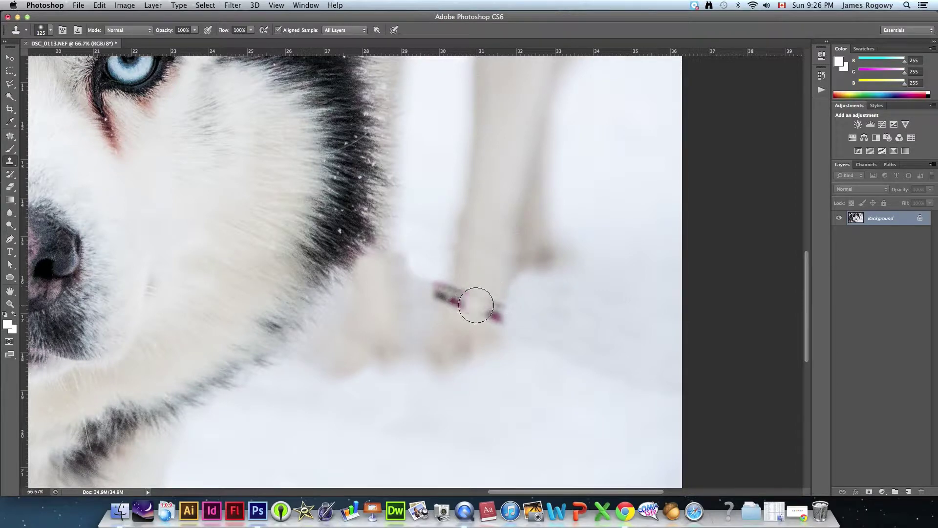
{"action": "mouse_move", "coordinate": [472, 309]}
{"action": "left_mouse_down"}
{"action": "mouse_move", "coordinate": [469, 295]}
{"action": "mouse_move", "coordinate": [462, 304]}
{"action": "left_mouse_up"}
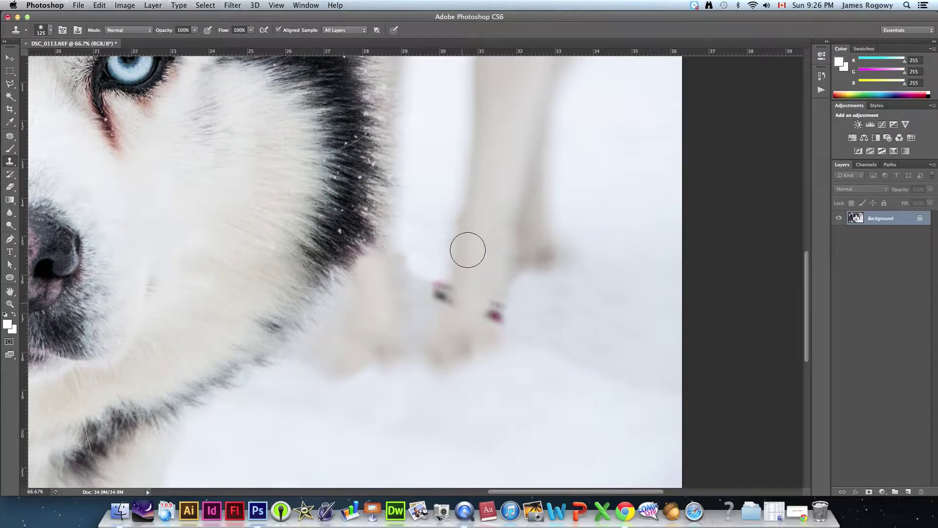
{"action": "left_click", "coordinate": [465, 252], "text": "alt"}
{"action": "mouse_move", "coordinate": [461, 297]}
{"action": "left_mouse_down"}
{"action": "mouse_move", "coordinate": [442, 289]}
{"action": "mouse_move", "coordinate": [491, 310]}
{"action": "left_mouse_up"}
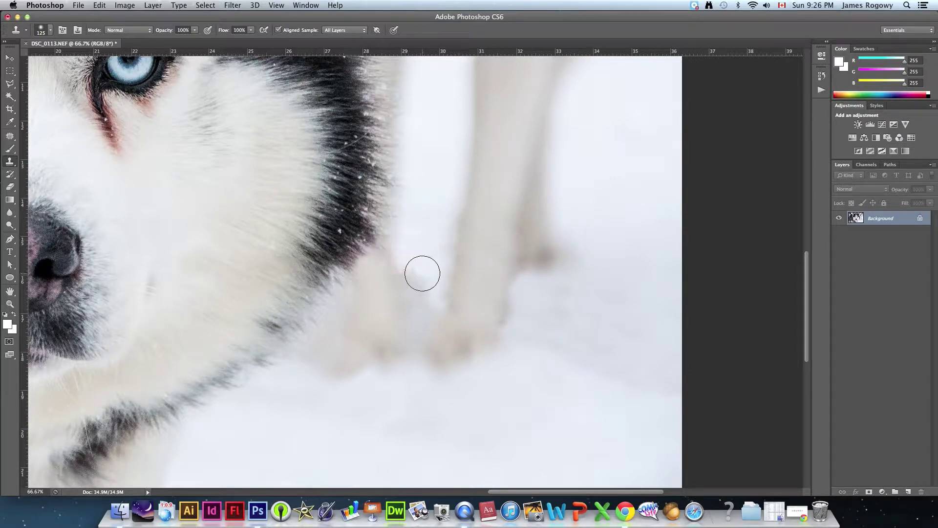
{"action": "left_click", "coordinate": [401, 214], "text": "alt"}
{"action": "left_click_drag", "start_coordinate": [404, 253], "coordinate": [399, 247]}
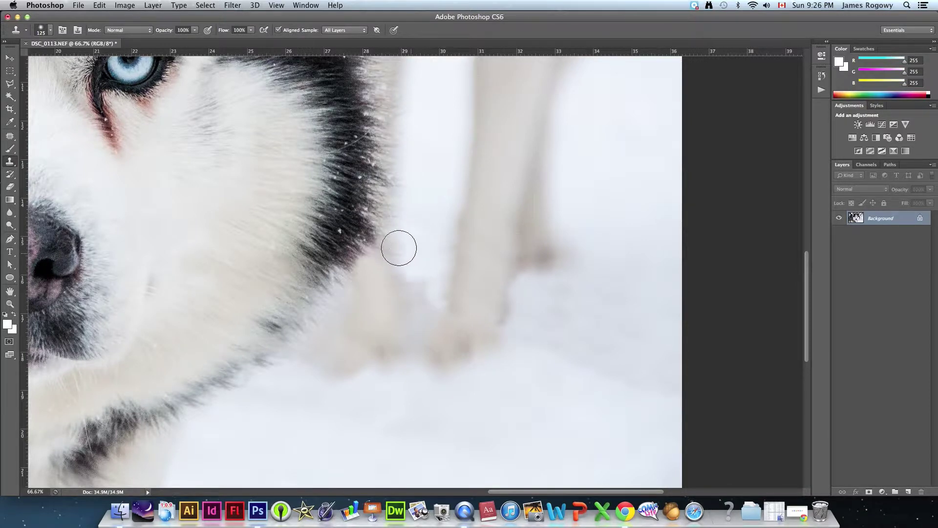
Set the clone brush hardness to 0% and smooth the snow between the background dog's legs.
{"action": "left_click", "coordinate": [47, 34]}
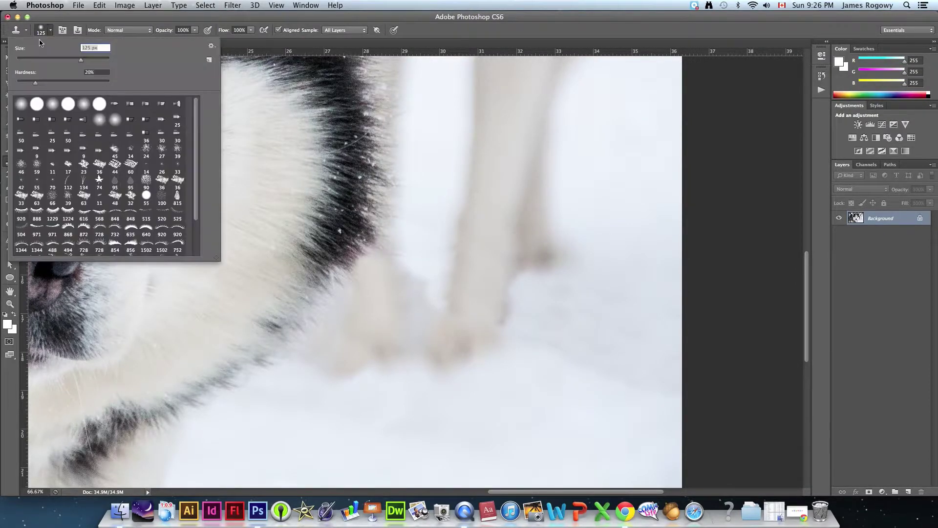
{"action": "left_click", "coordinate": [40, 30]}
{"action": "left_click", "coordinate": [40, 30]}
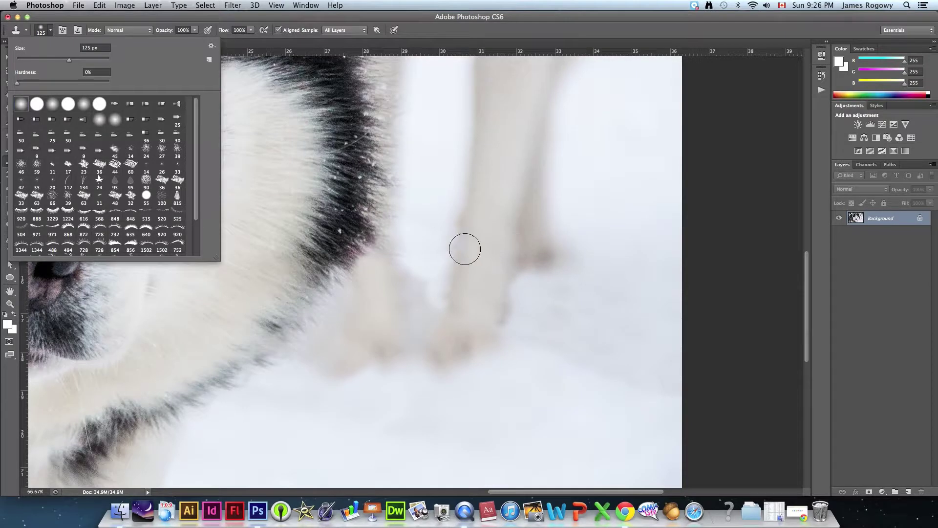
{"action": "left_click", "coordinate": [40, 31]}
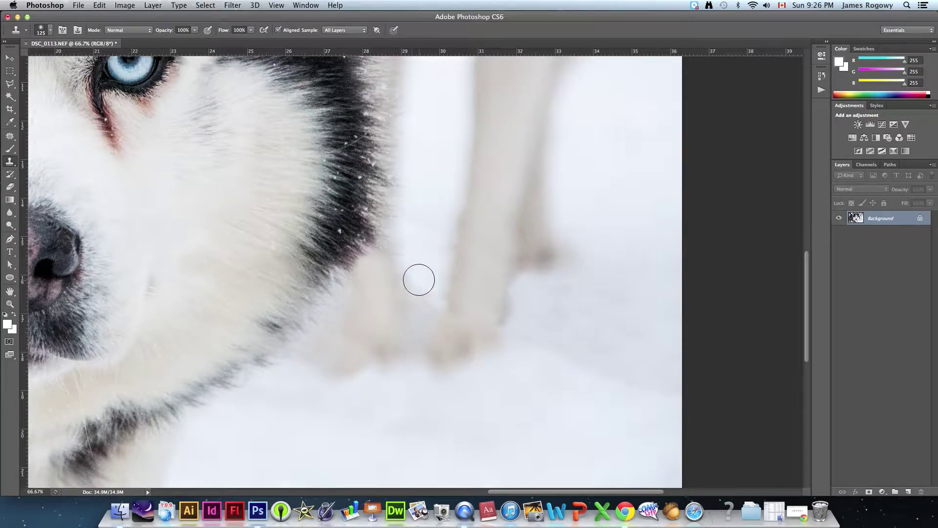
Enlarge the Clone Stamp brush to 175 px and clone dark chest fur over the lower stretch of the red cord.
{"action": "key", "text": "super+0"}
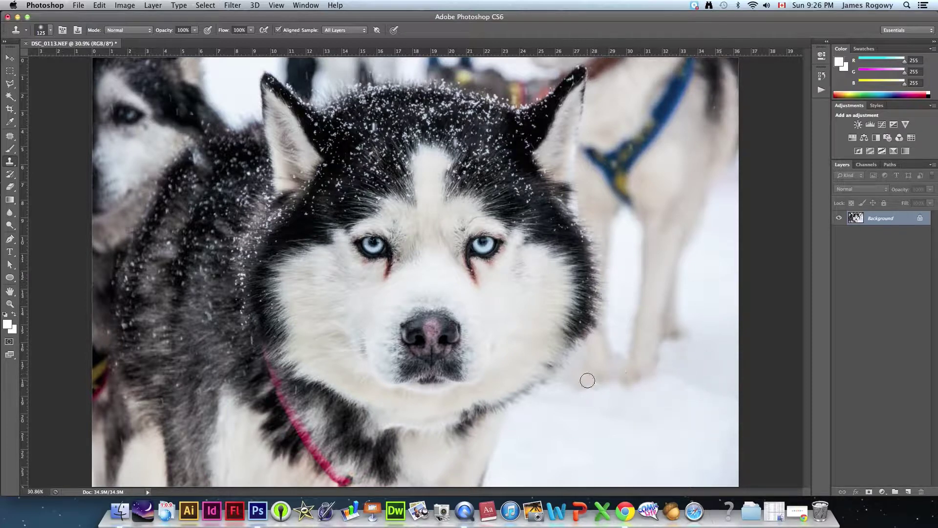
{"action": "left_click", "coordinate": [10, 304]}
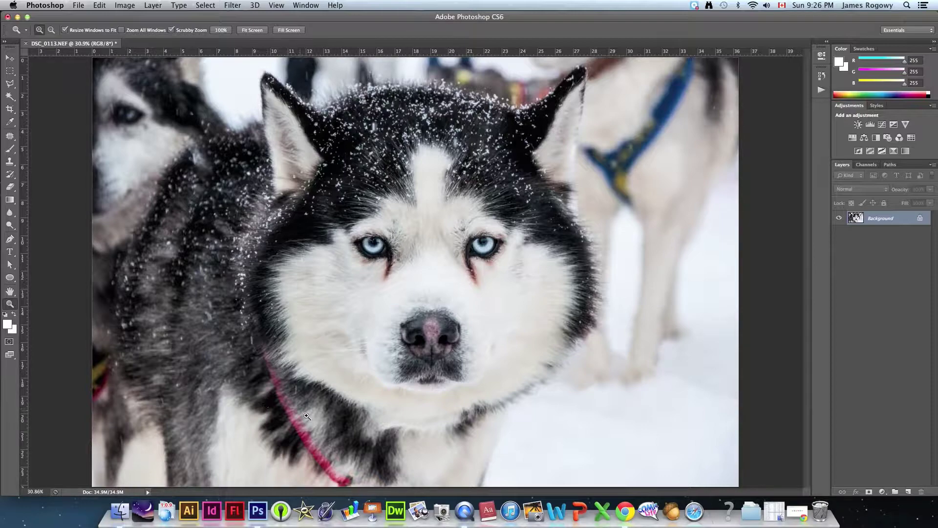
{"action": "left_click", "coordinate": [308, 435]}
{"action": "left_click", "coordinate": [306, 435]}
{"action": "left_click_drag", "start_coordinate": [310, 370], "coordinate": [339, 287]}
{"action": "left_click", "coordinate": [370, 286]}
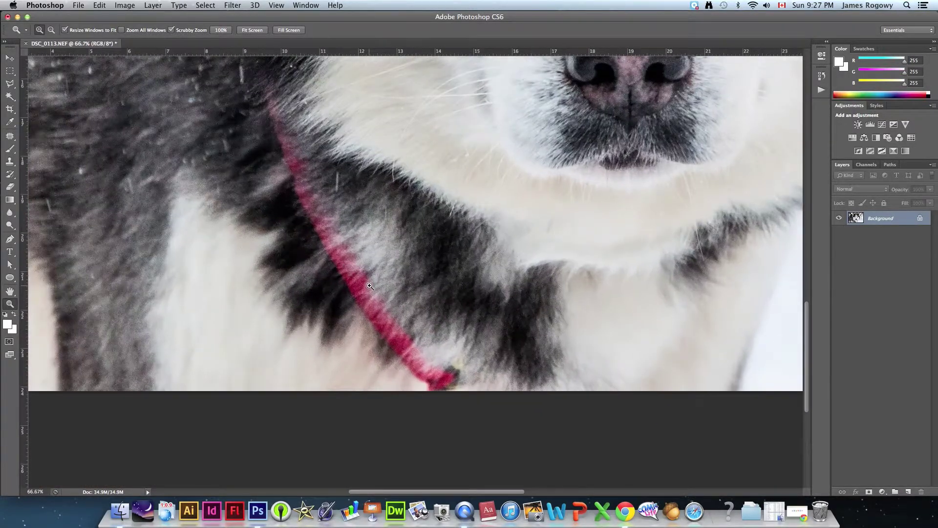
{"action": "left_click", "coordinate": [370, 286]}
{"action": "left_click", "coordinate": [411, 270], "text": "alt"}
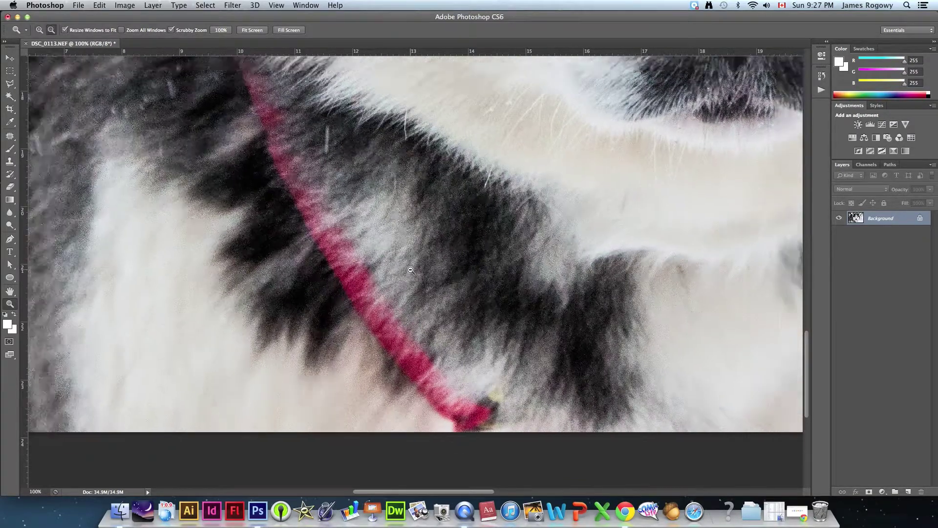
{"action": "left_click", "coordinate": [10, 165]}
{"action": "left_click", "coordinate": [39, 31]}
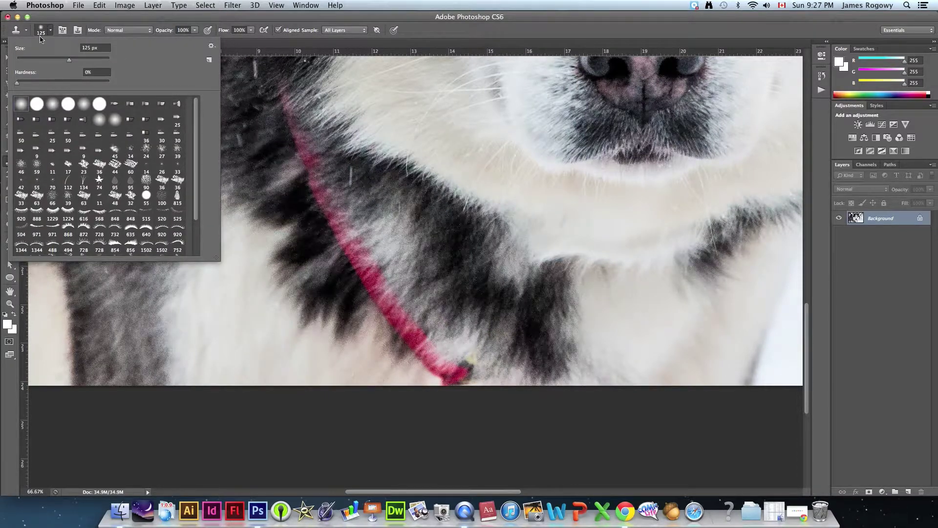
{"action": "key", "text": "bracketright"}
{"action": "key", "text": "Return"}
{"action": "key", "text": "bracketright"}
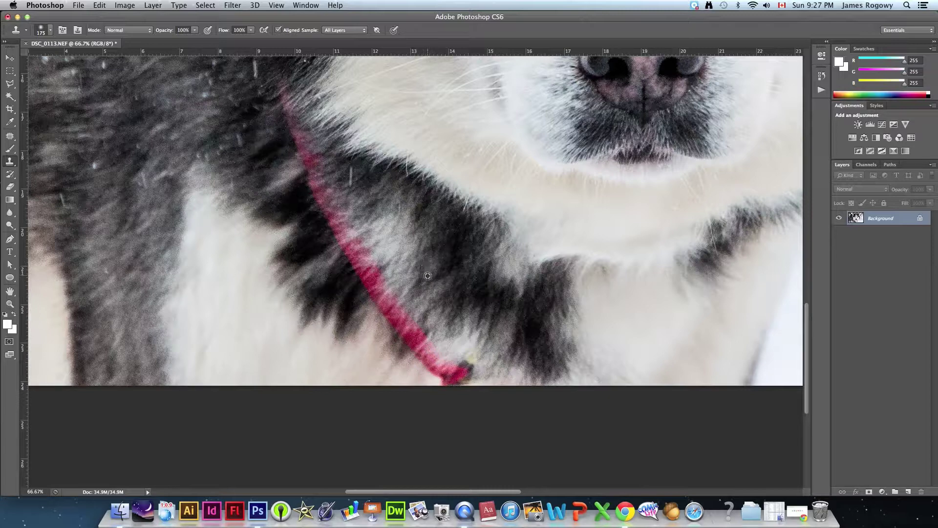
{"action": "left_click", "coordinate": [414, 295], "text": "alt"}
{"action": "mouse_move", "coordinate": [365, 299]}
{"action": "left_mouse_down"}
{"action": "mouse_move", "coordinate": [360, 259]}
{"action": "mouse_move", "coordinate": [453, 369]}
{"action": "mouse_move", "coordinate": [430, 352]}
{"action": "left_mouse_up"}
{"action": "left_click", "coordinate": [415, 361]}
{"action": "left_click", "coordinate": [416, 361]}
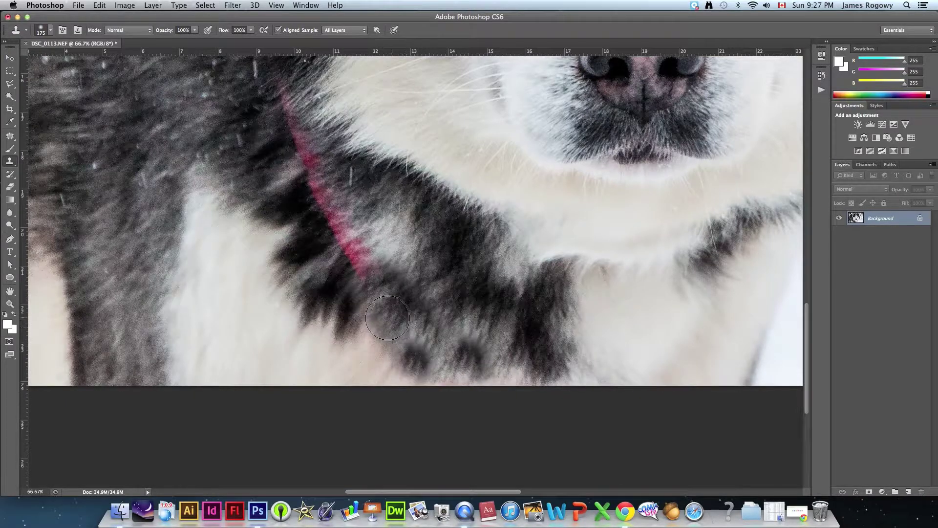
Undo the last dark clone dab and cover the remaining lower end of the cord with fresh clone dabs of chest fur.
{"action": "key", "text": "super+z"}
{"action": "left_click", "coordinate": [441, 320]}
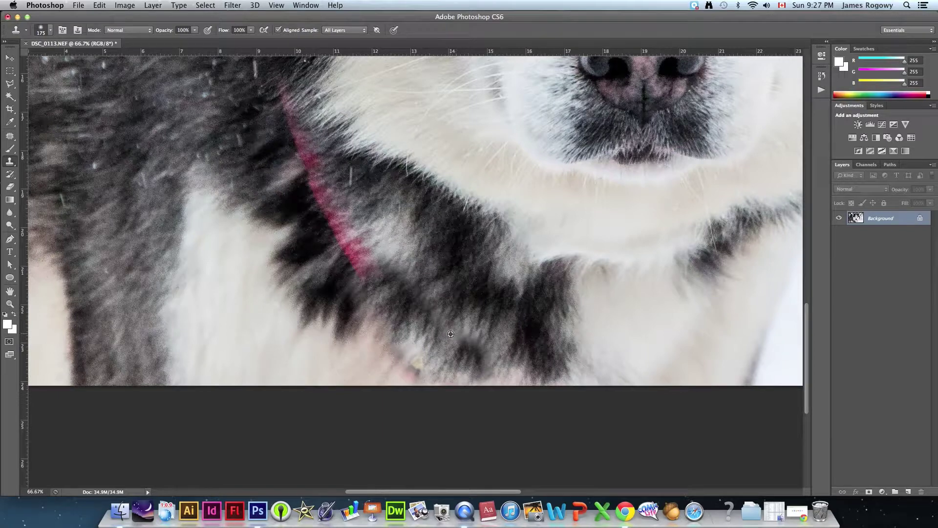
{"action": "left_click", "coordinate": [415, 357]}
{"action": "left_click", "coordinate": [408, 352]}
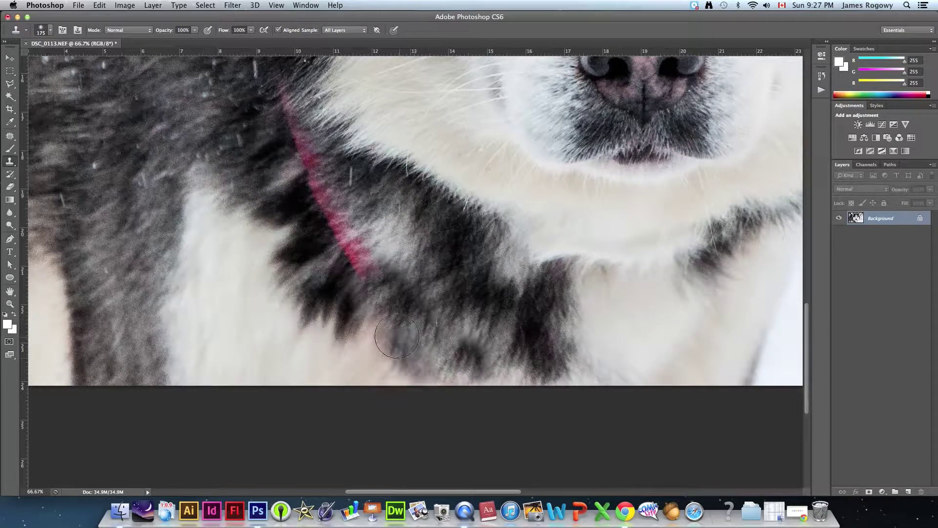
Clone neighbouring grey and dark fur over the middle stretch of the red cord on the husky's chest.
{"action": "left_click", "coordinate": [356, 223]}
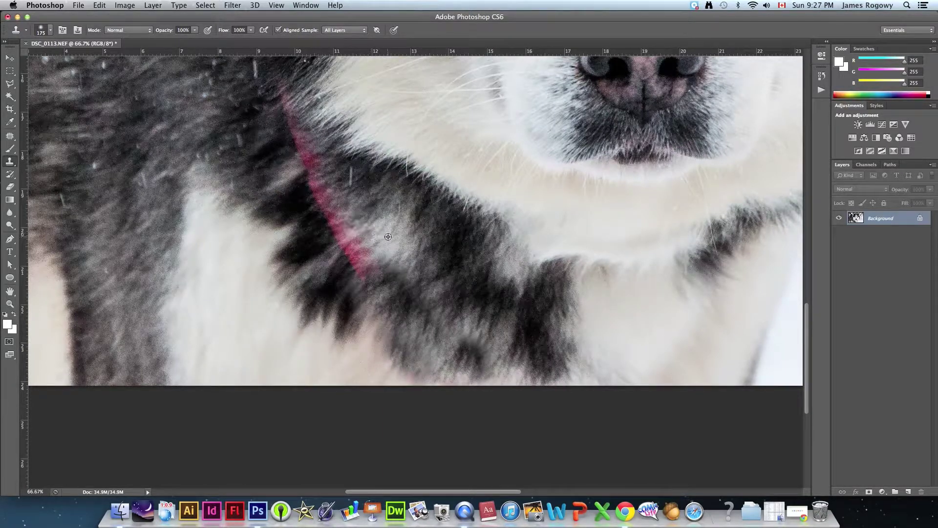
{"action": "left_click", "coordinate": [358, 256]}
{"action": "left_click", "coordinate": [342, 229]}
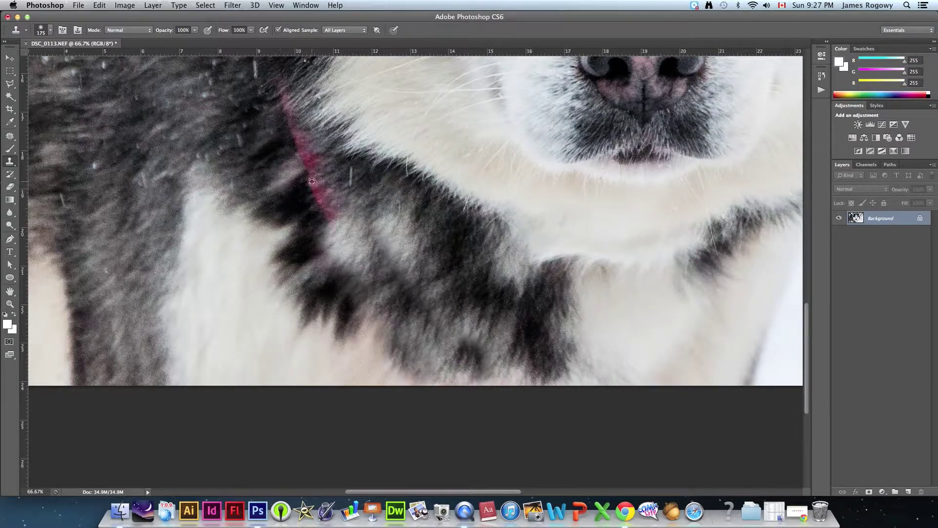
{"action": "left_click", "coordinate": [362, 197], "text": "alt"}
{"action": "mouse_move", "coordinate": [337, 220]}
{"action": "left_mouse_down"}
{"action": "mouse_move", "coordinate": [315, 203]}
{"action": "mouse_move", "coordinate": [318, 178]}
{"action": "left_mouse_up"}
Clone out the upper end of the red cord beside the cheek fur, resampling snowy dark fur for the last red remnant.
{"action": "scroll", "coordinate": [376, 220], "scroll_direction": "up", "scroll_amount": 6}
{"action": "scroll", "coordinate": [377, 220], "scroll_direction": "left", "scroll_amount": 6}
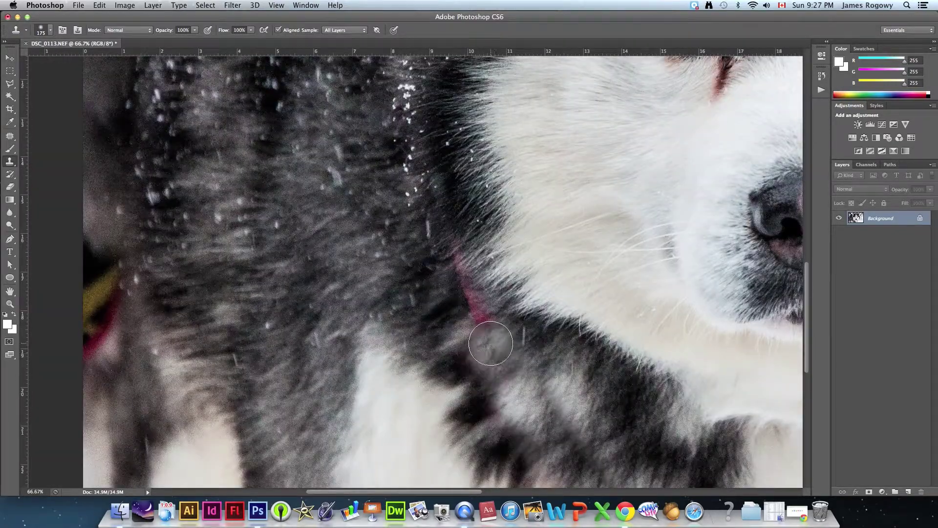
{"action": "mouse_move", "coordinate": [490, 342]}
{"action": "left_mouse_down"}
{"action": "mouse_move", "coordinate": [451, 299]}
{"action": "mouse_move", "coordinate": [458, 290]}
{"action": "mouse_move", "coordinate": [443, 251]}
{"action": "mouse_move", "coordinate": [446, 307]}
{"action": "mouse_move", "coordinate": [430, 272]}
{"action": "left_mouse_up"}
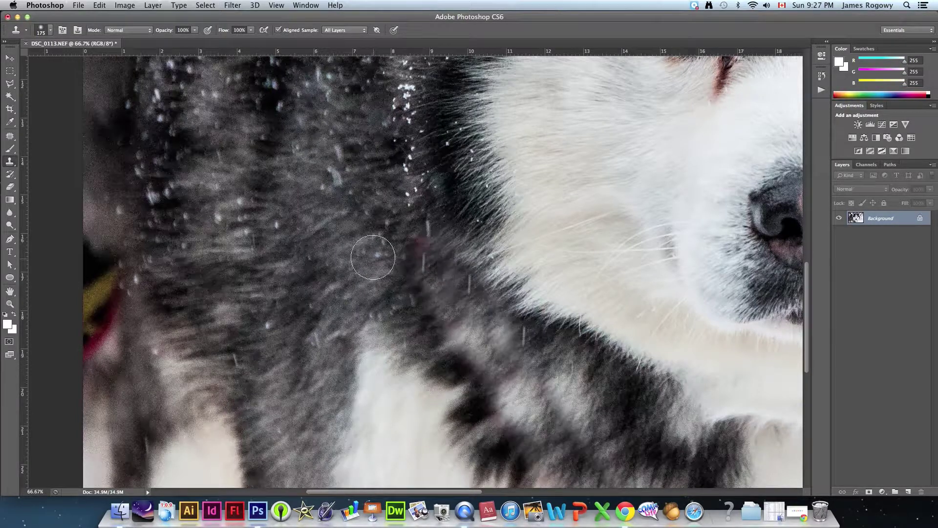
{"action": "left_click", "coordinate": [411, 196], "text": "alt"}
{"action": "left_click_drag", "start_coordinate": [427, 227], "coordinate": [419, 256]}
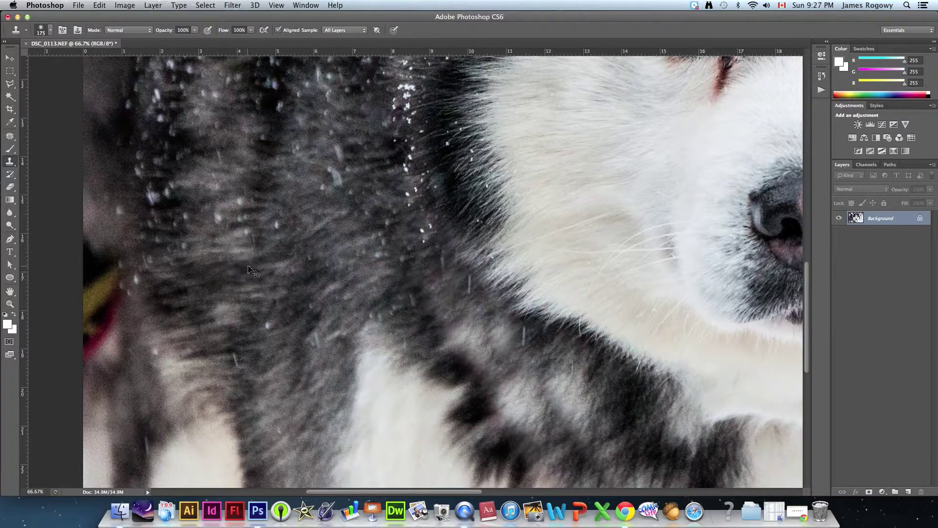
Apply an Exposure adjustment with exposure -0.44, offset -0.0164 and gamma correction 1.18, and compare it with the previous history state.
{"action": "key", "text": "super+0"}
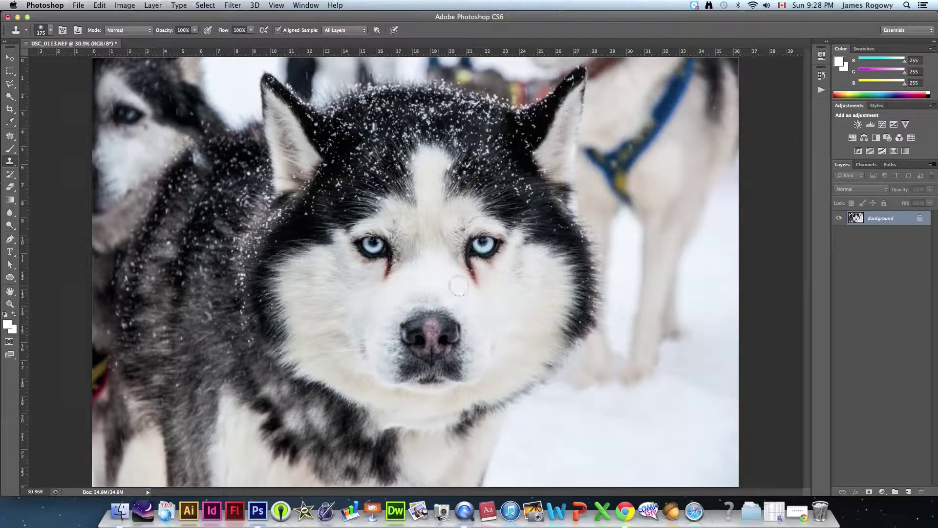
{"action": "left_click", "coordinate": [125, 5]}
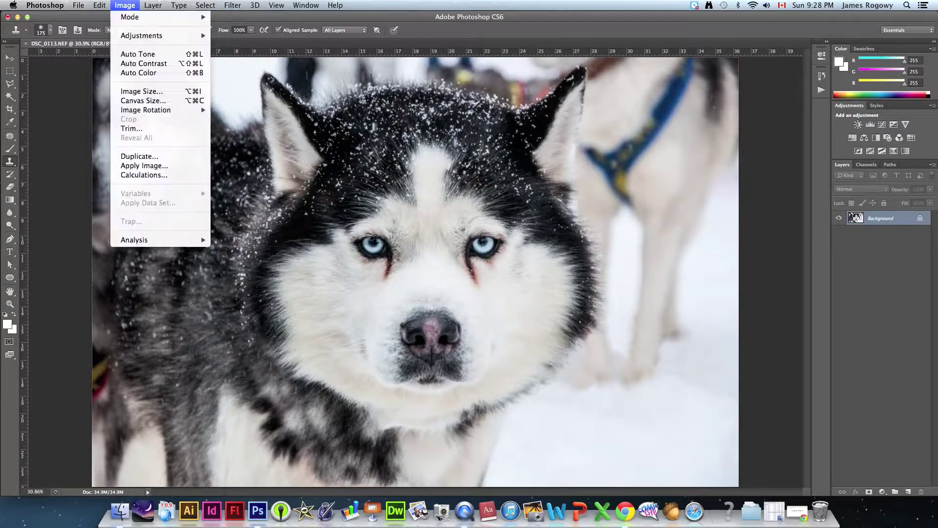
{"action": "mouse_move", "coordinate": [132, 36]}
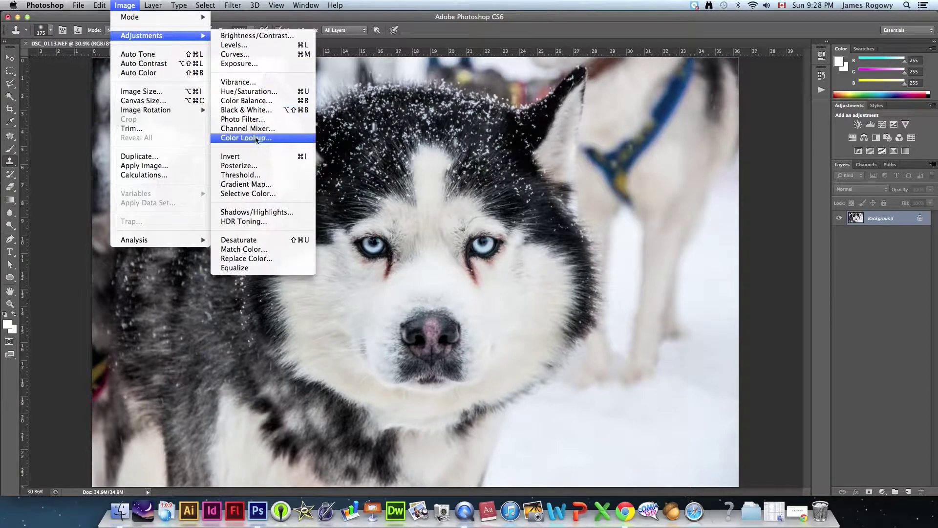
{"action": "left_click", "coordinate": [242, 64]}
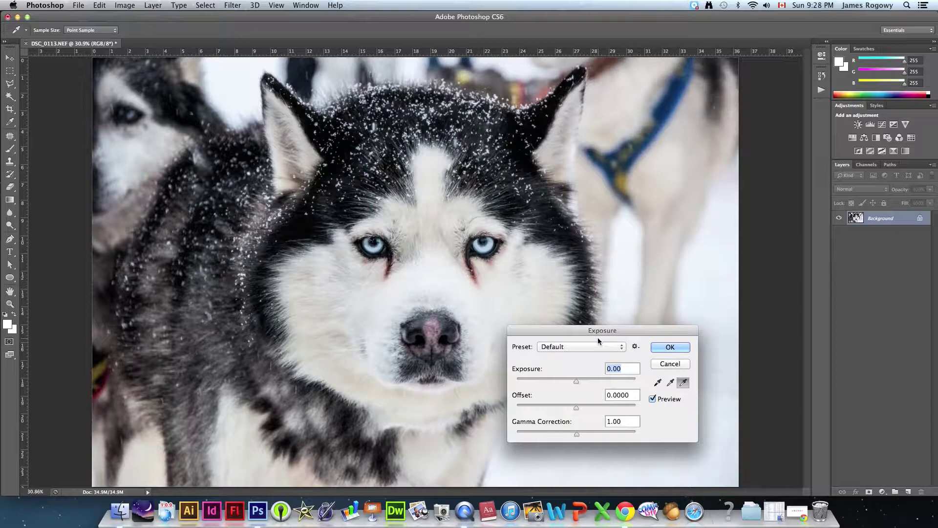
{"action": "left_click_drag", "start_coordinate": [597, 334], "coordinate": [681, 165]}
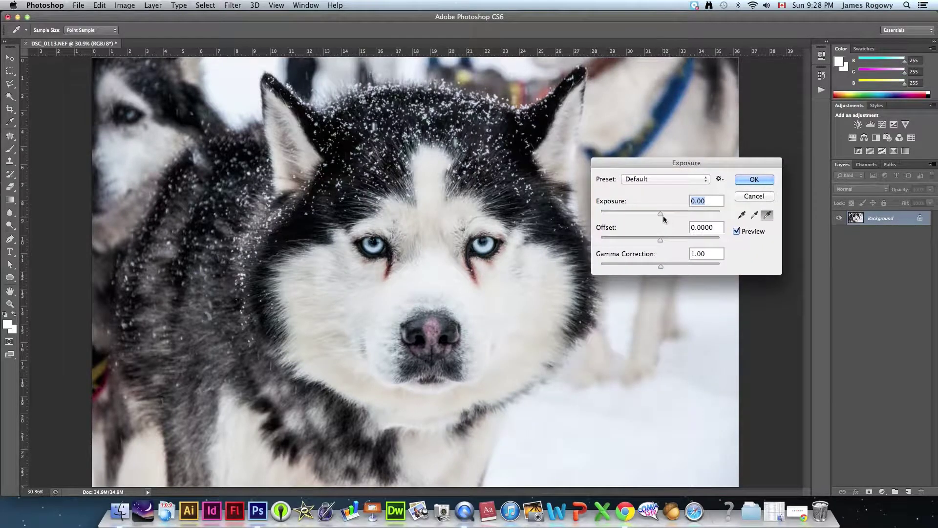
{"action": "left_click_drag", "start_coordinate": [661, 213], "coordinate": [654, 261]}
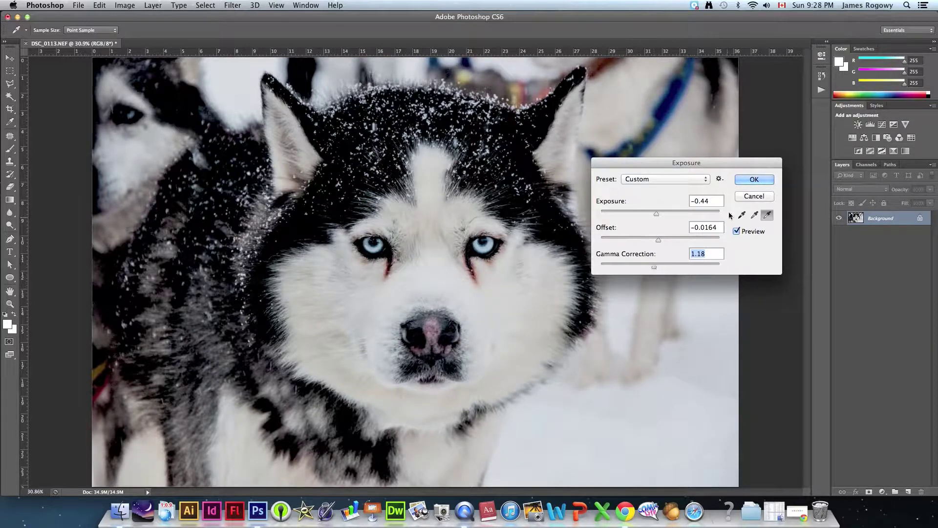
{"action": "key", "text": "Return"}
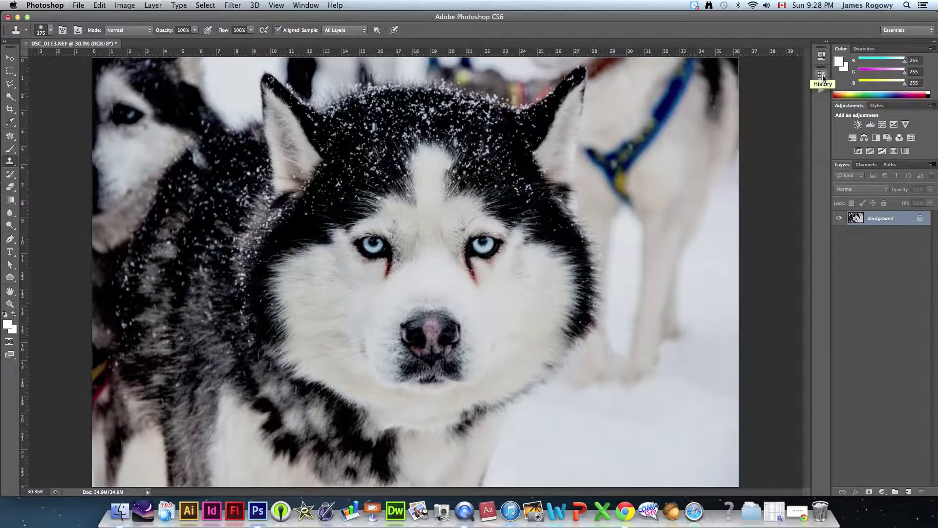
{"action": "left_click", "coordinate": [822, 74]}
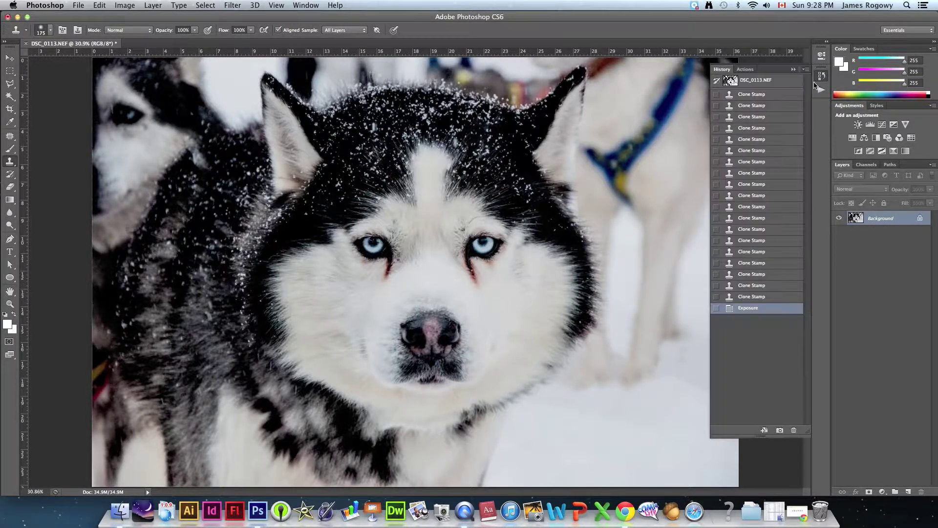
{"action": "left_click", "coordinate": [752, 298]}
{"action": "left_click", "coordinate": [748, 309]}
Select the husky's face with a rectangular marquee from the ears to below the chin and open the selection in Liquify.
{"action": "left_click", "coordinate": [10, 73]}
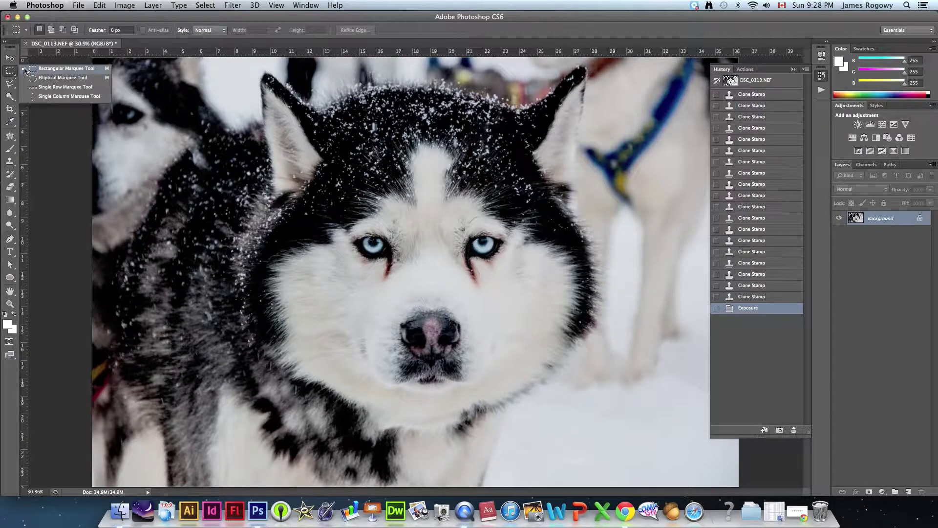
{"action": "left_click", "coordinate": [51, 70]}
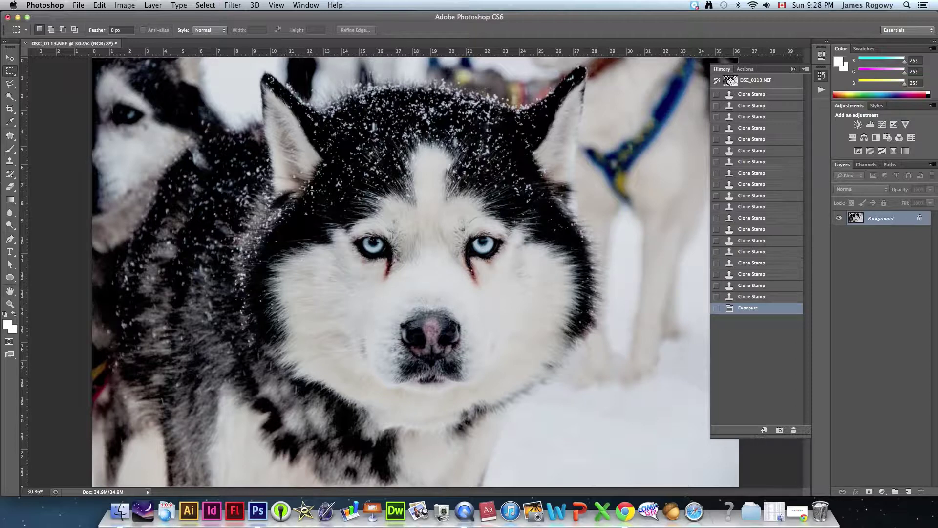
{"action": "left_click_drag", "start_coordinate": [324, 192], "coordinate": [546, 382]}
{"action": "left_click", "coordinate": [345, 187]}
{"action": "left_click_drag", "start_coordinate": [264, 97], "coordinate": [575, 423]}
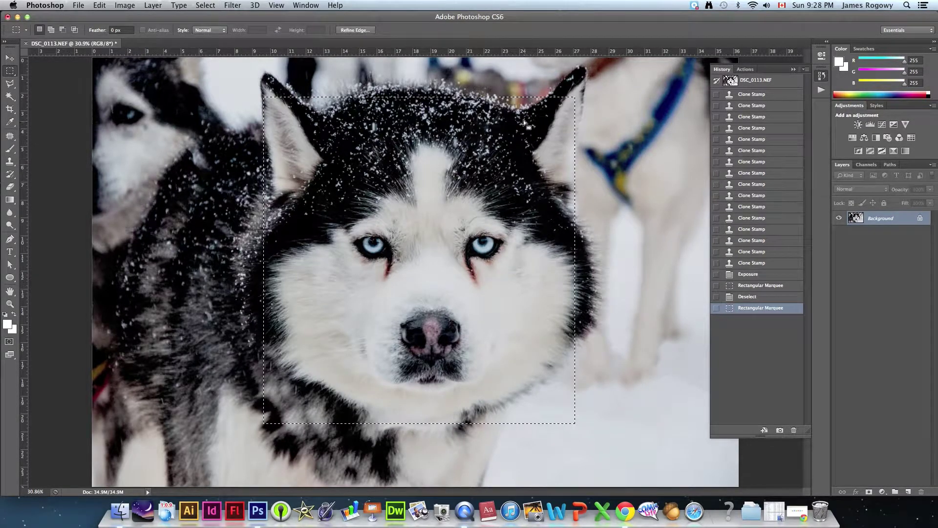
{"action": "left_click", "coordinate": [232, 5]}
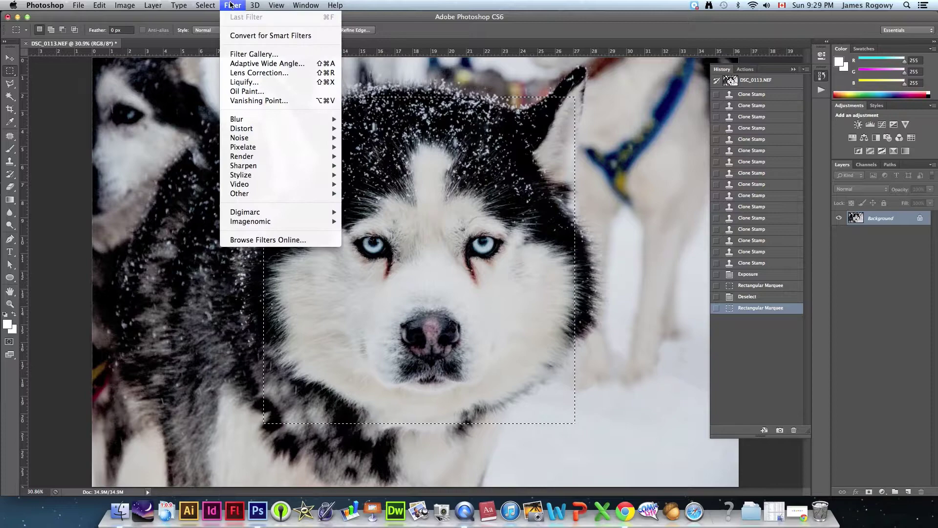
{"action": "left_click", "coordinate": [241, 83]}
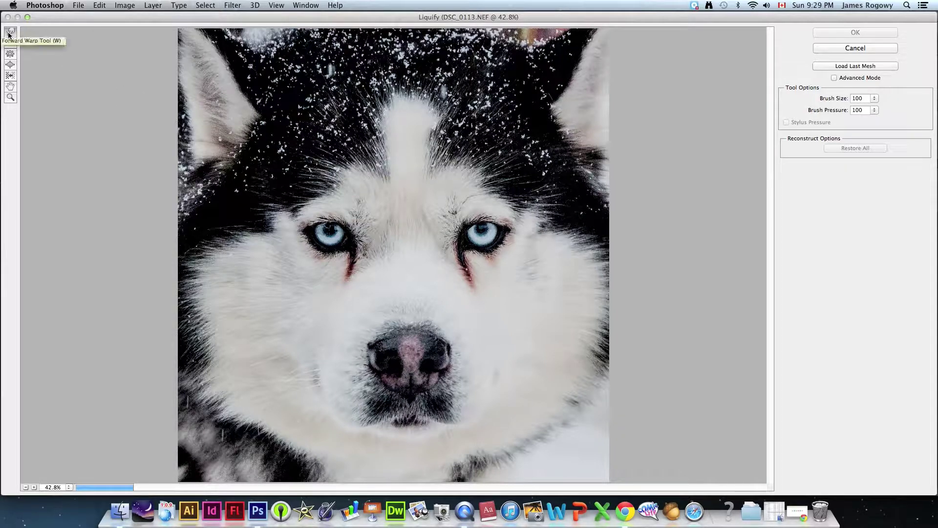
Turn on Liquify's Advanced Mode and reduce the warp brush size to 200, undoing a trial push on one eye.
{"action": "left_click", "coordinate": [834, 78]}
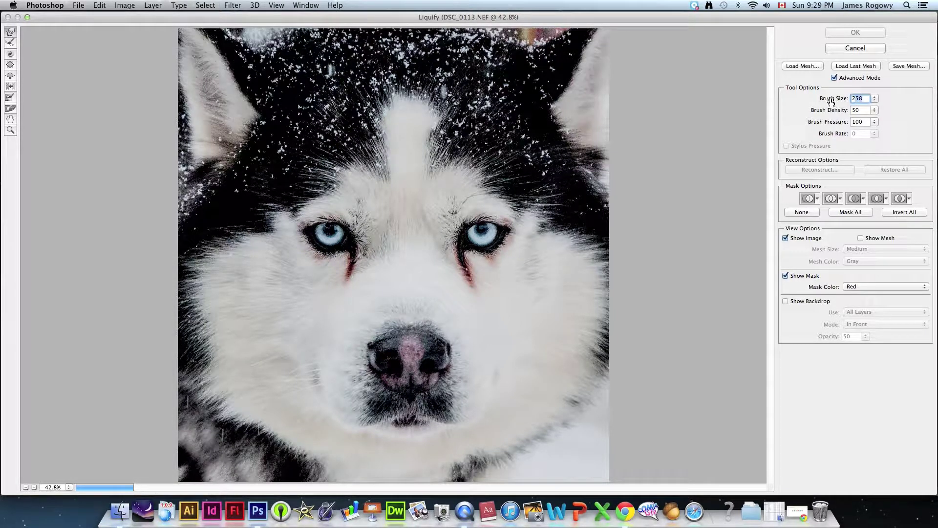
{"action": "key", "text": "bracketright"}
{"action": "key", "text": "bracketleft"}
{"action": "key", "text": "bracketleft"}
{"action": "key", "text": "bracketleft"}
{"action": "mouse_move", "coordinate": [331, 231]}
{"action": "left_mouse_down"}
{"action": "mouse_move", "coordinate": [314, 240]}
{"action": "mouse_move", "coordinate": [376, 238]}
{"action": "mouse_move", "coordinate": [312, 246]}
{"action": "mouse_move", "coordinate": [337, 225]}
{"action": "mouse_move", "coordinate": [329, 227]}
{"action": "left_mouse_up"}
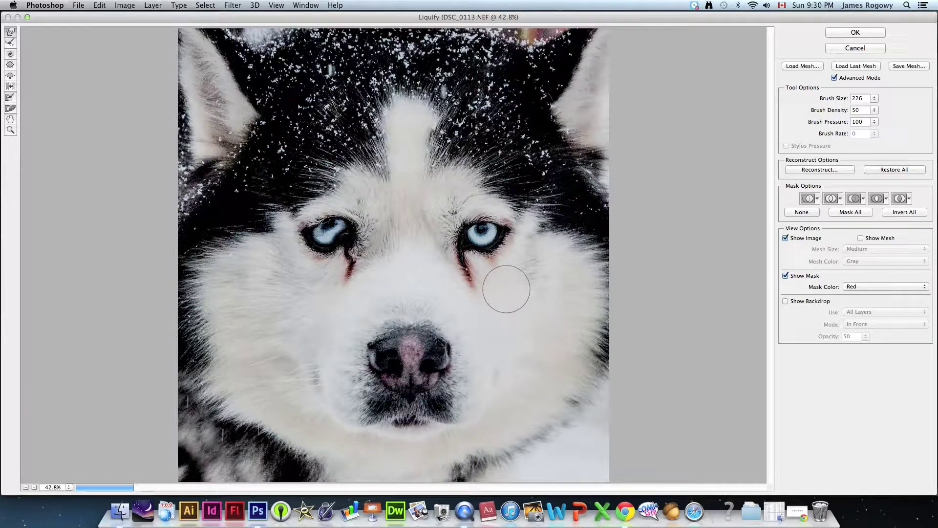
{"action": "key", "text": "super+z"}
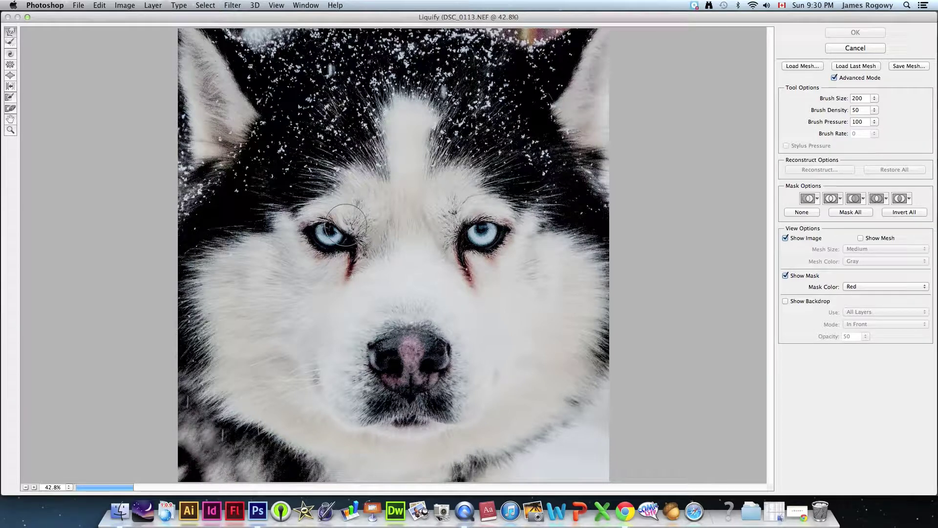
Warp the inner brows down over both eyes for an angry look, apply Liquify, and compare it with the previous history state.
{"action": "mouse_move", "coordinate": [345, 226]}
{"action": "left_mouse_down"}
{"action": "mouse_move", "coordinate": [339, 219]}
{"action": "mouse_move", "coordinate": [326, 229]}
{"action": "mouse_move", "coordinate": [342, 243]}
{"action": "mouse_move", "coordinate": [347, 230]}
{"action": "left_mouse_up"}
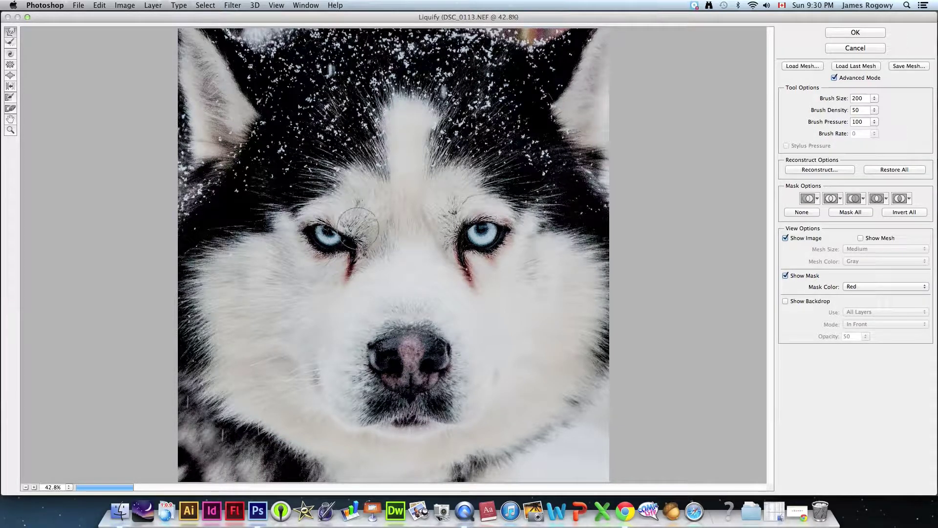
{"action": "left_click_drag", "start_coordinate": [460, 222], "coordinate": [487, 219]}
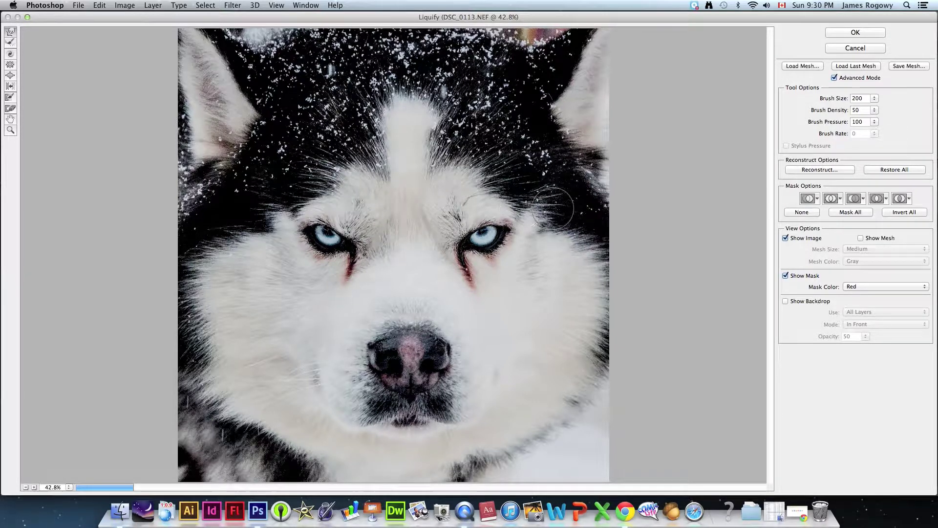
{"action": "left_click", "coordinate": [853, 33]}
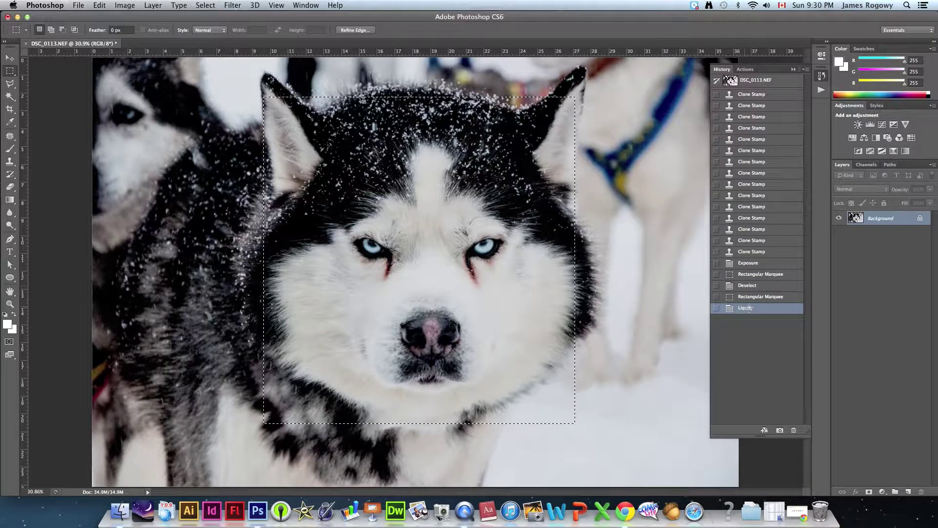
{"action": "left_click", "coordinate": [750, 298]}
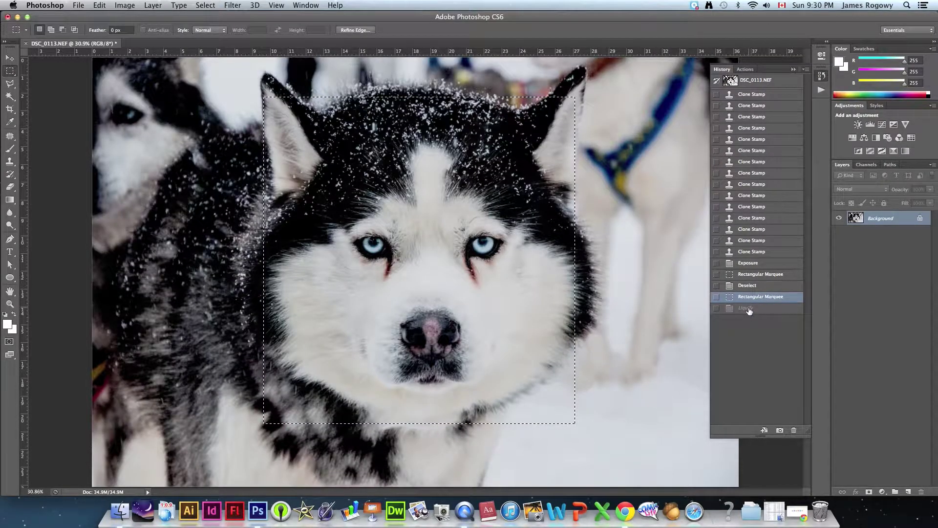
{"action": "left_click", "coordinate": [749, 309]}
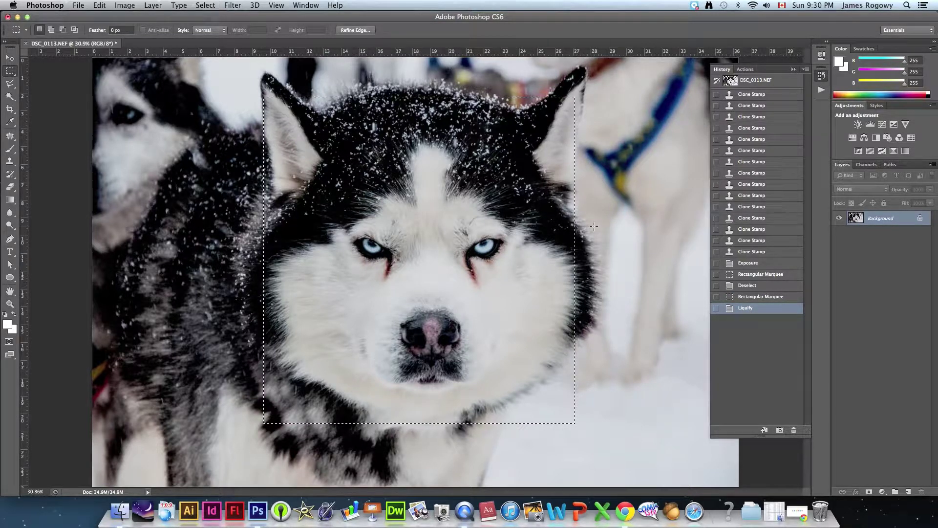
Deselect the husky's face and open the Unsharp Mask filter for the whole photo.
{"action": "key", "text": "super+d"}
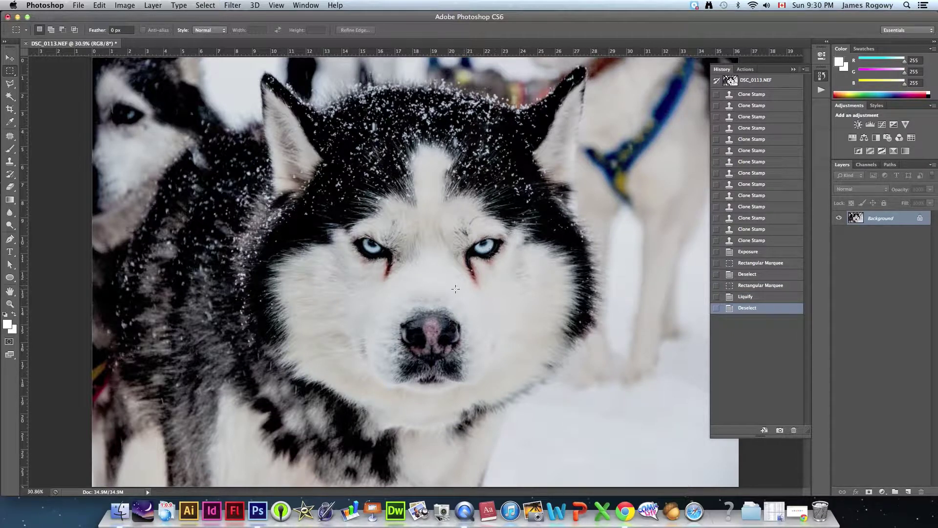
{"action": "left_click", "coordinate": [10, 303]}
{"action": "left_click", "coordinate": [434, 227]}
{"action": "left_click", "coordinate": [434, 227]}
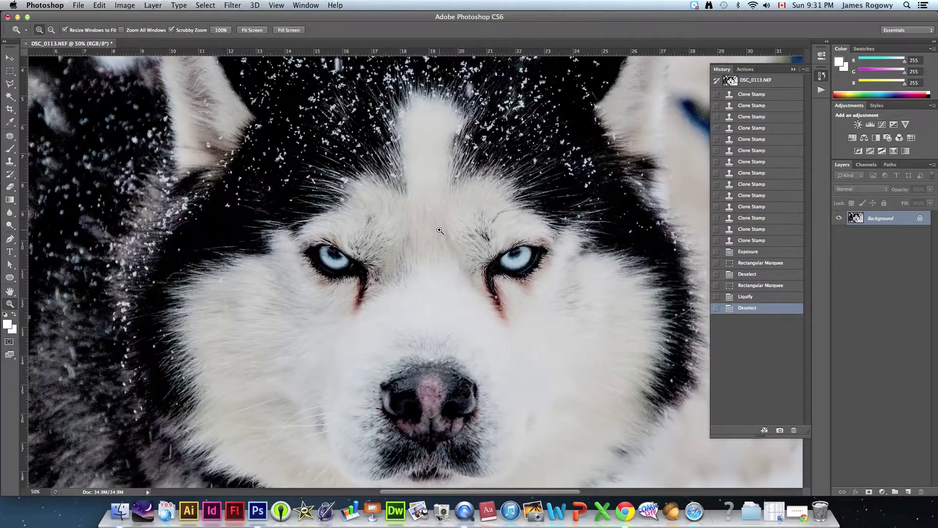
{"action": "left_click", "coordinate": [440, 230]}
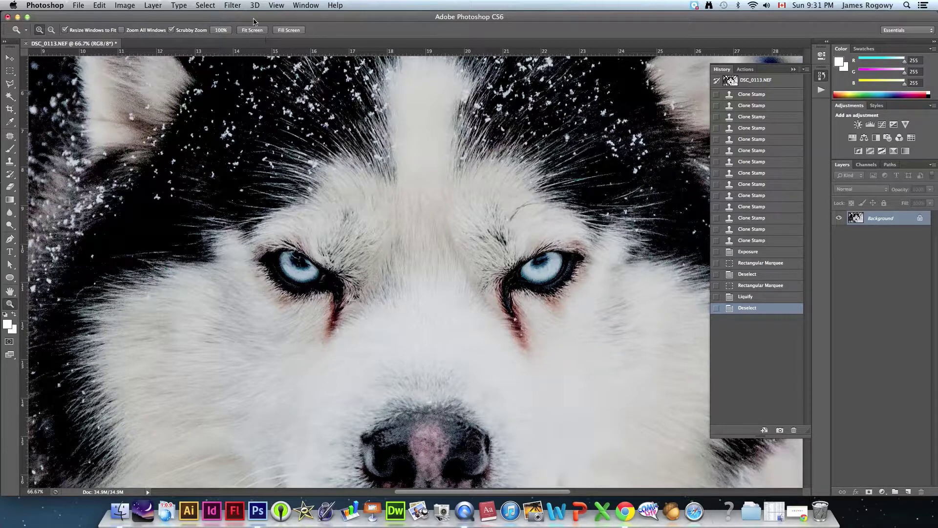
{"action": "left_click", "coordinate": [232, 5]}
{"action": "mouse_move", "coordinate": [258, 167]}
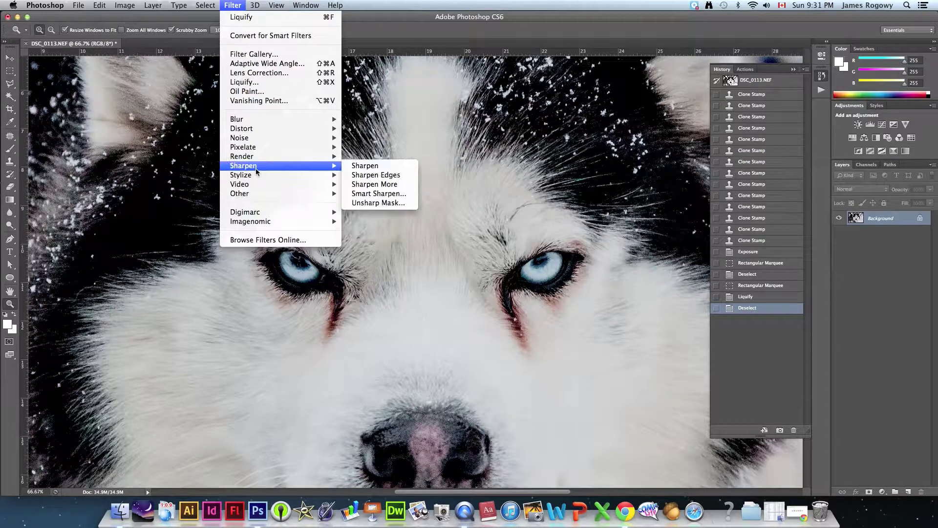
{"action": "left_click", "coordinate": [370, 204]}
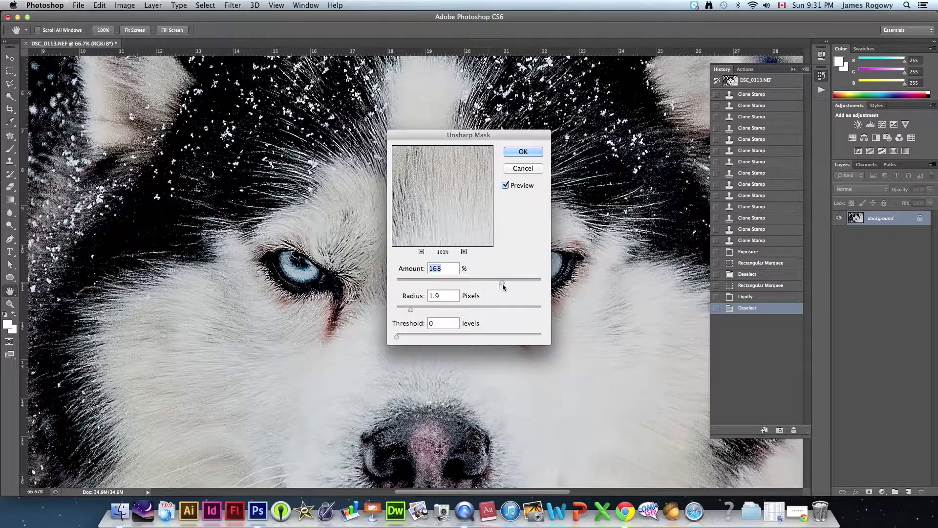
Apply Unsharp Mask with amount 103% and radius 2.4 pixels, checking the sharpening on the husky's eyes.
{"action": "left_click_drag", "start_coordinate": [502, 283], "coordinate": [478, 286]}
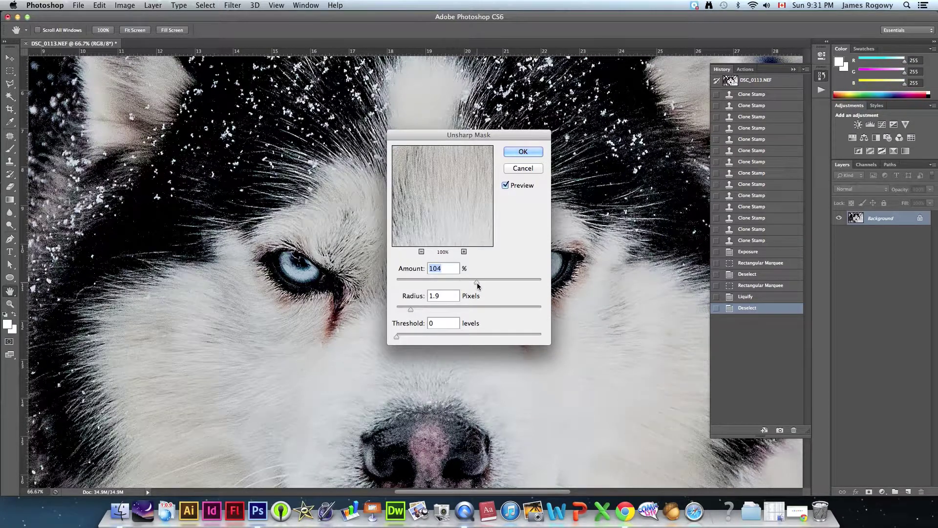
{"action": "left_click_drag", "start_coordinate": [409, 311], "coordinate": [414, 309]}
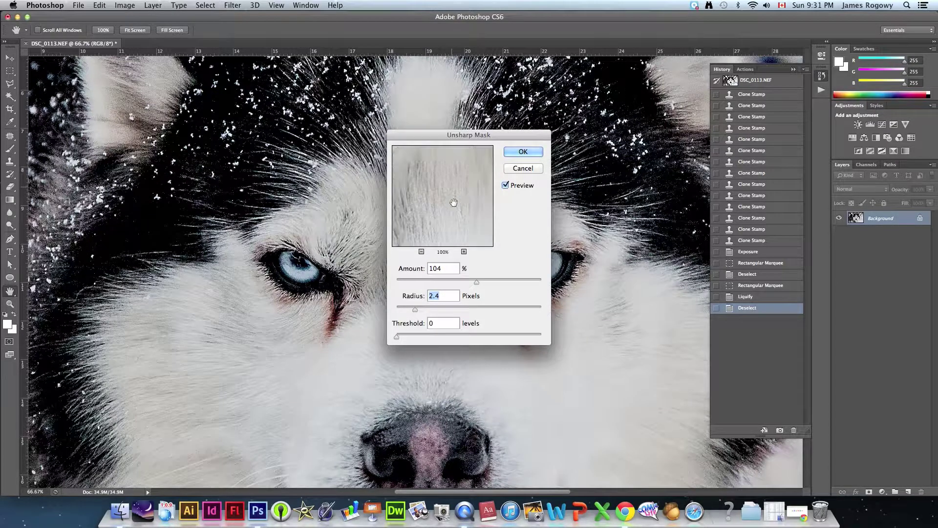
{"action": "left_click_drag", "start_coordinate": [453, 183], "coordinate": [416, 158]}
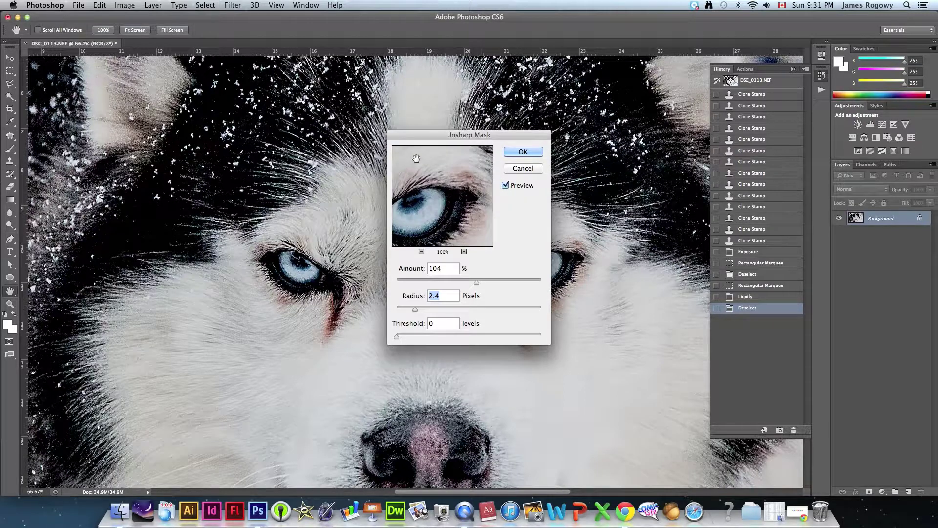
{"action": "left_click_drag", "start_coordinate": [423, 190], "coordinate": [461, 159]}
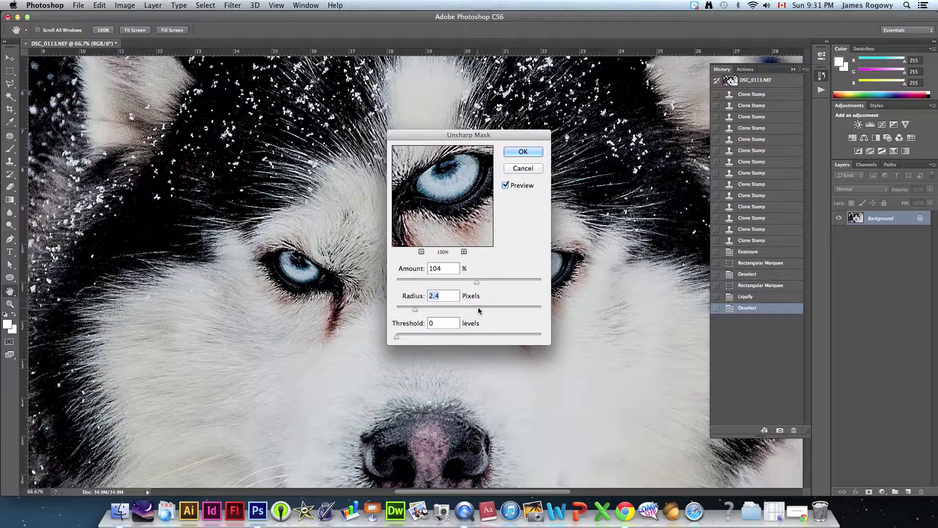
{"action": "left_click_drag", "start_coordinate": [476, 283], "coordinate": [476, 283]}
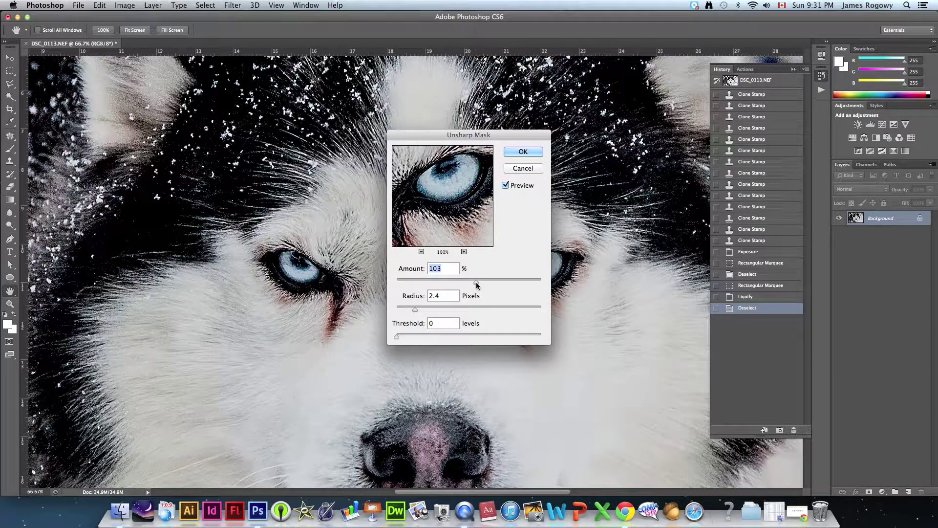
{"action": "left_click", "coordinate": [518, 152]}
{"action": "key", "text": "z"}
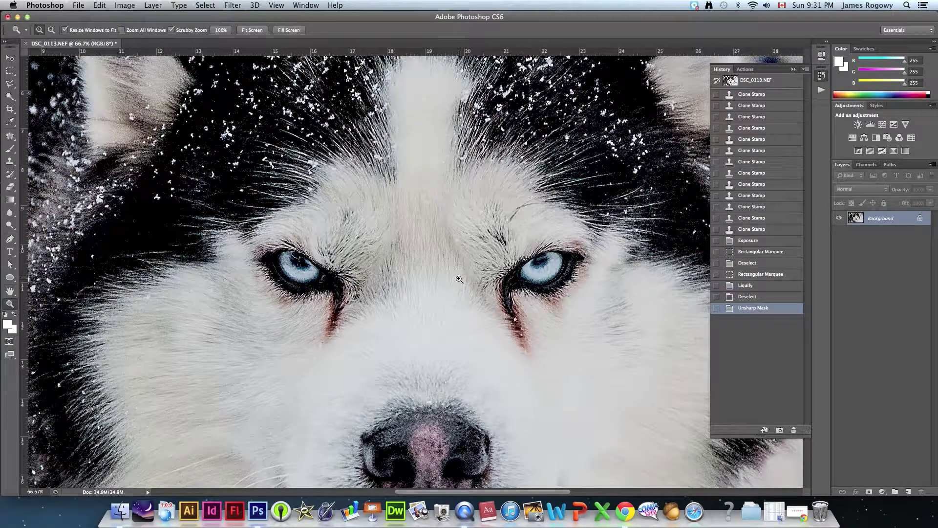
{"action": "key", "text": "super+0"}
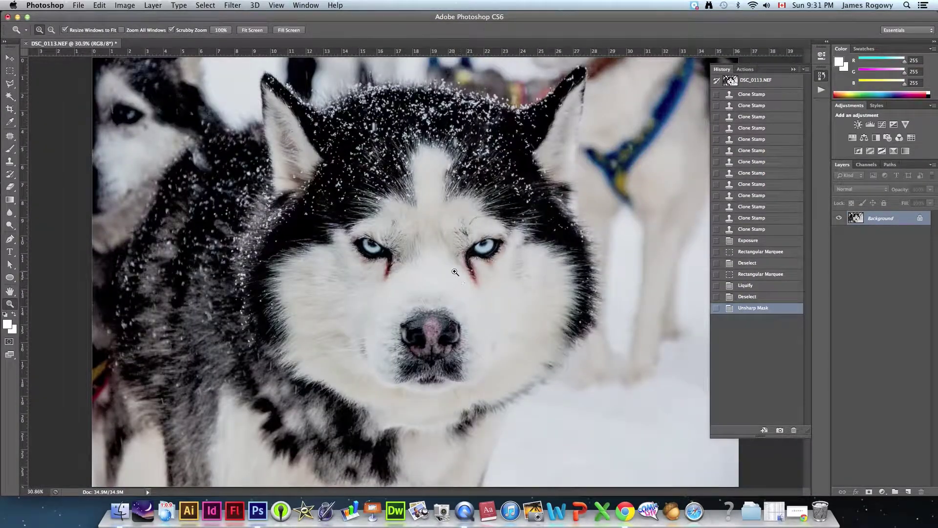
{"action": "left_click", "coordinate": [442, 250]}
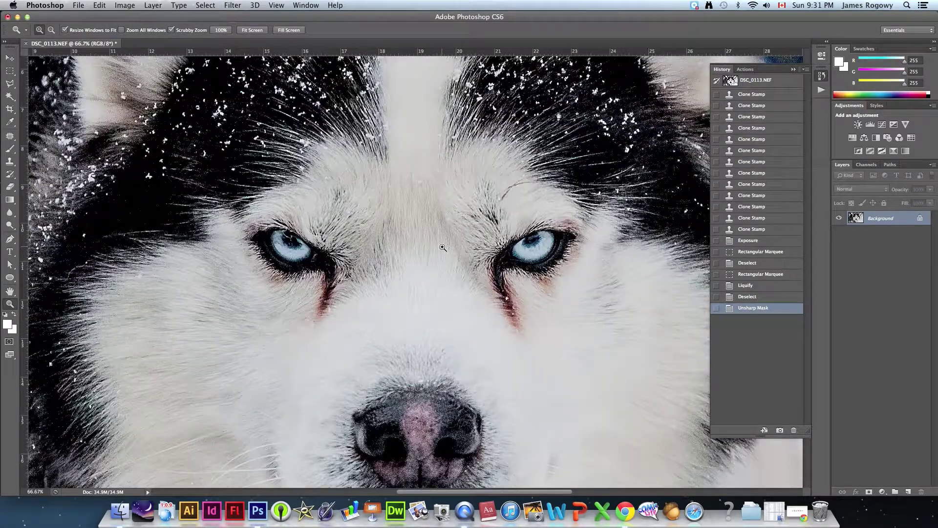
{"action": "left_click", "coordinate": [443, 248], "text": "alt"}
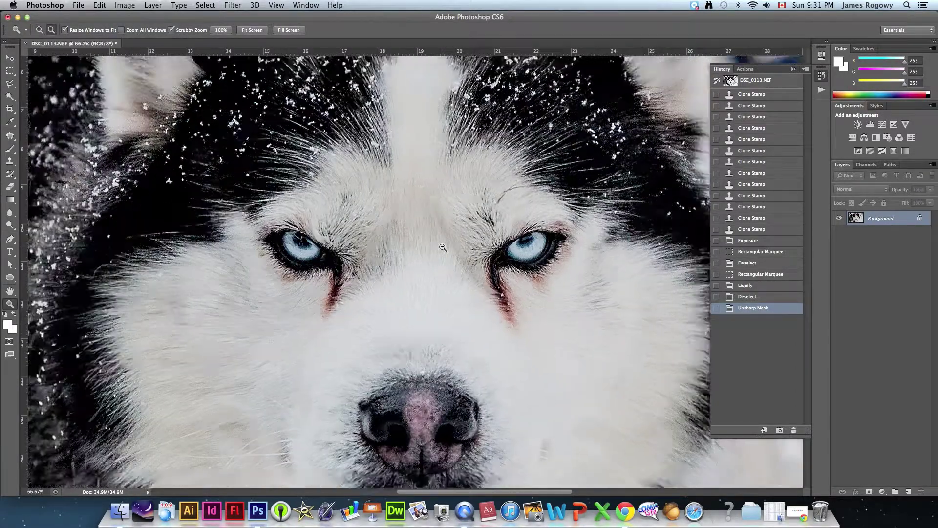
{"action": "left_click", "coordinate": [443, 247], "text": "alt"}
{"action": "left_click", "coordinate": [443, 248], "text": "alt"}
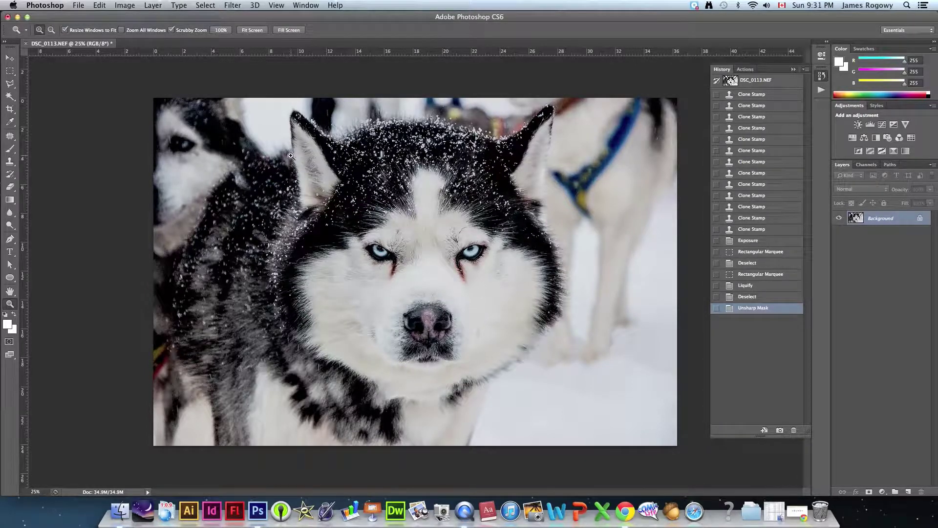
Apply Color Balance with midtones -43, 0, +26, shadows -16, 0, +18 and highlights shifted toward cyan and blue, and compare it with the previous history state.
{"action": "left_click", "coordinate": [130, 5]}
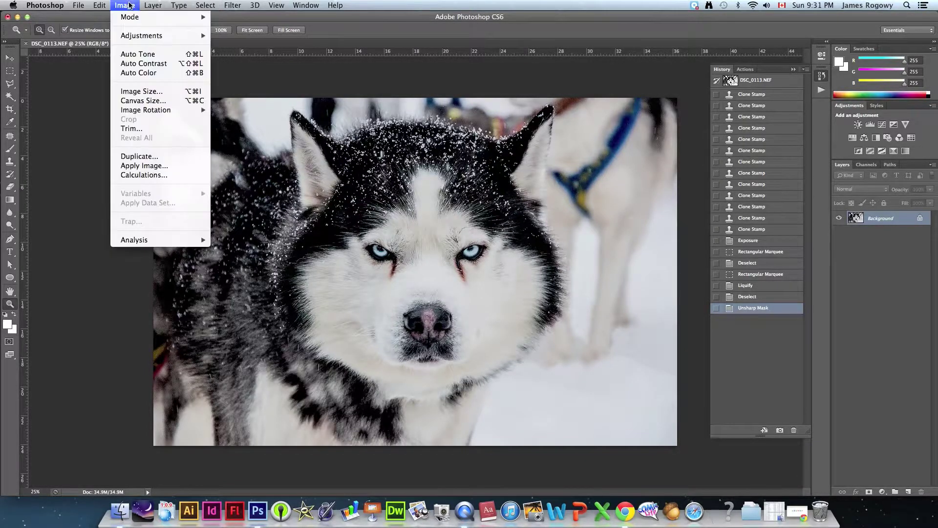
{"action": "mouse_move", "coordinate": [131, 38]}
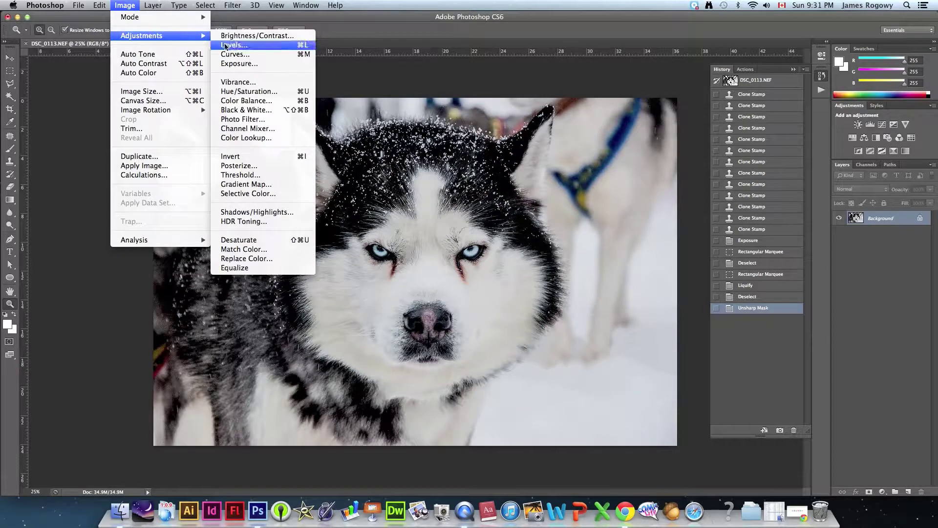
{"action": "left_click", "coordinate": [237, 101]}
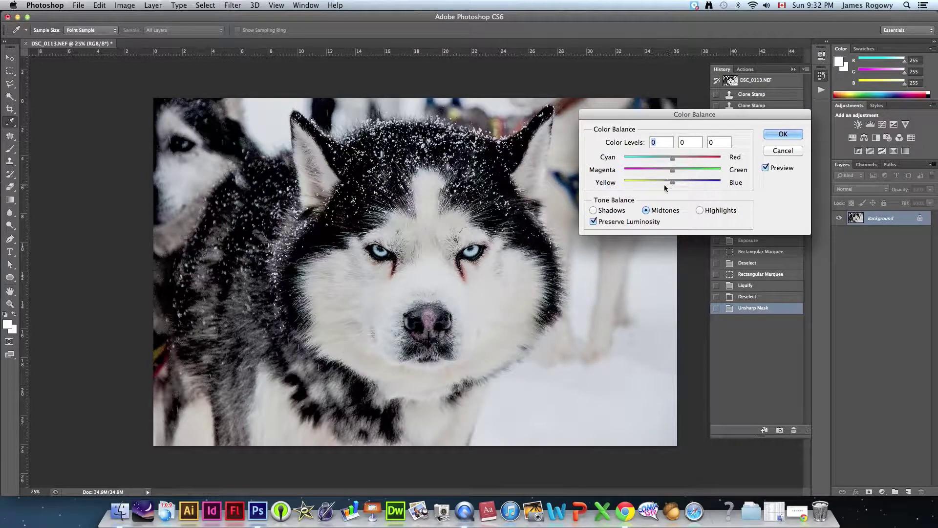
{"action": "left_click_drag", "start_coordinate": [672, 160], "coordinate": [686, 183]}
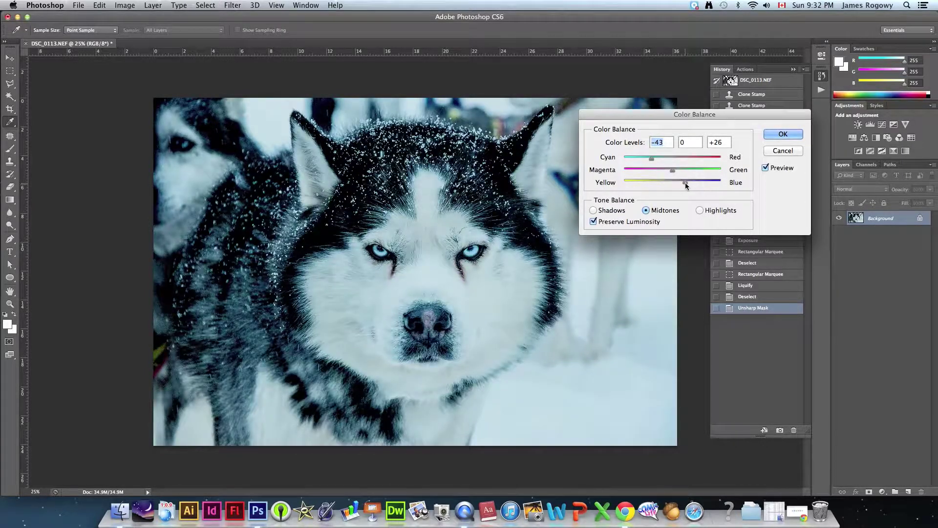
{"action": "left_click", "coordinate": [700, 211]}
{"action": "left_click_drag", "start_coordinate": [673, 161], "coordinate": [682, 186]}
{"action": "left_click", "coordinate": [617, 211]}
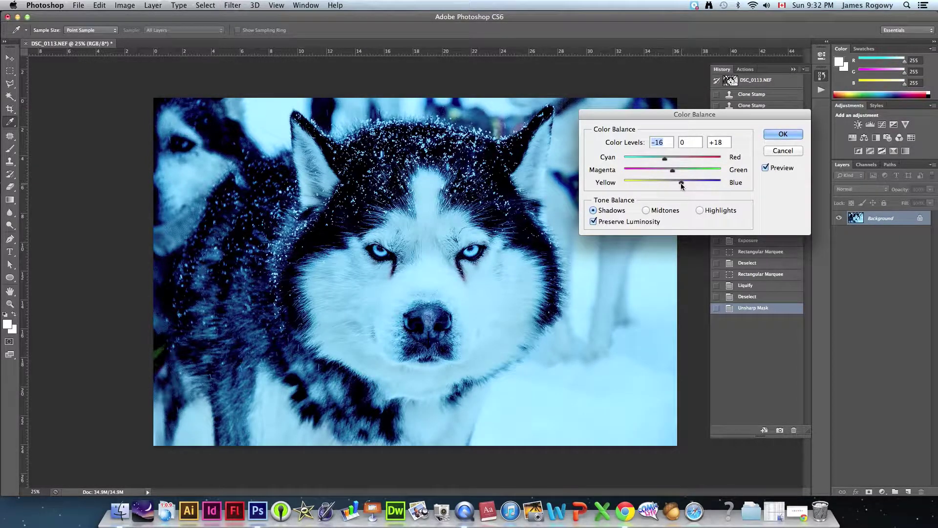
{"action": "key", "text": "Return"}
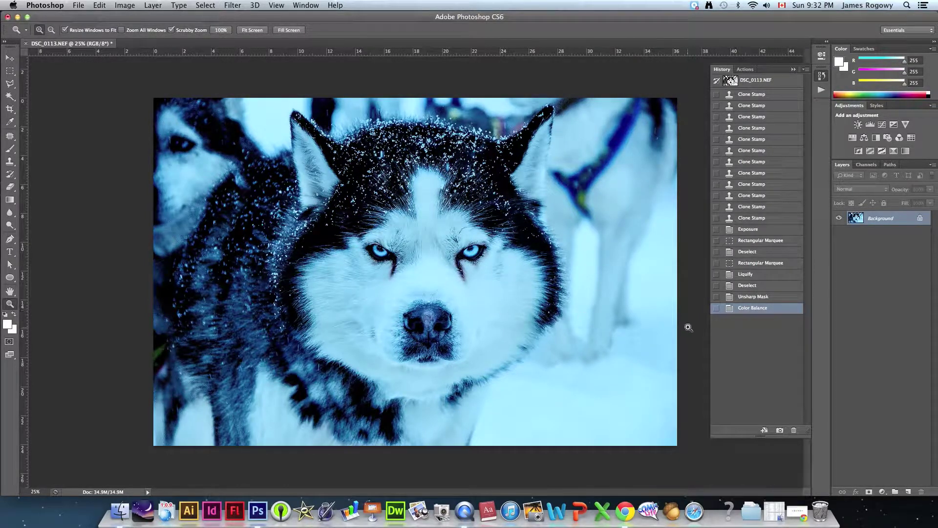
{"action": "left_click", "coordinate": [745, 298]}
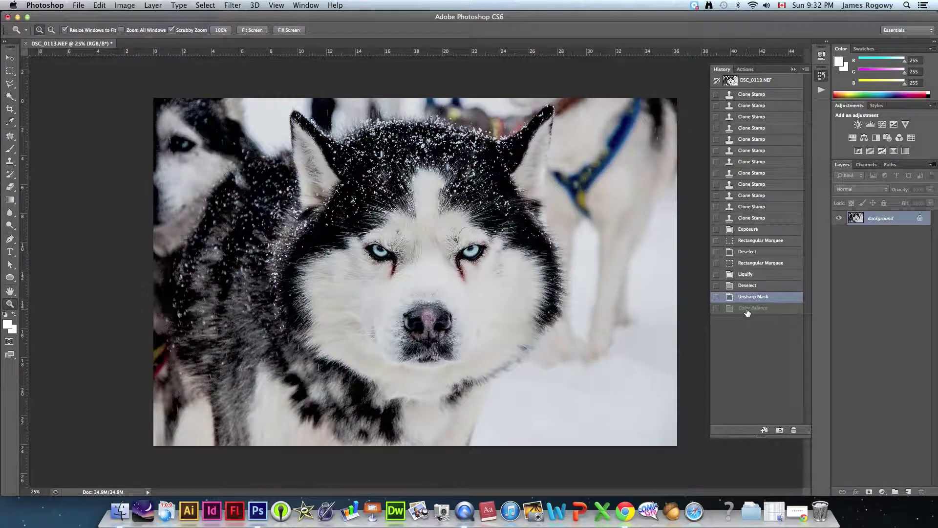
{"action": "left_click", "coordinate": [748, 309]}
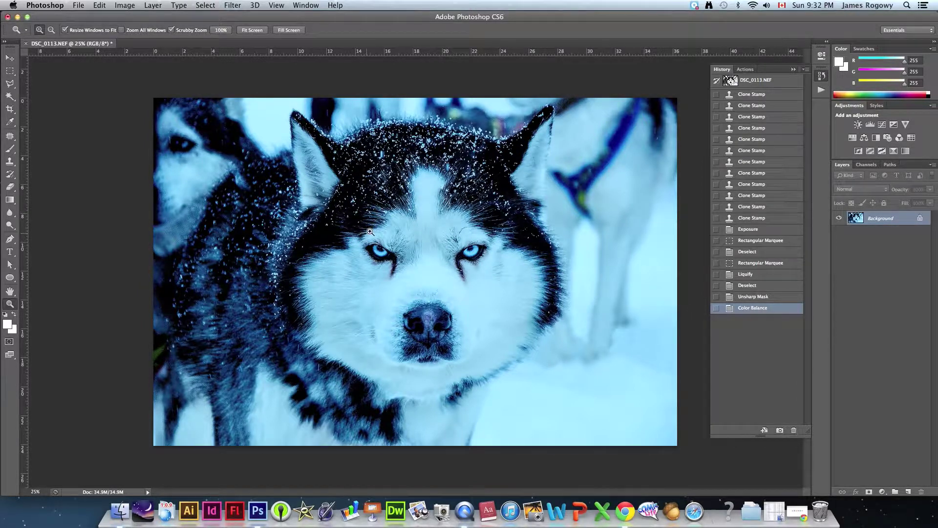
Apply a Brightness/Contrast adjustment with brightness 17 and contrast 8.
{"action": "left_click", "coordinate": [124, 5]}
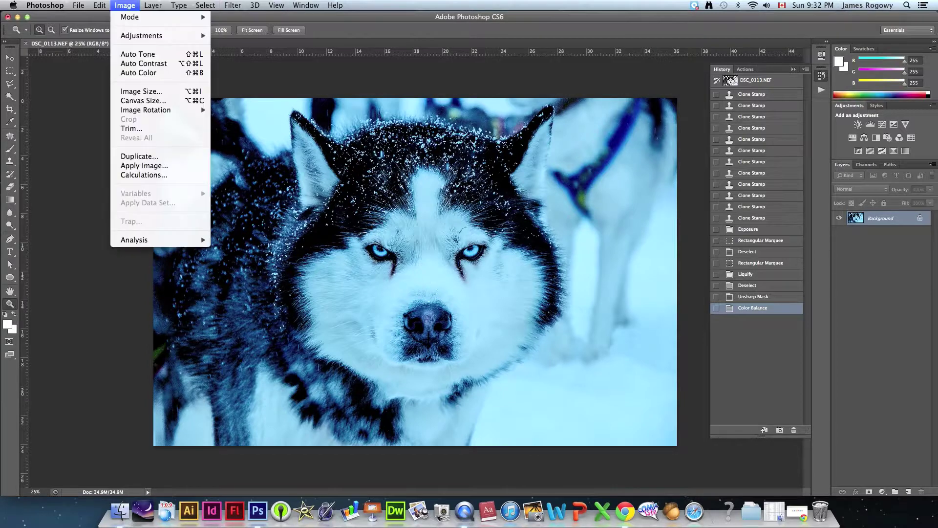
{"action": "mouse_move", "coordinate": [147, 36]}
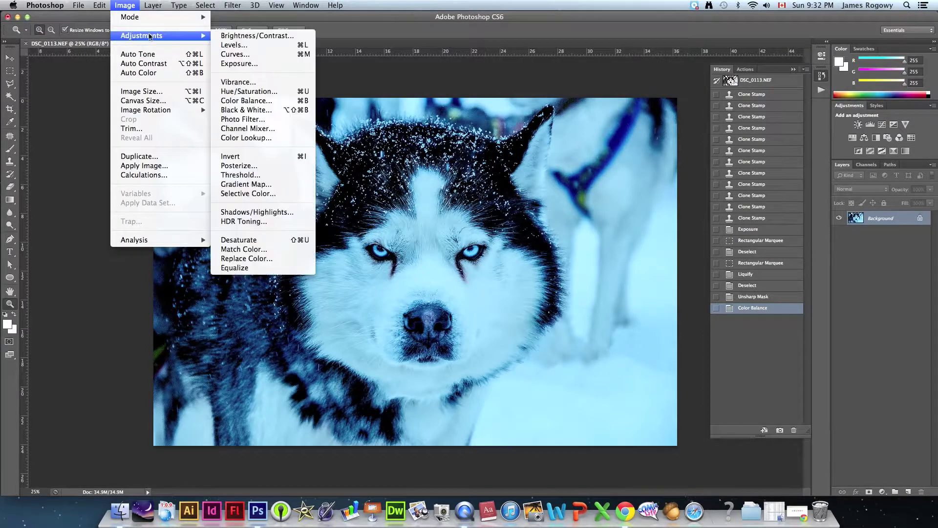
{"action": "left_click", "coordinate": [238, 36]}
{"action": "mouse_move", "coordinate": [534, 351]}
{"action": "left_mouse_down"}
{"action": "mouse_move", "coordinate": [533, 377]}
{"action": "mouse_move", "coordinate": [539, 349]}
{"action": "left_mouse_up"}
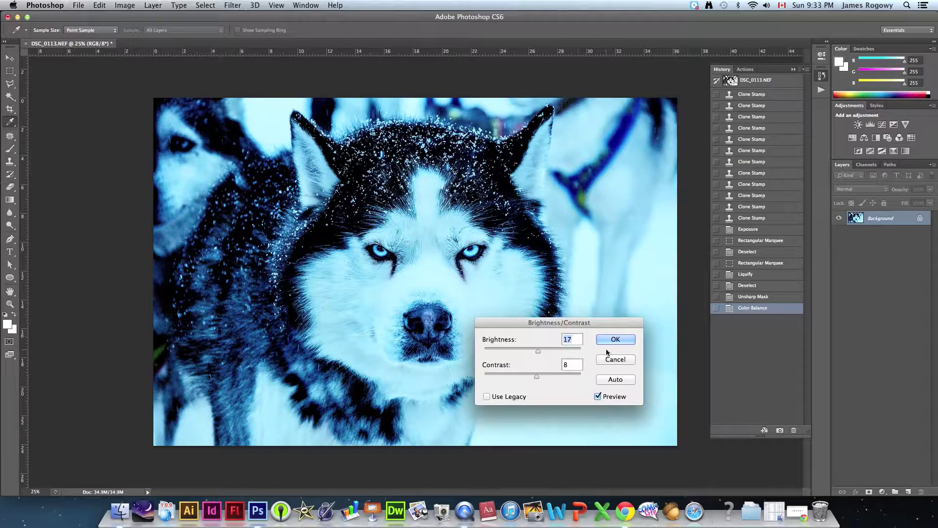
{"action": "left_click", "coordinate": [616, 339]}
Brighten both irises using the Dodge tool at brush size 60, midtones and 50% exposure, and compare with the Brightness/Contrast history state.
{"action": "key", "text": "z"}
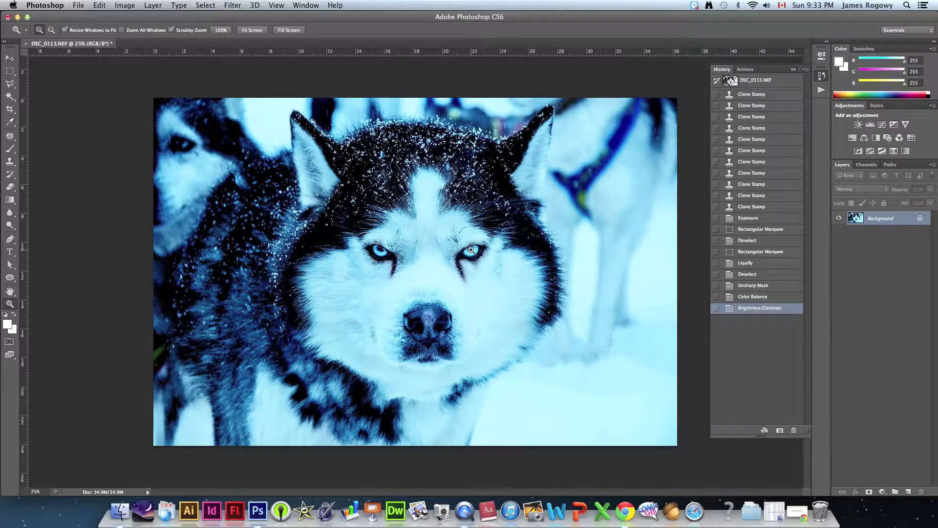
{"action": "left_click_drag", "start_coordinate": [432, 258], "coordinate": [431, 258]}
{"action": "left_click", "coordinate": [432, 258]}
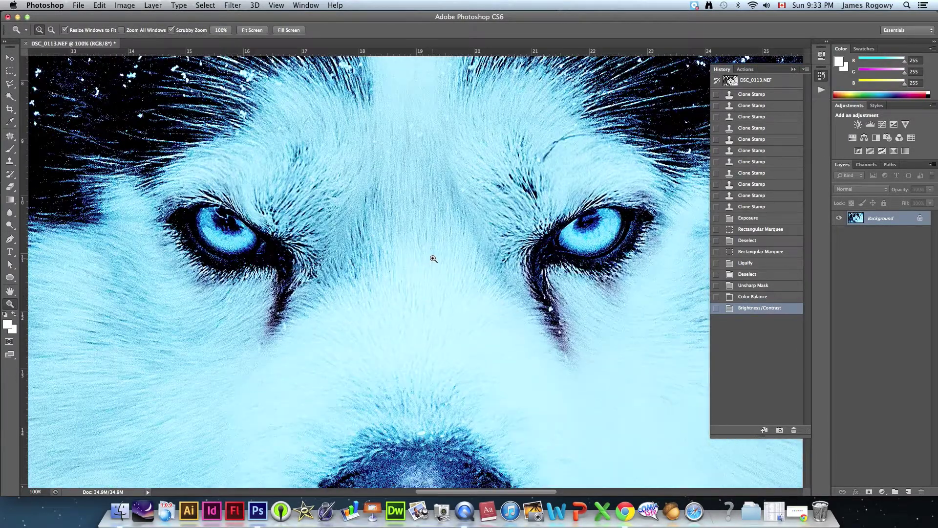
{"action": "left_click", "coordinate": [13, 225]}
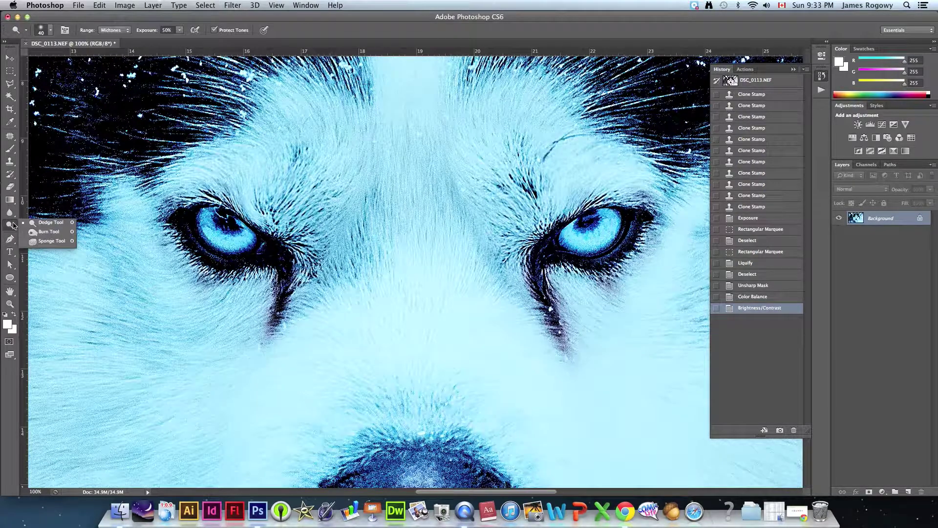
{"action": "left_click", "coordinate": [47, 224]}
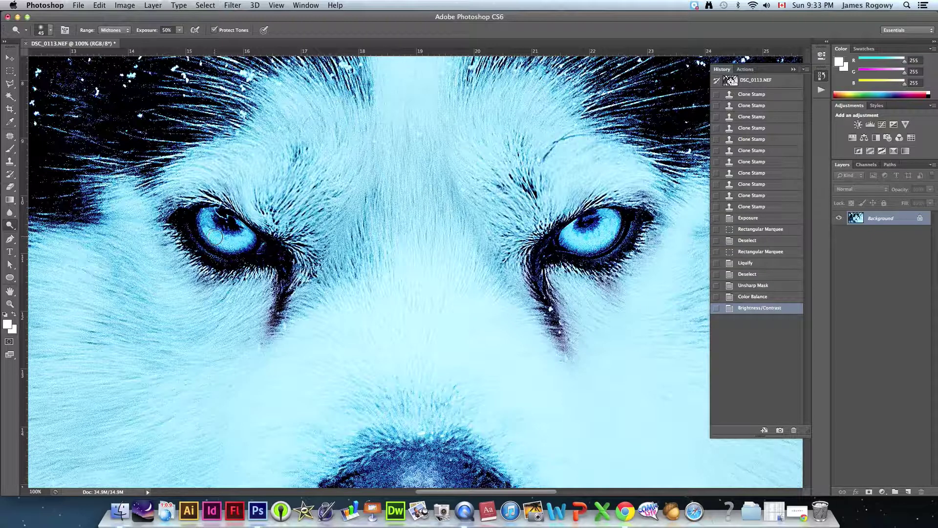
{"action": "key", "text": "bracketright"}
{"action": "key", "text": "bracketright"}
{"action": "mouse_move", "coordinate": [208, 237]}
{"action": "left_mouse_down"}
{"action": "mouse_move", "coordinate": [240, 248]}
{"action": "mouse_move", "coordinate": [230, 243]}
{"action": "mouse_move", "coordinate": [245, 240]}
{"action": "mouse_move", "coordinate": [218, 233]}
{"action": "mouse_move", "coordinate": [244, 237]}
{"action": "mouse_move", "coordinate": [212, 236]}
{"action": "mouse_move", "coordinate": [229, 242]}
{"action": "left_mouse_up"}
{"action": "mouse_move", "coordinate": [220, 233]}
{"action": "left_mouse_down"}
{"action": "mouse_move", "coordinate": [231, 244]}
{"action": "mouse_move", "coordinate": [218, 234]}
{"action": "left_mouse_up"}
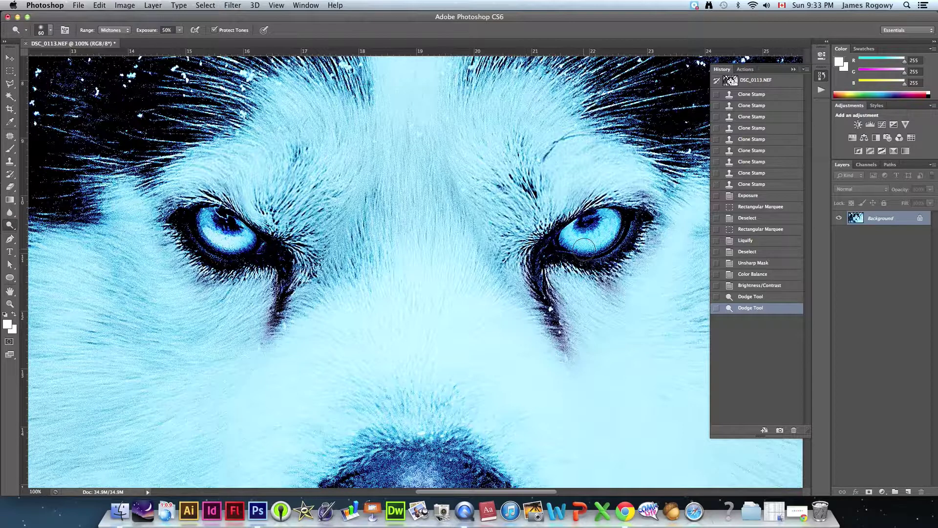
{"action": "mouse_move", "coordinate": [582, 241]}
{"action": "left_mouse_down"}
{"action": "mouse_move", "coordinate": [604, 232]}
{"action": "mouse_move", "coordinate": [585, 242]}
{"action": "left_mouse_up"}
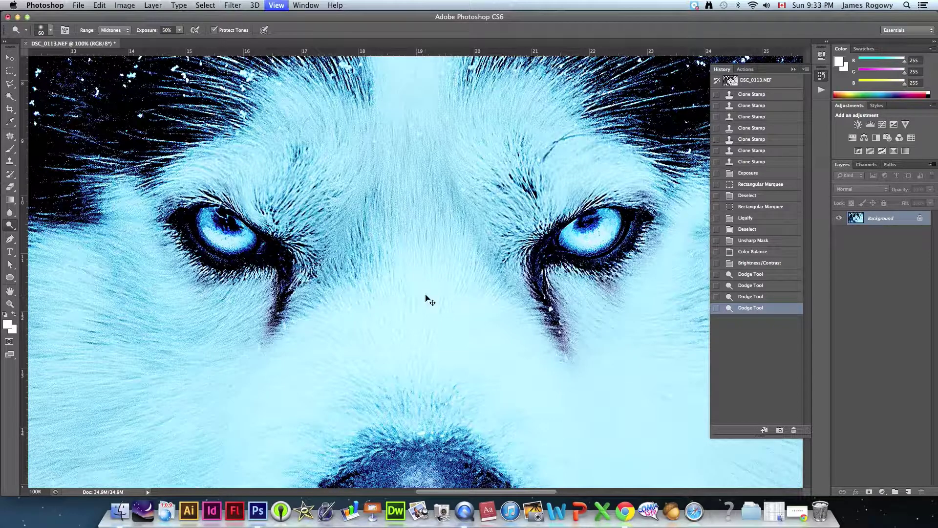
{"action": "key", "text": "super+0"}
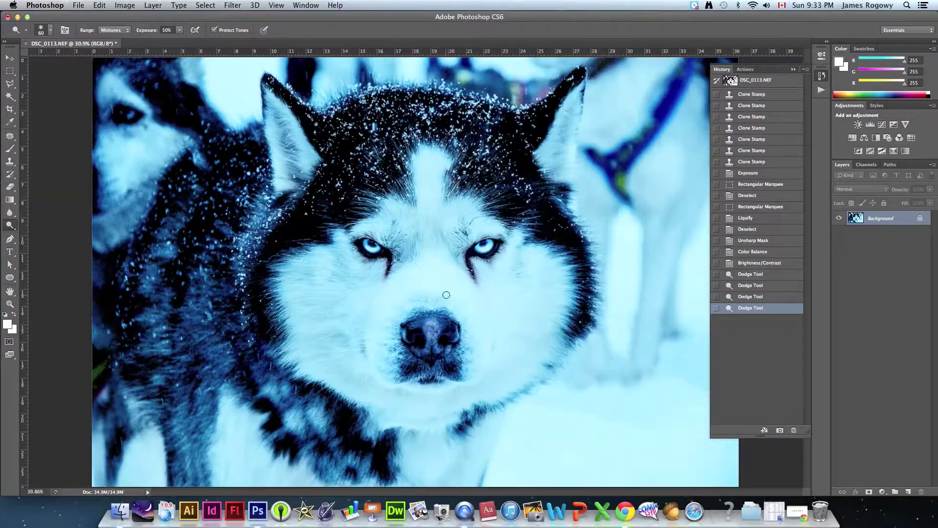
{"action": "left_click", "coordinate": [745, 264]}
{"action": "left_click", "coordinate": [750, 309]}
Dodge the iris of the eye on the image's left side once more.
{"action": "left_click", "coordinate": [10, 304]}
{"action": "left_click", "coordinate": [443, 250]}
{"action": "left_click", "coordinate": [443, 250]}
{"action": "left_click", "coordinate": [443, 251]}
{"action": "left_click", "coordinate": [447, 254]}
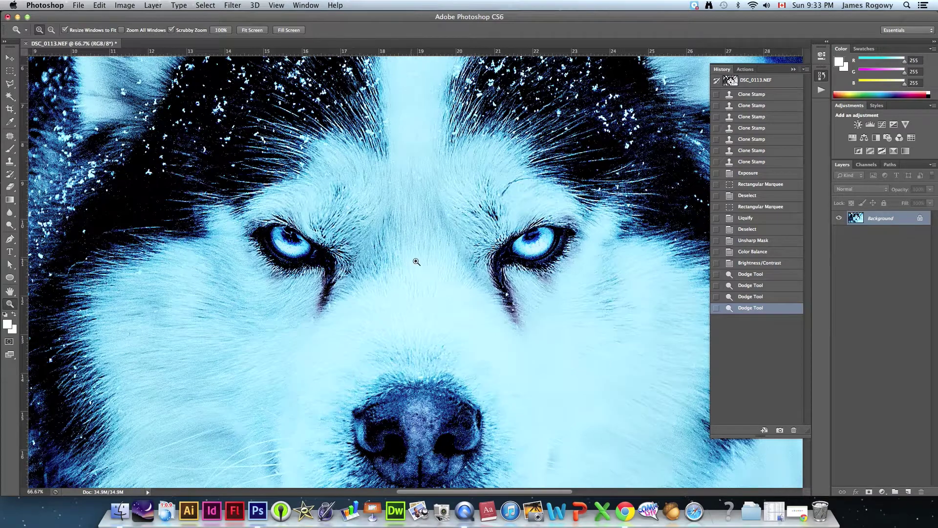
{"action": "left_click", "coordinate": [416, 262]}
{"action": "left_click", "coordinate": [9, 225]}
{"action": "mouse_move", "coordinate": [223, 227]}
{"action": "left_mouse_down"}
{"action": "mouse_move", "coordinate": [213, 247]}
{"action": "mouse_move", "coordinate": [233, 239]}
{"action": "left_mouse_up"}
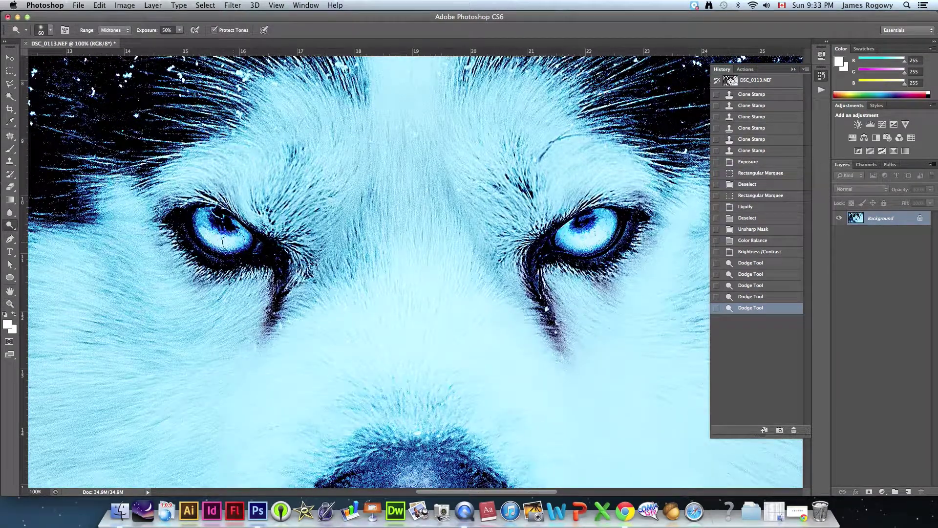
Dodge the iris of the eye on the image's right side once more and view the whole photo.
{"action": "left_click_drag", "start_coordinate": [647, 255], "coordinate": [589, 240]}
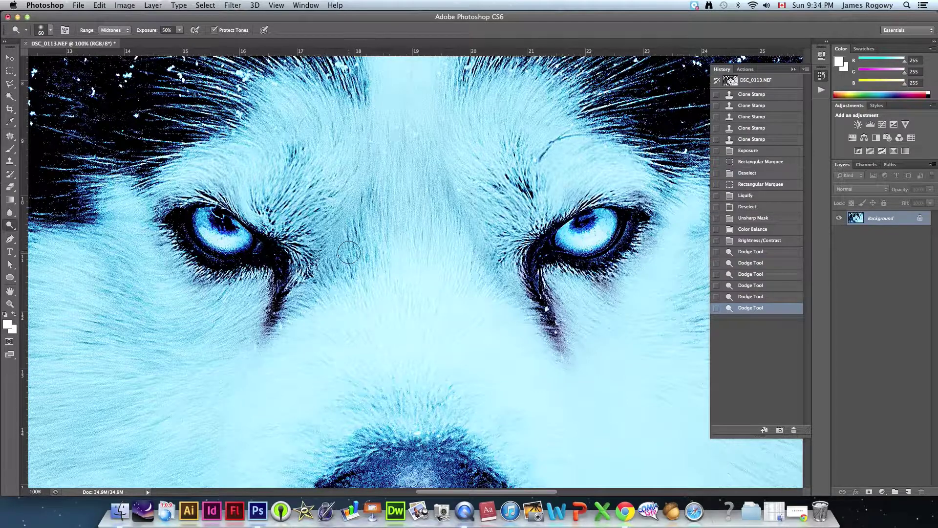
{"action": "key", "text": "super+0"}
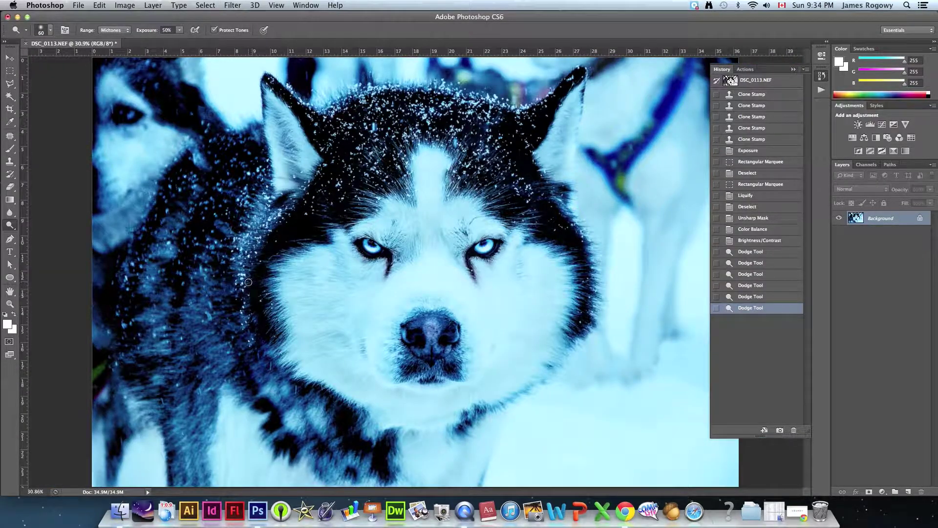
{"action": "left_click", "coordinate": [15, 303]}
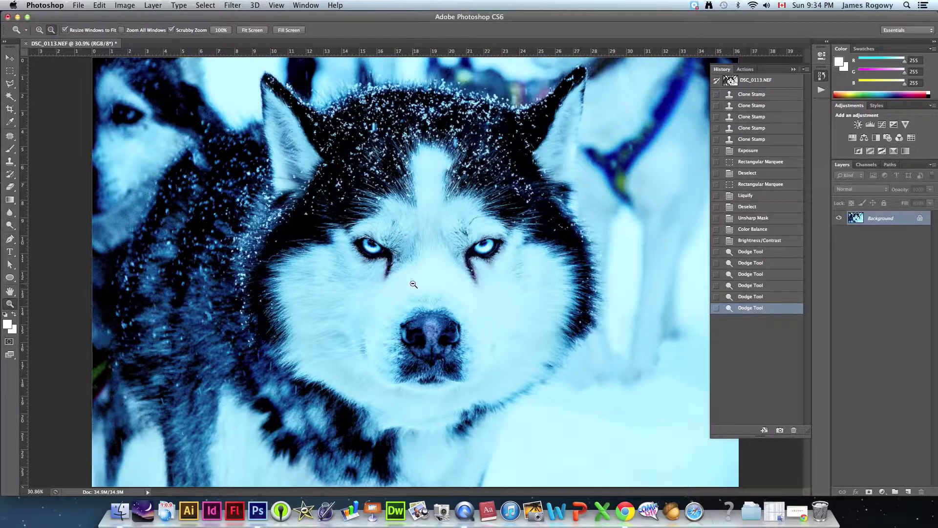
{"action": "left_click", "coordinate": [429, 282], "text": "alt"}
{"action": "left_click", "coordinate": [430, 282], "text": "alt"}
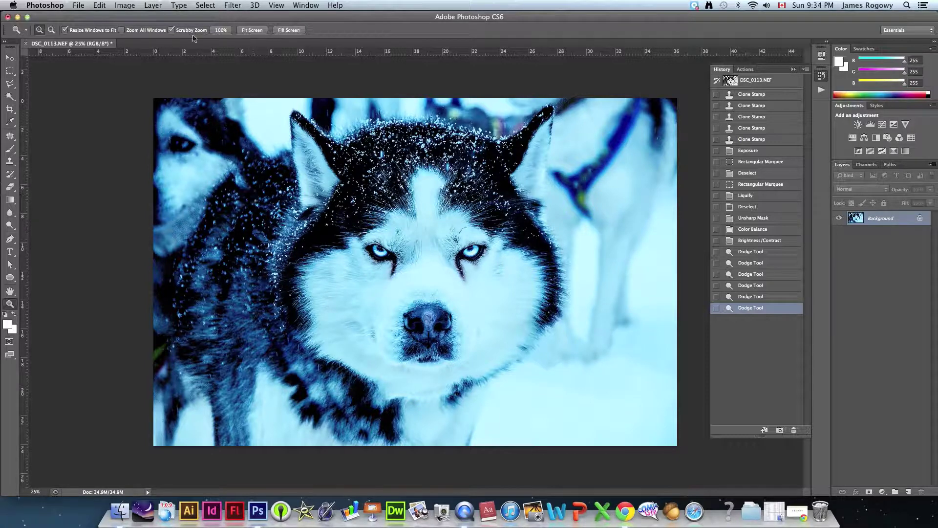
Try a Lens Blur on the whole photo with iris radius 9 and blade curvature 13.
{"action": "left_click", "coordinate": [233, 5]}
{"action": "mouse_move", "coordinate": [288, 120]}
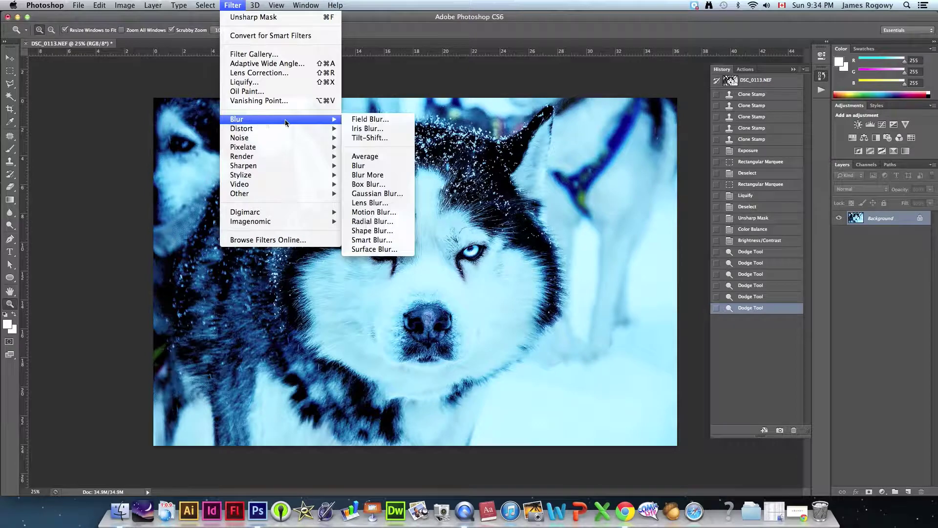
{"action": "left_click", "coordinate": [394, 207]}
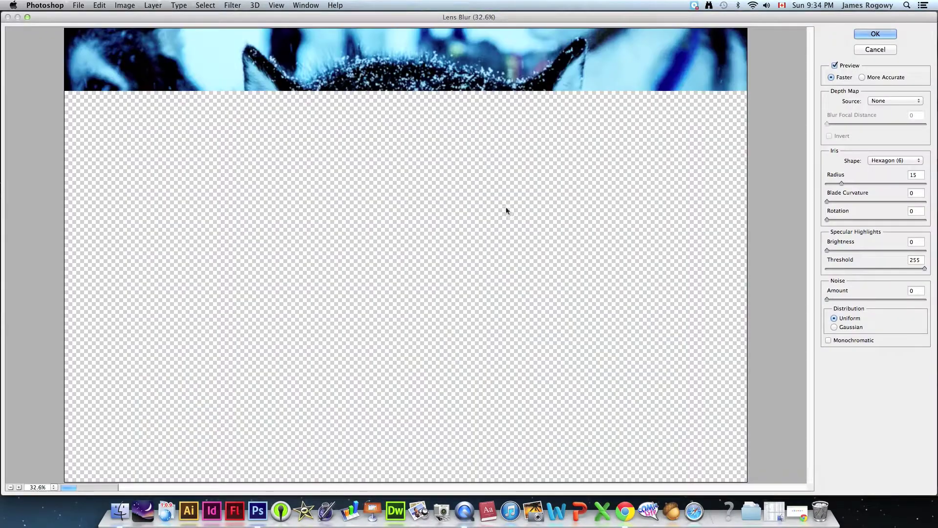
{"action": "left_click_drag", "start_coordinate": [841, 183], "coordinate": [856, 185]}
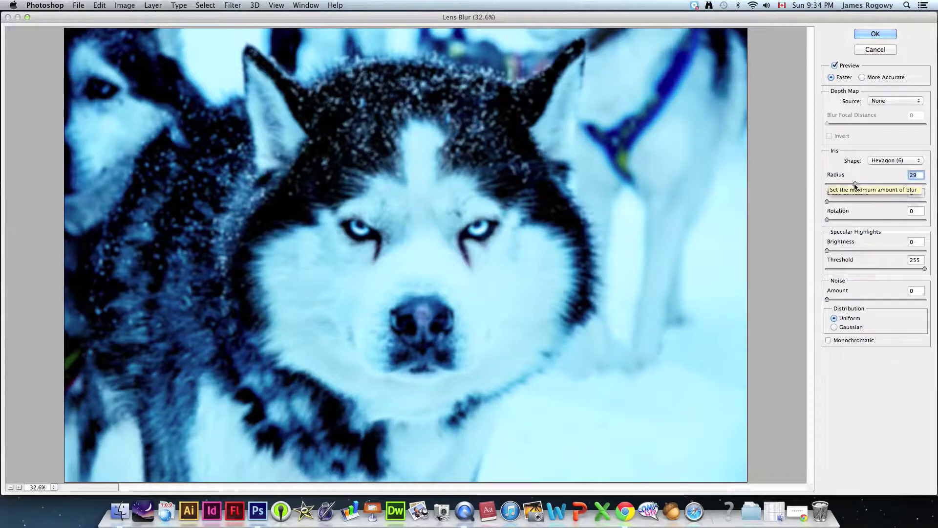
{"action": "left_click_drag", "start_coordinate": [855, 183], "coordinate": [837, 185]}
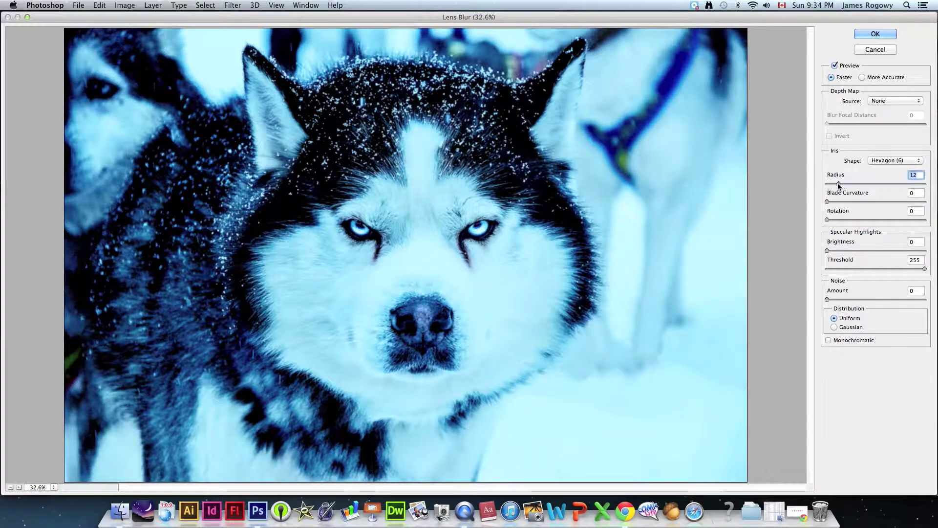
{"action": "left_click_drag", "start_coordinate": [837, 184], "coordinate": [836, 184]}
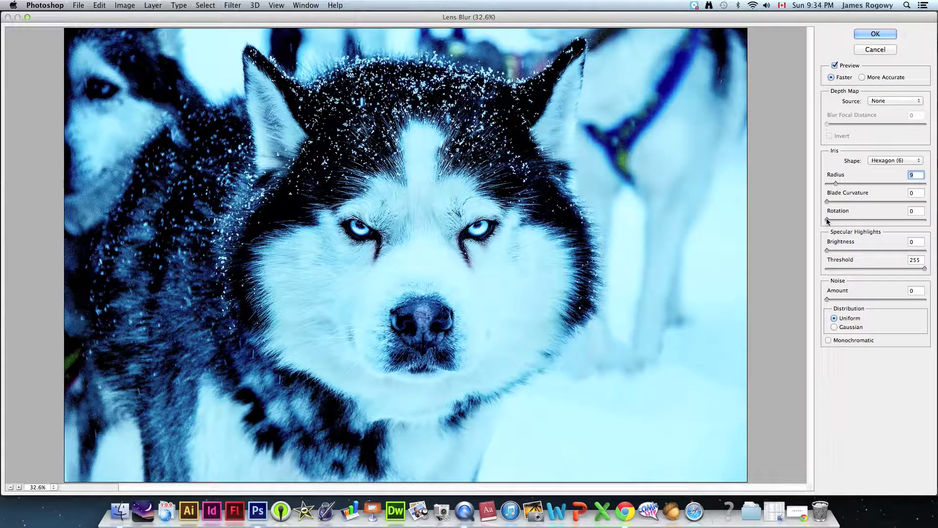
{"action": "mouse_move", "coordinate": [827, 251]}
{"action": "left_mouse_down"}
{"action": "mouse_move", "coordinate": [839, 251]}
{"action": "mouse_move", "coordinate": [822, 254]}
{"action": "left_mouse_up"}
{"action": "left_click_drag", "start_coordinate": [925, 269], "coordinate": [931, 270]}
{"action": "left_click_drag", "start_coordinate": [827, 201], "coordinate": [840, 202]}
{"action": "left_click_drag", "start_coordinate": [835, 184], "coordinate": [837, 184]}
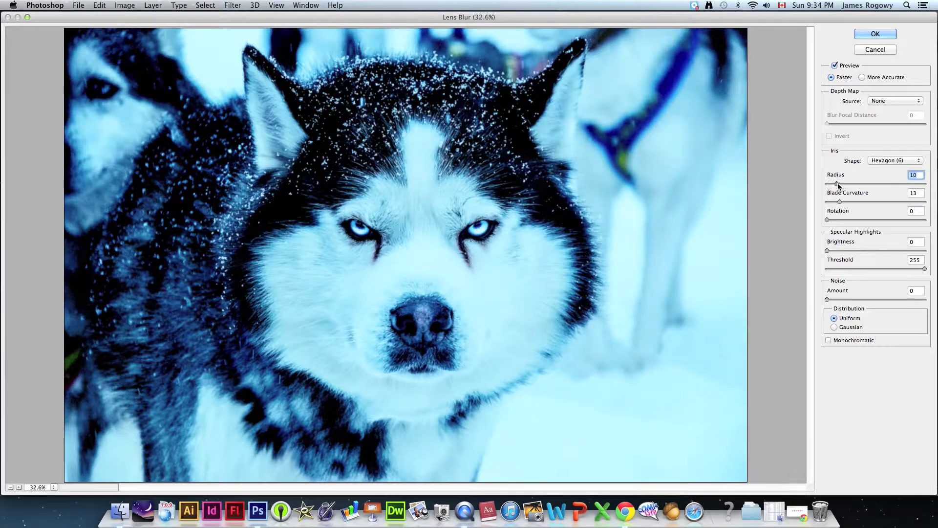
{"action": "left_click_drag", "start_coordinate": [838, 185], "coordinate": [838, 186]}
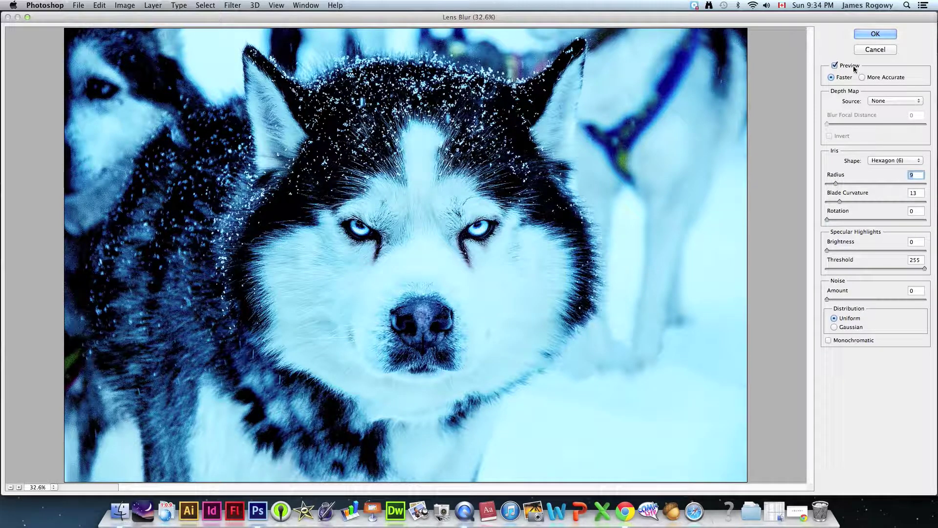
{"action": "left_click", "coordinate": [866, 34]}
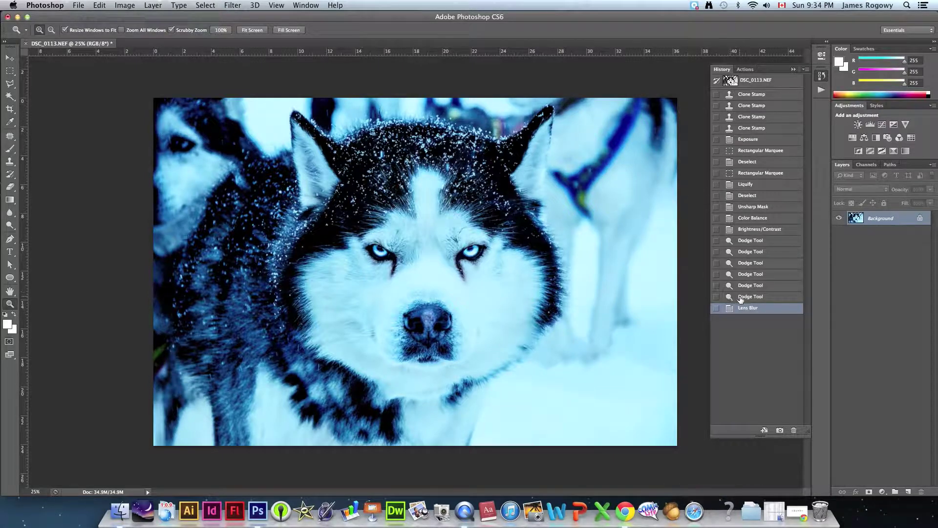
Compare the Lens Blur result with the preceding Dodge Tool history state, examining the face and eyes close up and at full view.
{"action": "left_click", "coordinate": [742, 297]}
{"action": "left_click", "coordinate": [745, 309]}
{"action": "left_click", "coordinate": [431, 276]}
{"action": "left_click", "coordinate": [440, 275]}
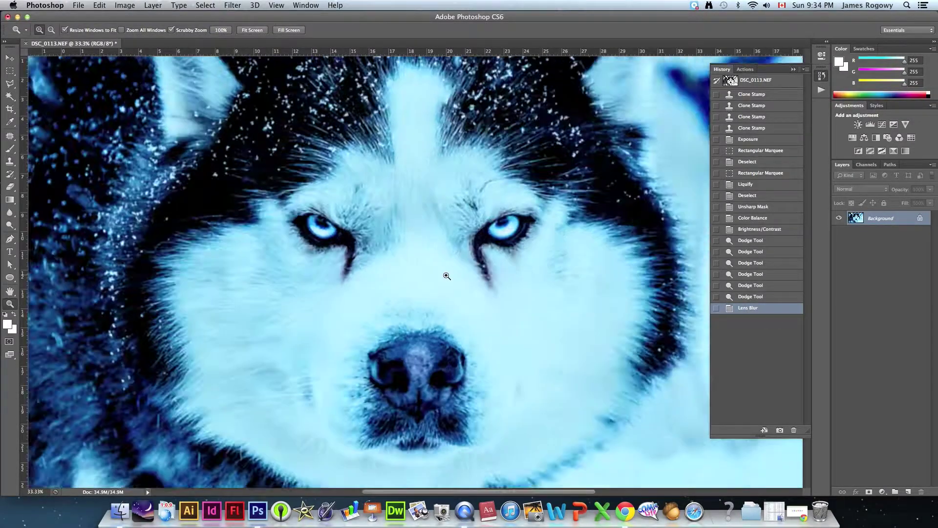
{"action": "left_click", "coordinate": [447, 276]}
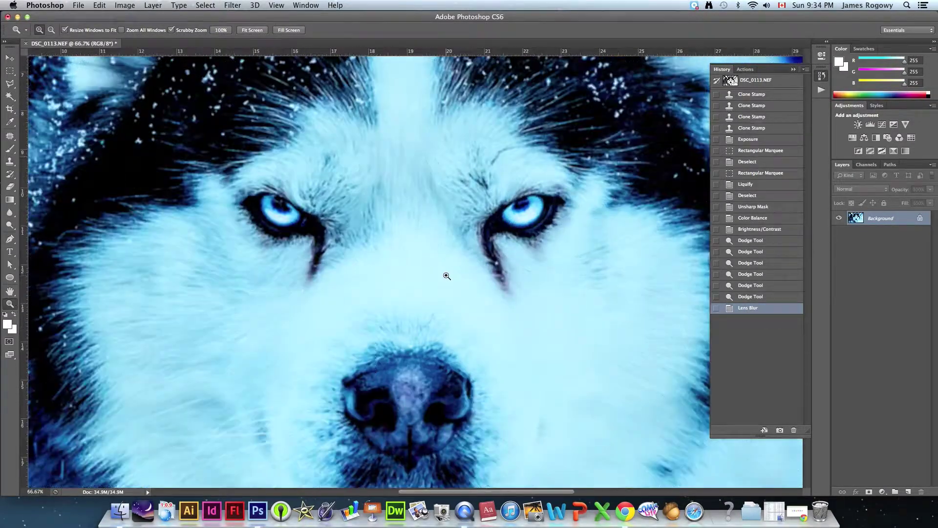
{"action": "left_click", "coordinate": [755, 298]}
{"action": "left_click", "coordinate": [752, 309]}
{"action": "left_click", "coordinate": [466, 262], "text": "alt"}
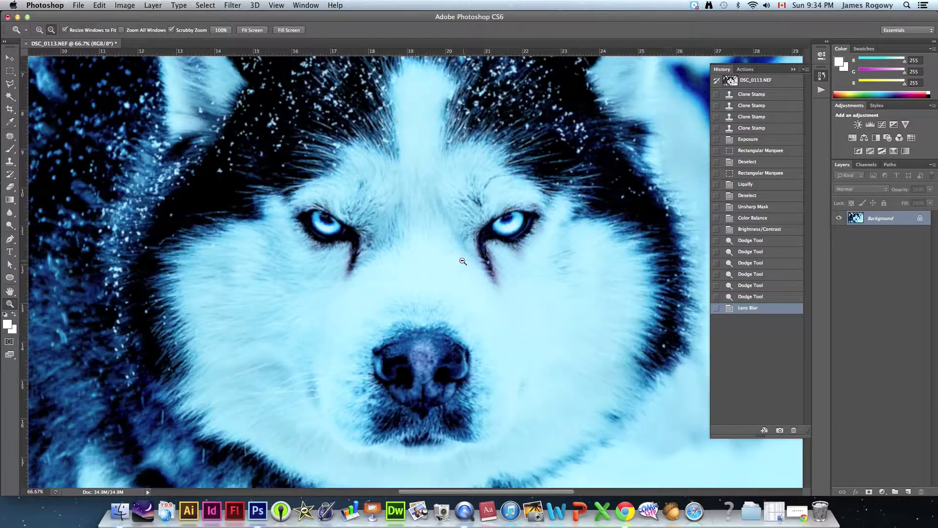
{"action": "left_click", "coordinate": [464, 262], "text": "alt"}
{"action": "left_click", "coordinate": [456, 261], "text": "alt"}
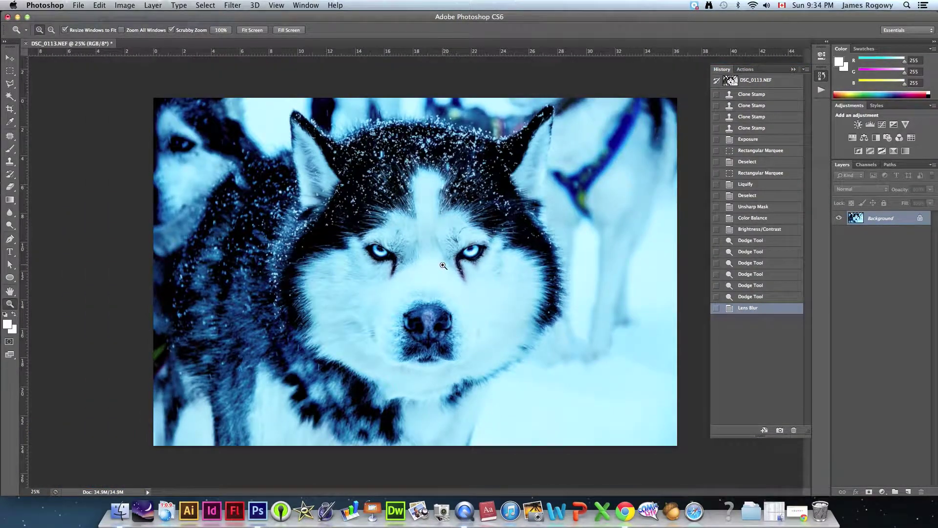
{"action": "left_click", "coordinate": [444, 266]}
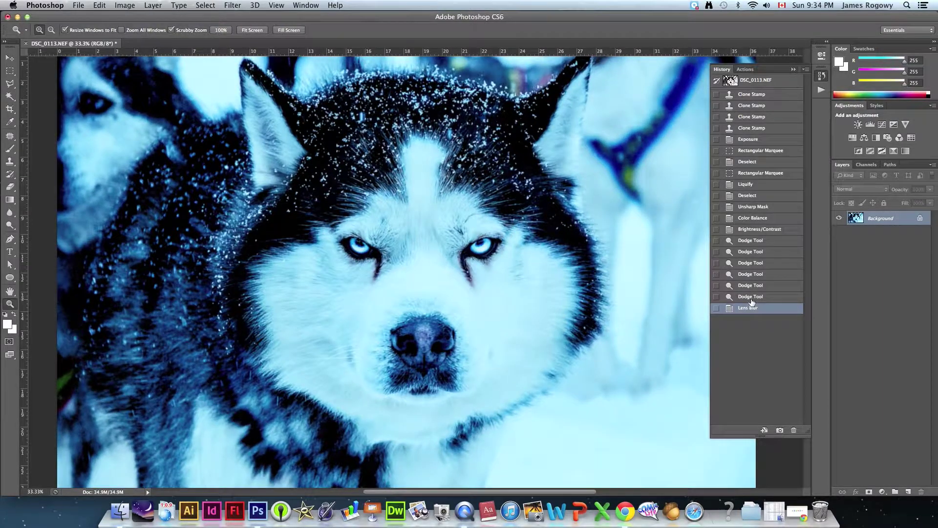
Discard the Lens Blur by returning to the last Dodge Tool history state.
{"action": "left_click", "coordinate": [750, 297]}
{"action": "left_click", "coordinate": [428, 269], "text": "alt"}
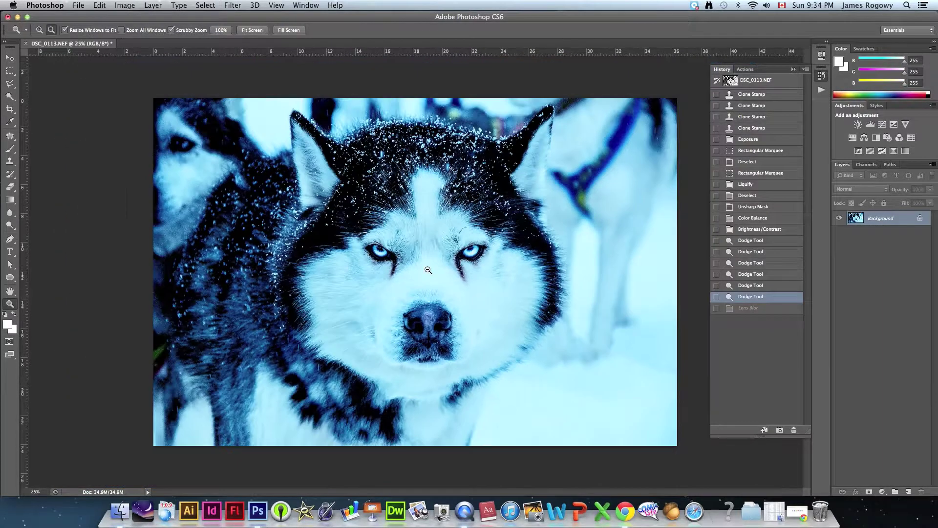
{"action": "left_click", "coordinate": [429, 270], "text": "alt"}
{"action": "left_click", "coordinate": [429, 270]}
On a new layer, select a full-width rectangular strip along the photo's top edge and fill it with black in Normal mode at 100% opacity.
{"action": "left_click", "coordinate": [908, 491]}
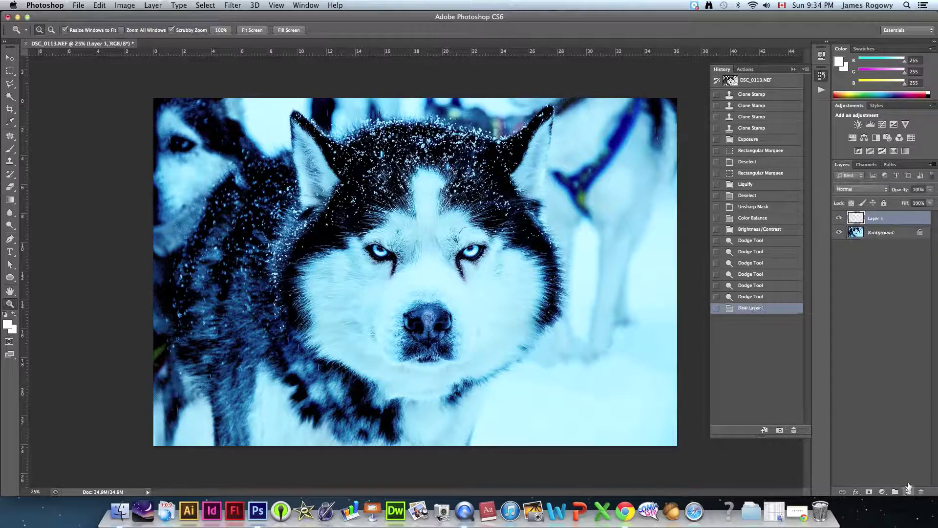
{"action": "left_click", "coordinate": [11, 71]}
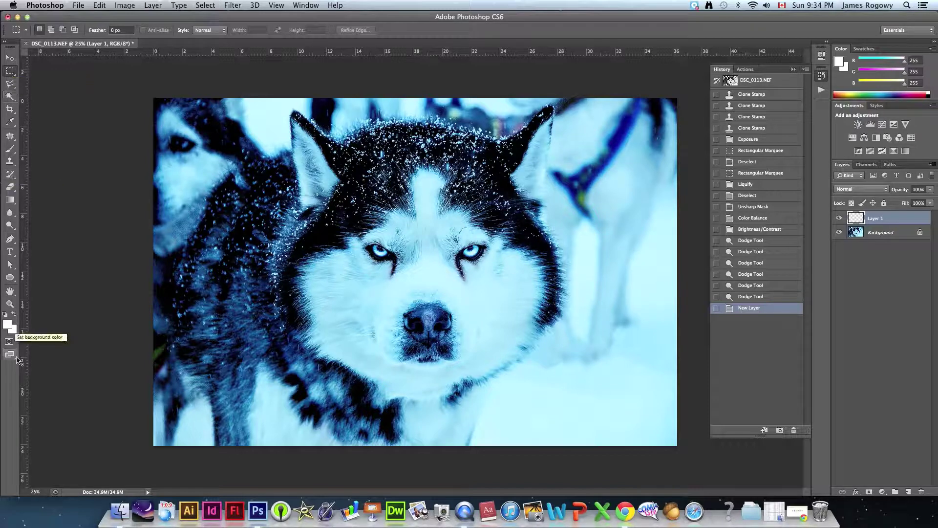
{"action": "left_click", "coordinate": [5, 315]}
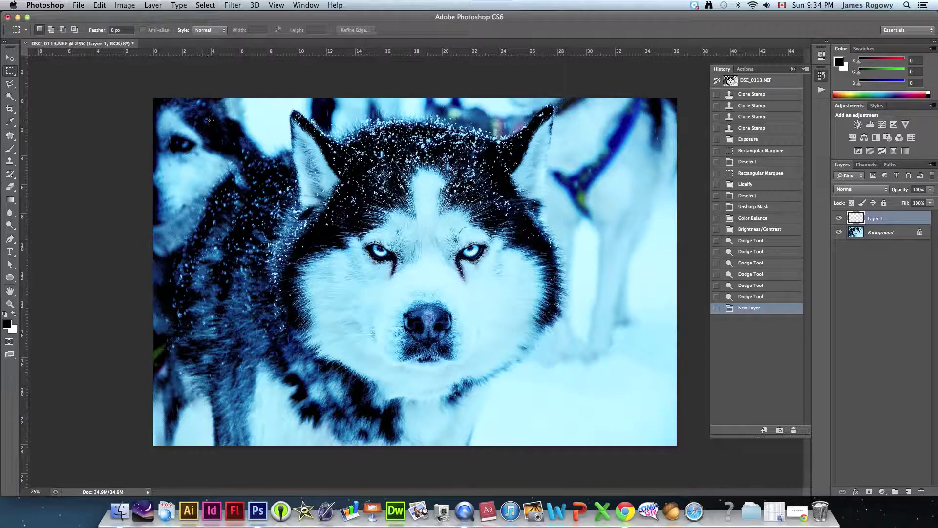
{"action": "left_click_drag", "start_coordinate": [126, 87], "coordinate": [702, 144]}
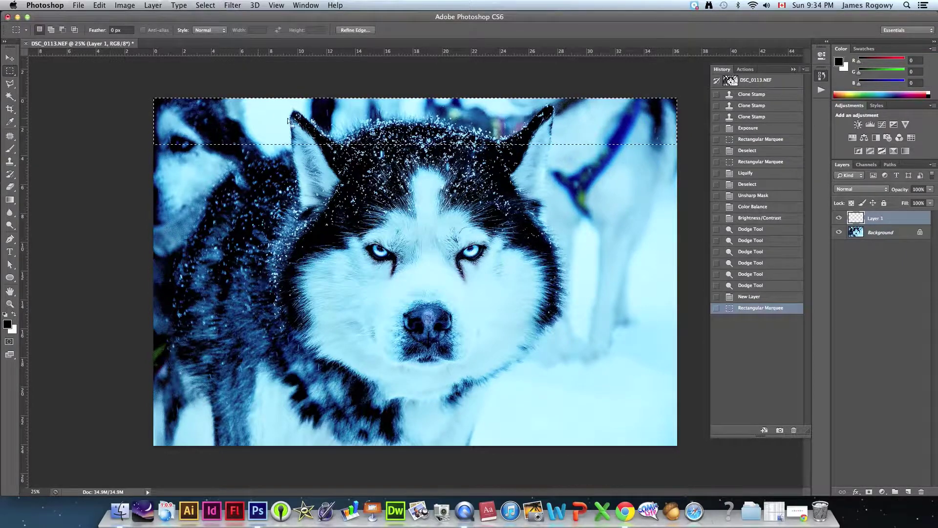
{"action": "left_click", "coordinate": [99, 5]}
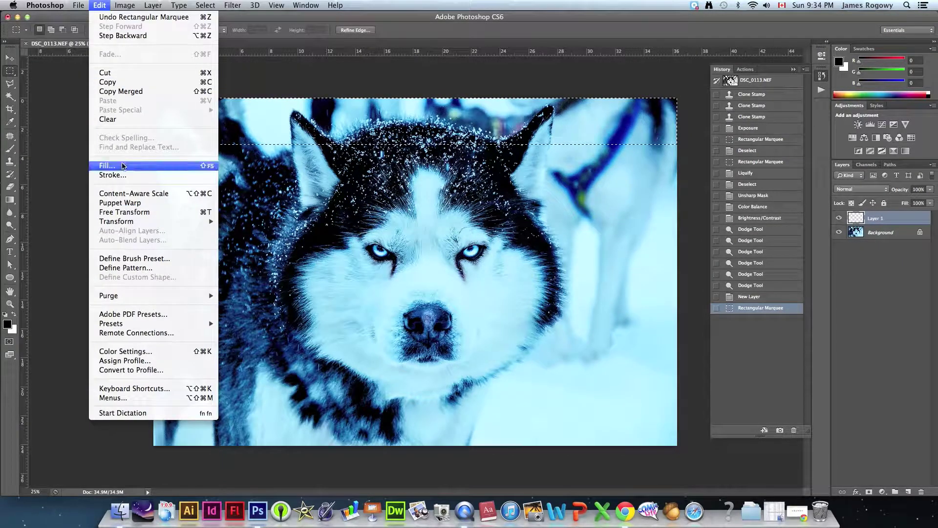
{"action": "left_click", "coordinate": [178, 167]}
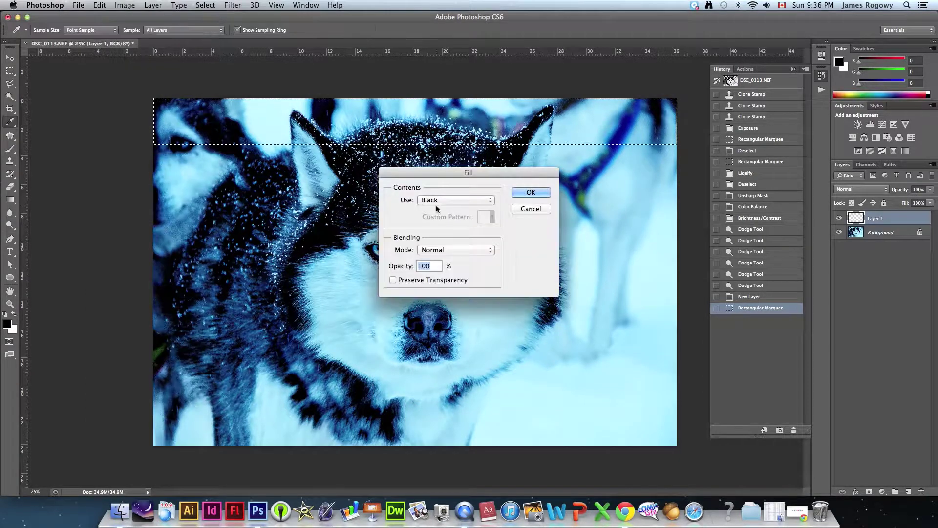
{"action": "left_click", "coordinate": [527, 192]}
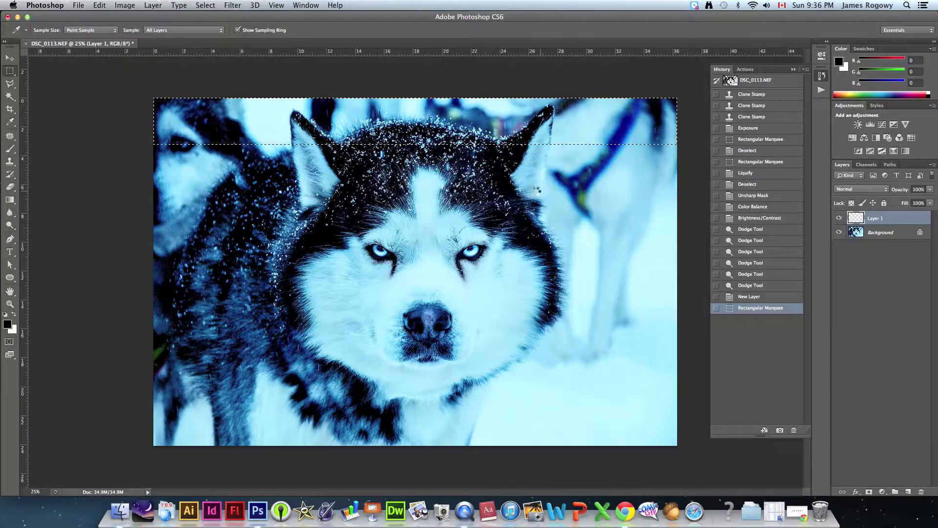
Duplicate the black bar to the photo's bottom edge and deselect it.
{"action": "key", "text": "v"}
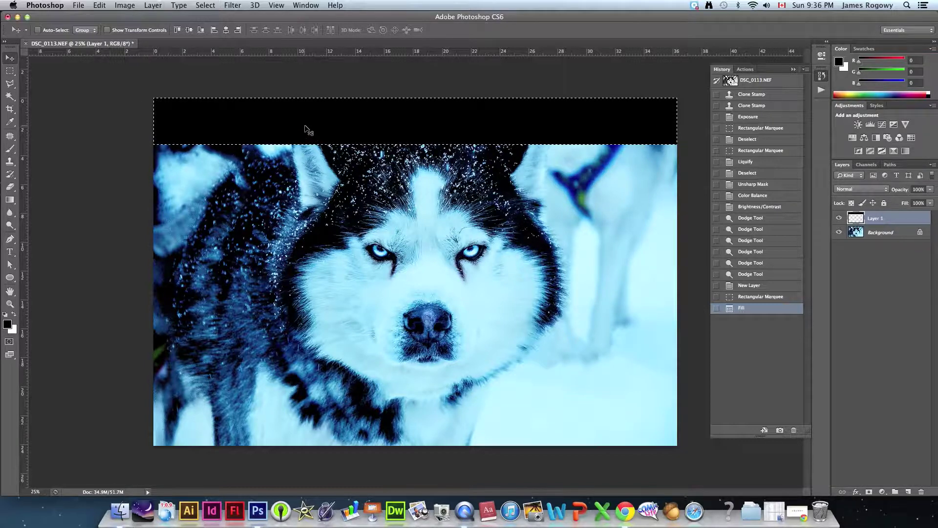
{"action": "left_click_drag", "start_coordinate": [310, 123], "coordinate": [319, 421]}
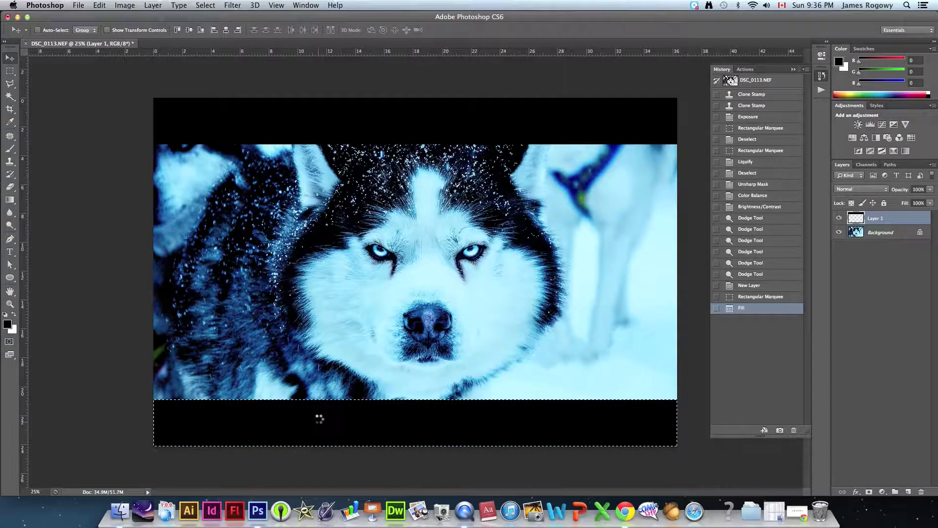
{"action": "key", "text": "super+d"}
{"action": "key", "text": "ctrl+super+Escape"}
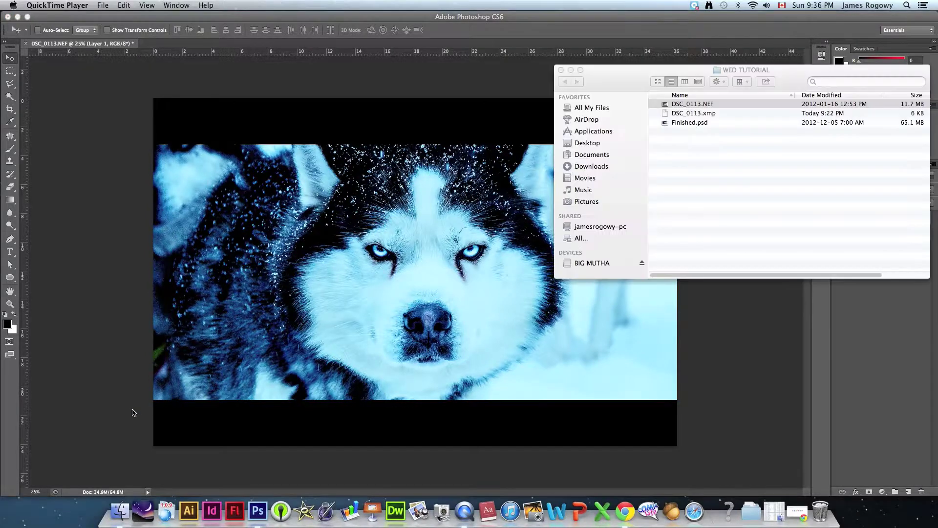
{"action": "left_click", "coordinate": [132, 356]}
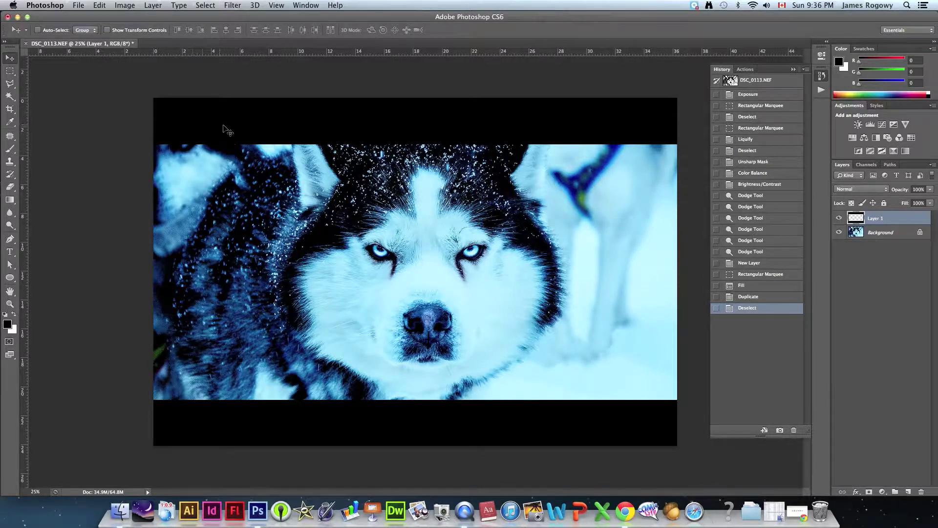
{"action": "left_click", "coordinate": [125, 6]}
{"action": "mouse_move", "coordinate": [162, 35]}
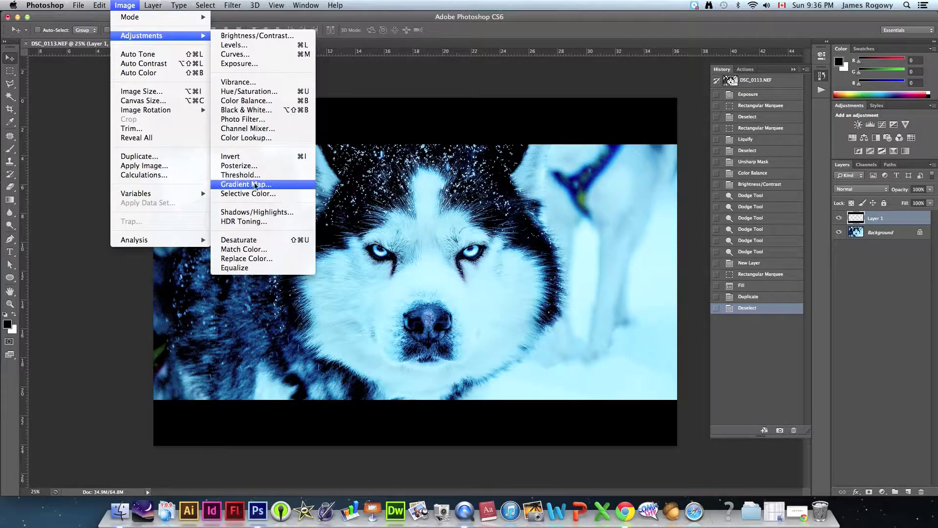
{"action": "left_click", "coordinate": [248, 194]}
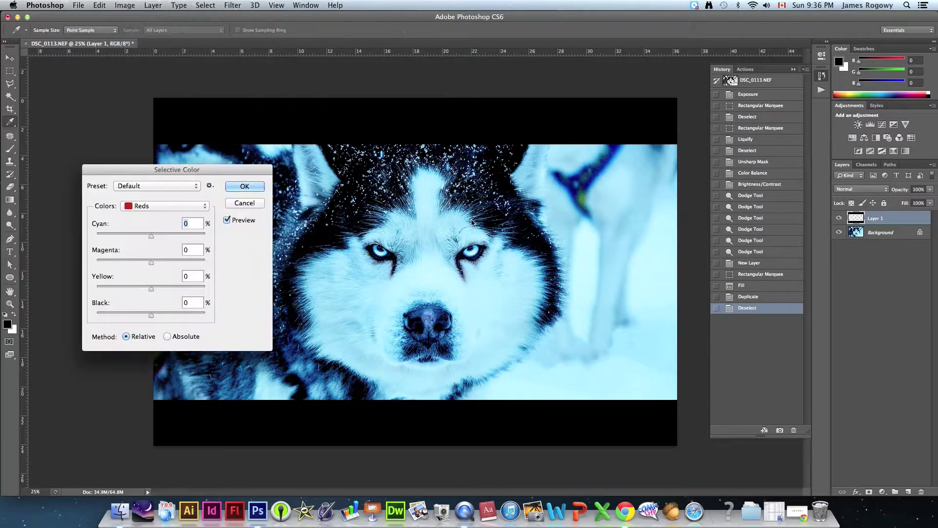
{"action": "left_click", "coordinate": [158, 211]}
{"action": "left_click", "coordinate": [143, 235]}
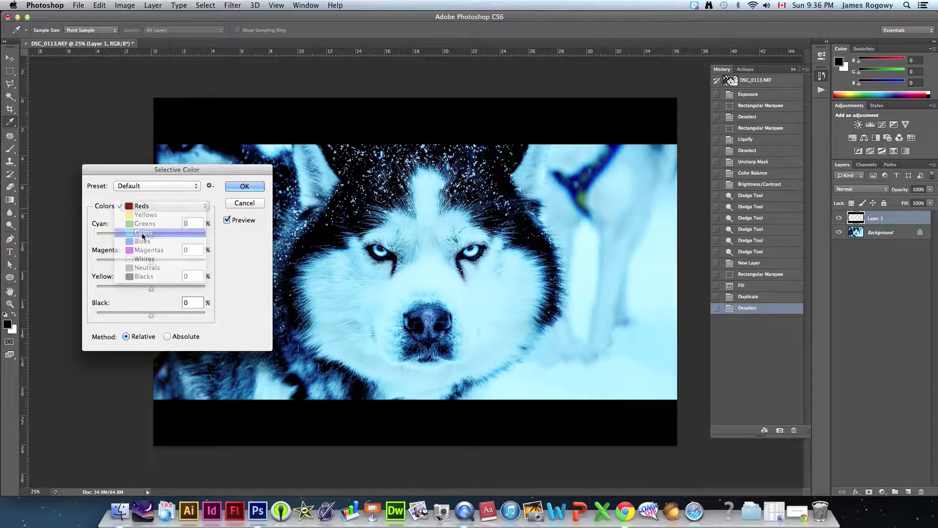
{"action": "left_click_drag", "start_coordinate": [151, 236], "coordinate": [130, 237]}
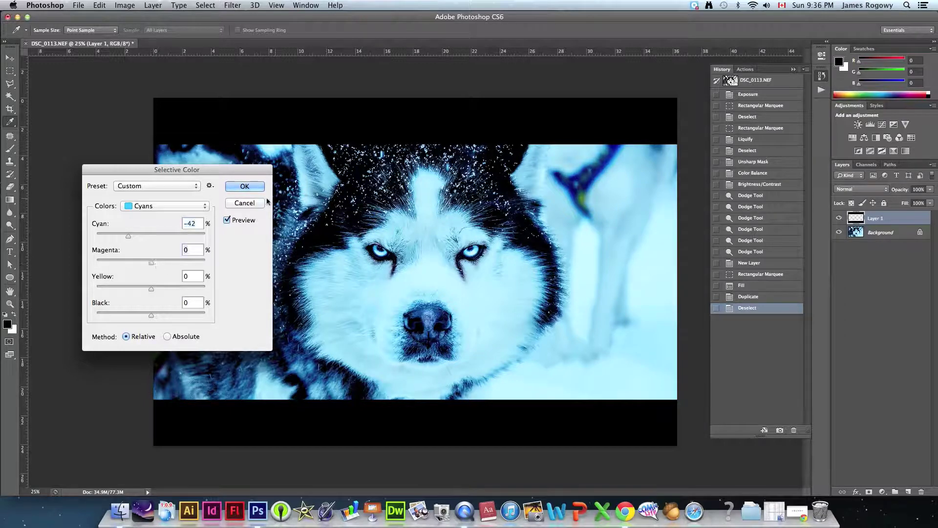
{"action": "key", "text": "Return"}
Apply Selective Color to the Background layer, setting the Cyans to Cyan -37%, Magenta +11% and Yellow -19% with the Relative method.
{"action": "left_click", "coordinate": [878, 233]}
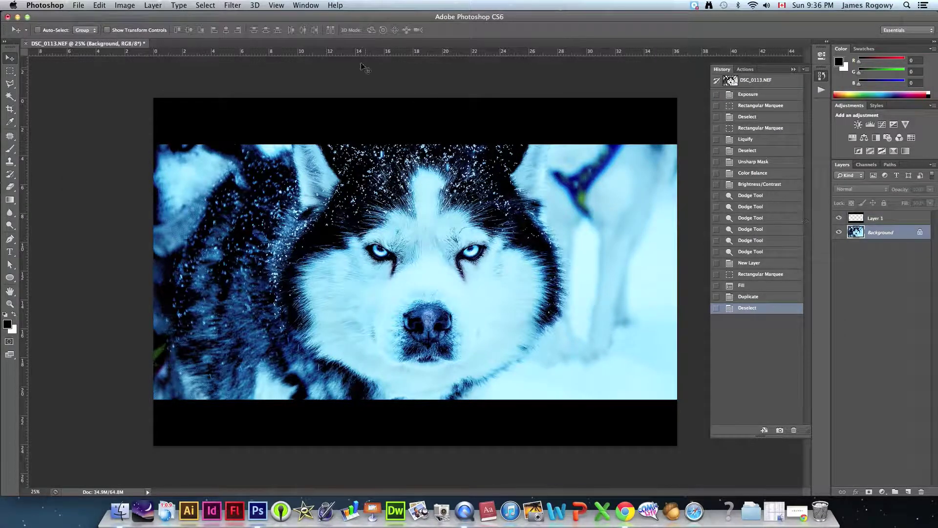
{"action": "left_click", "coordinate": [153, 5]}
{"action": "mouse_move", "coordinate": [141, 35]}
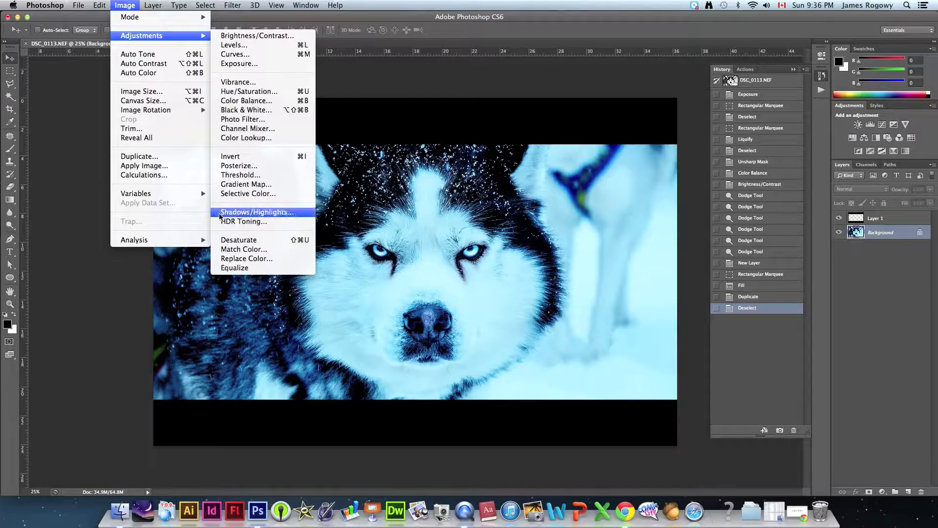
{"action": "left_click", "coordinate": [231, 194]}
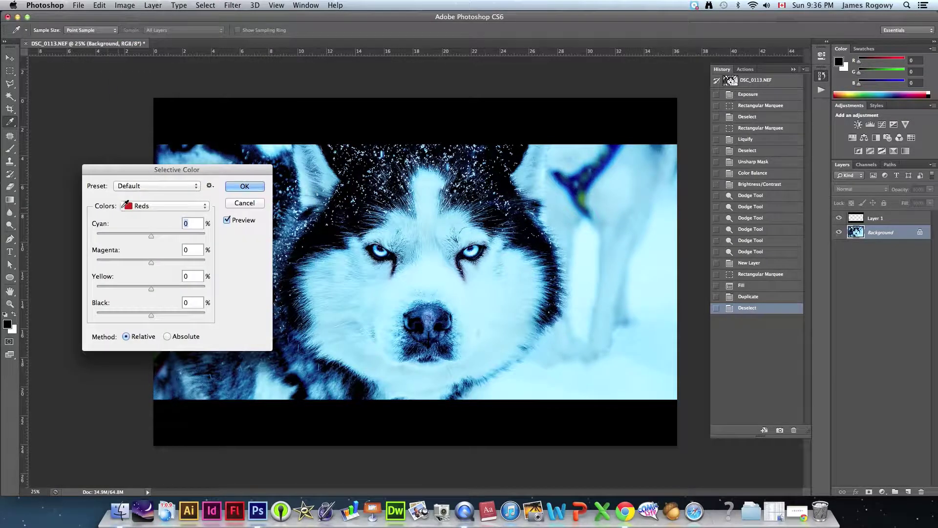
{"action": "left_click", "coordinate": [141, 210]}
{"action": "left_click", "coordinate": [144, 233]}
{"action": "left_click_drag", "start_coordinate": [150, 239], "coordinate": [140, 290]}
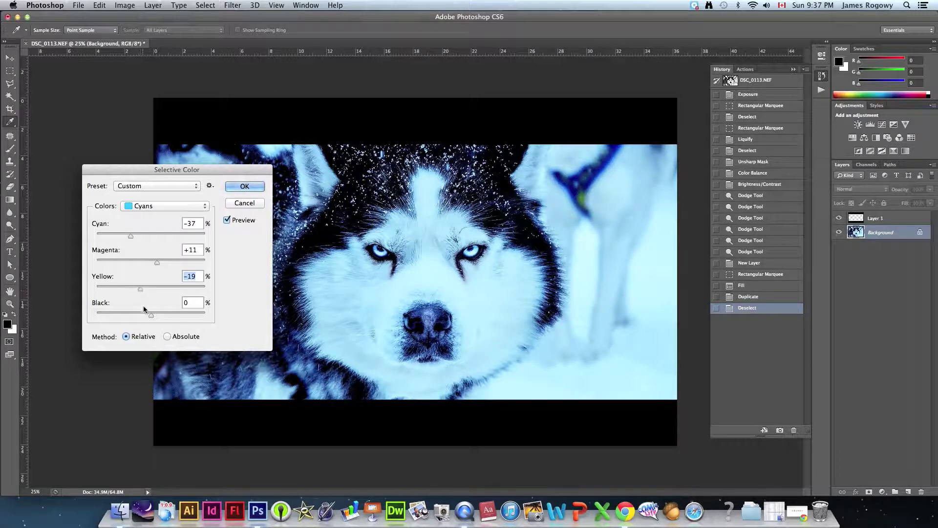
{"action": "left_click", "coordinate": [151, 316]}
{"action": "left_click", "coordinate": [130, 236]}
{"action": "left_click", "coordinate": [239, 189]}
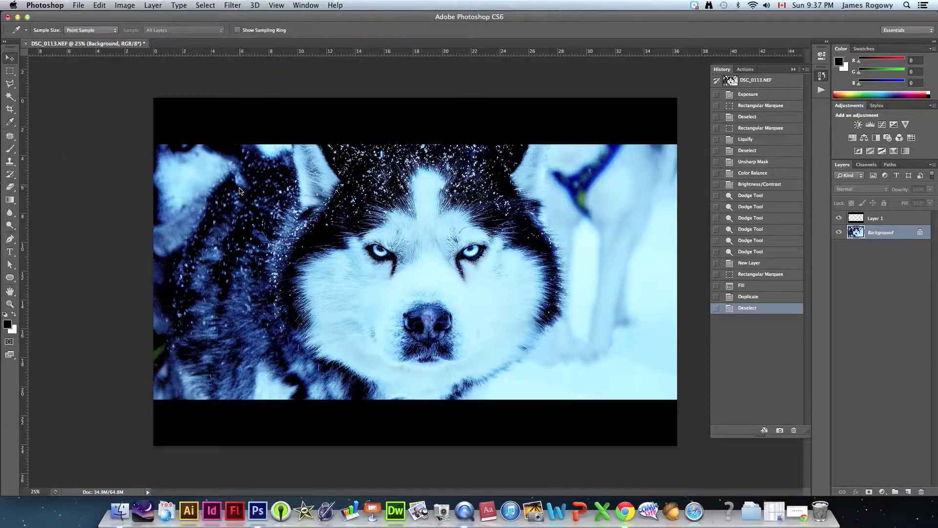
{"action": "left_click", "coordinate": [752, 311]}
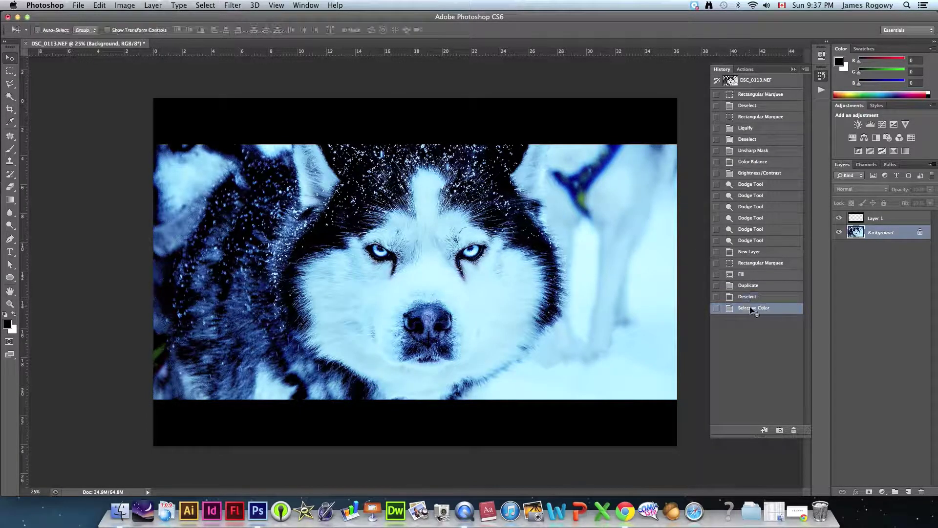
{"action": "left_click", "coordinate": [747, 309]}
Try the cooling photo filters on the Background layer and apply Cooling Filter (80) with slightly raised density and luminosity preserved.
{"action": "left_click", "coordinate": [125, 5]}
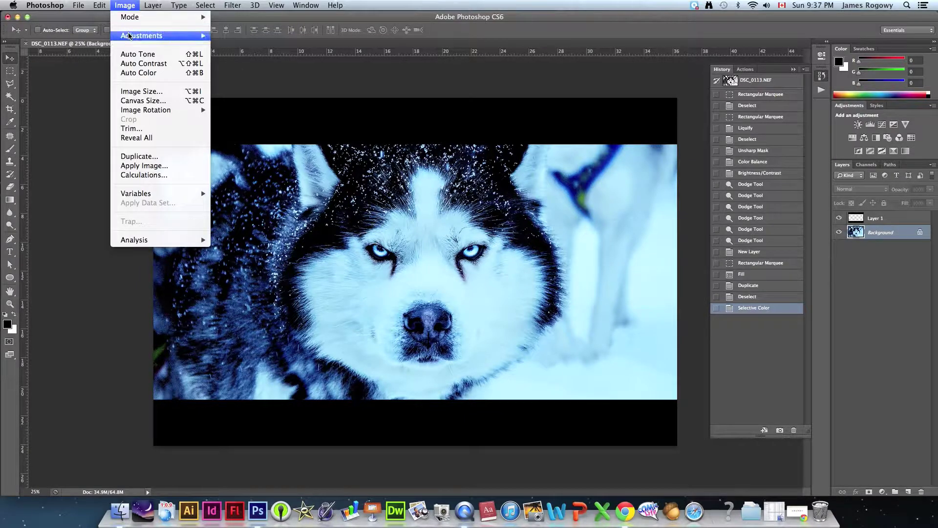
{"action": "mouse_move", "coordinate": [147, 35]}
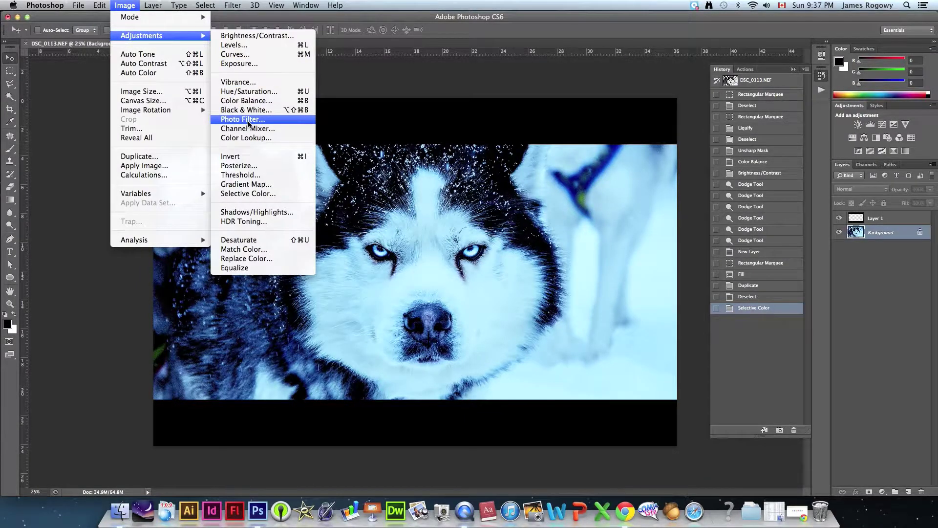
{"action": "left_click", "coordinate": [248, 125]}
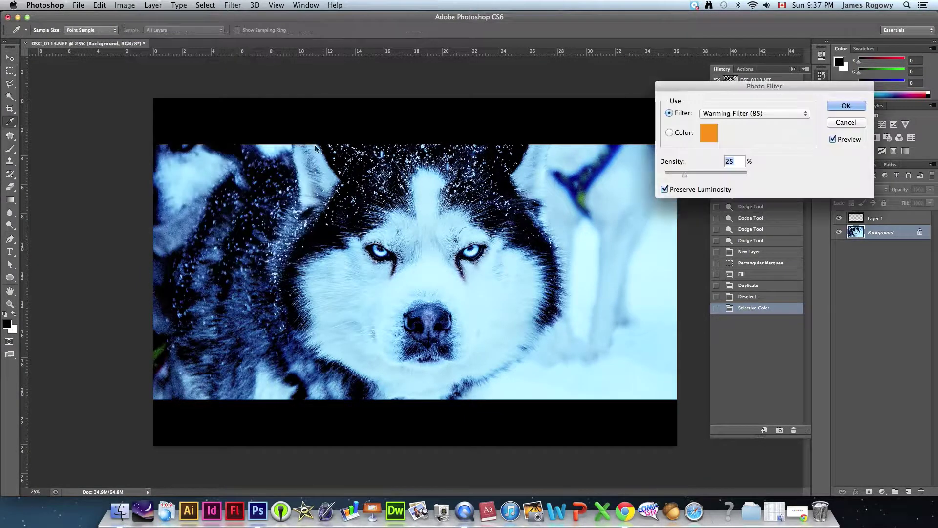
{"action": "left_click", "coordinate": [801, 119]}
{"action": "left_click", "coordinate": [730, 143]}
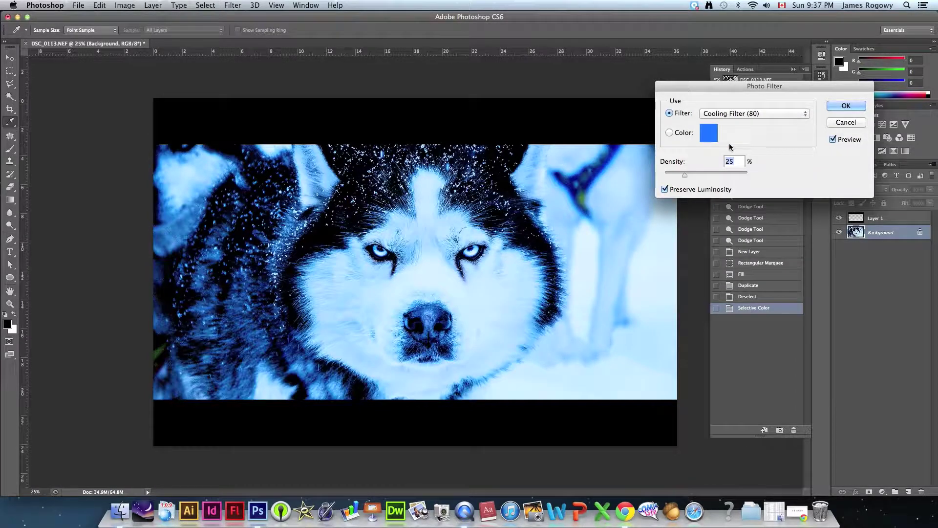
{"action": "left_click", "coordinate": [763, 112]}
{"action": "left_click", "coordinate": [752, 125]}
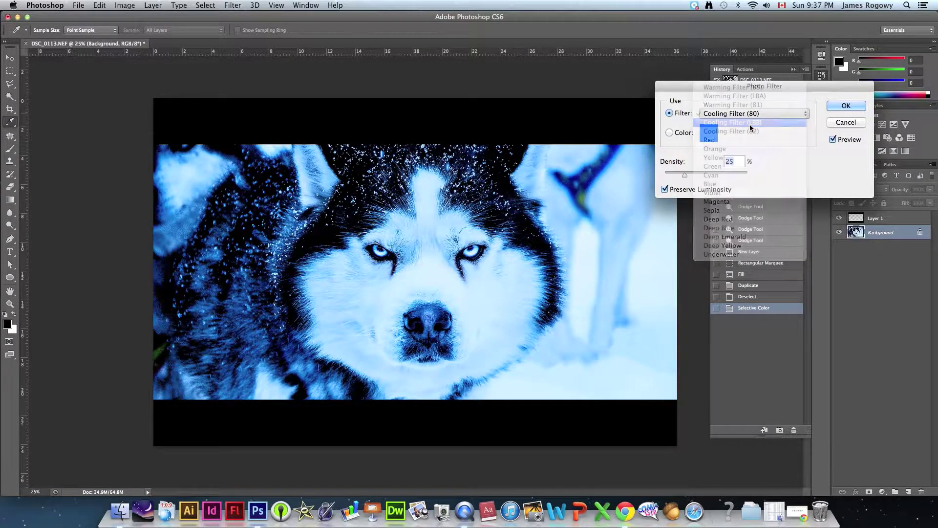
{"action": "left_click", "coordinate": [746, 111]}
{"action": "left_click", "coordinate": [742, 121]}
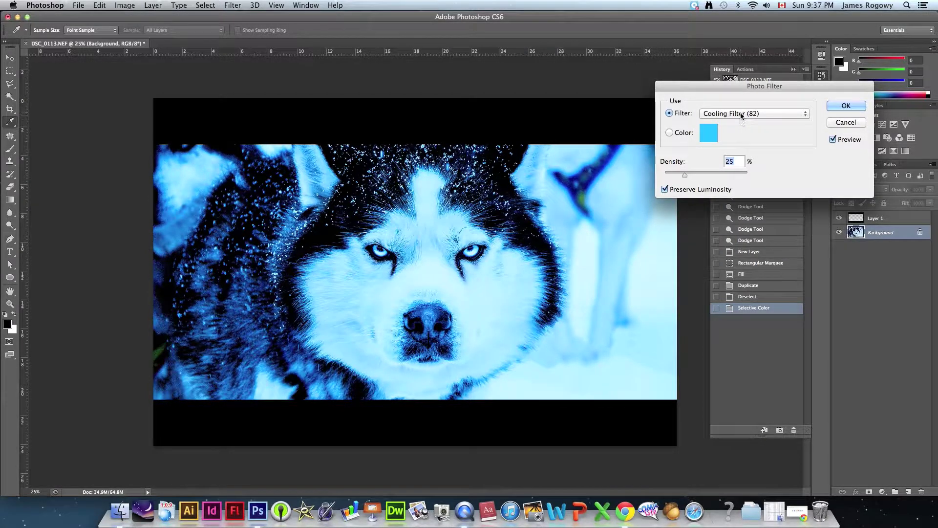
{"action": "left_click", "coordinate": [743, 116]}
{"action": "left_click", "coordinate": [736, 96]}
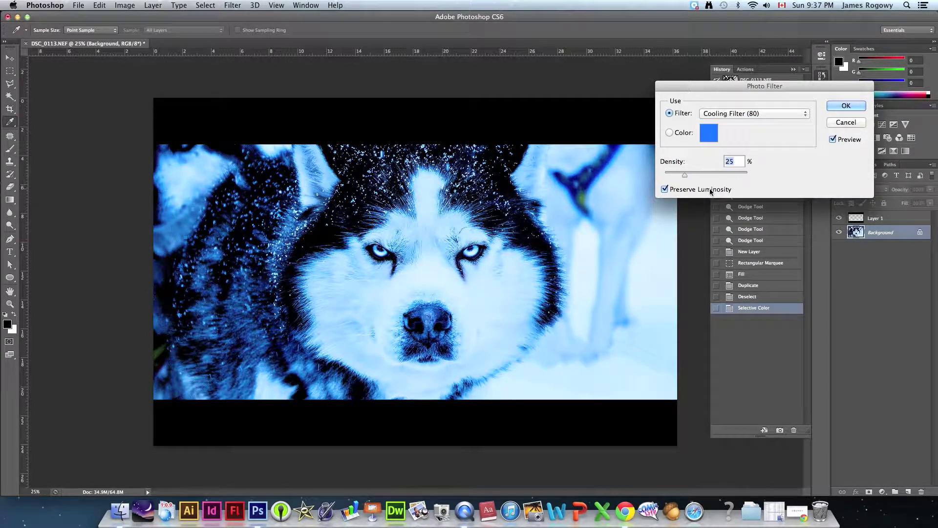
{"action": "mouse_move", "coordinate": [685, 174]}
{"action": "left_mouse_down"}
{"action": "mouse_move", "coordinate": [709, 174]}
{"action": "mouse_move", "coordinate": [672, 175]}
{"action": "mouse_move", "coordinate": [688, 175]}
{"action": "left_mouse_up"}
{"action": "key", "text": "Return"}
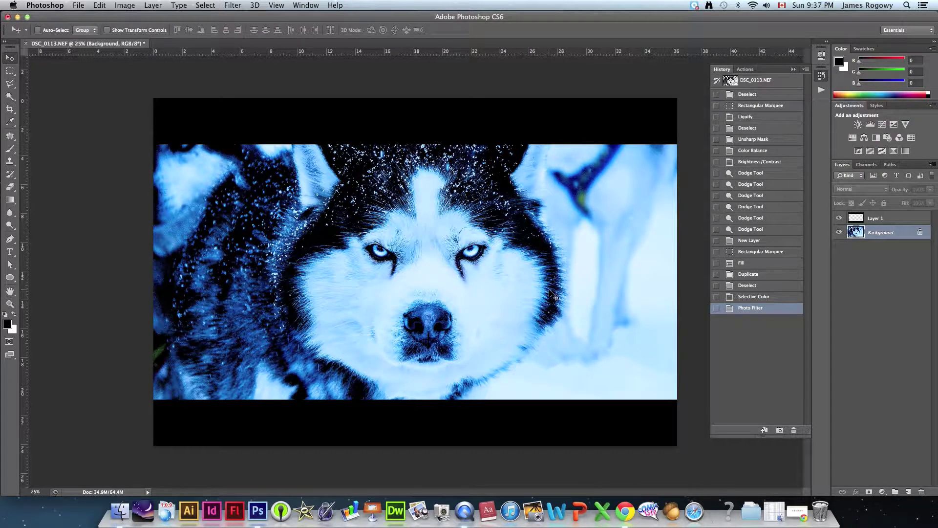
Compare the Photo Filter result with the history state before the color adjustments and with the original photo, ending on the Photo Filter state.
{"action": "left_click", "coordinate": [758, 298]}
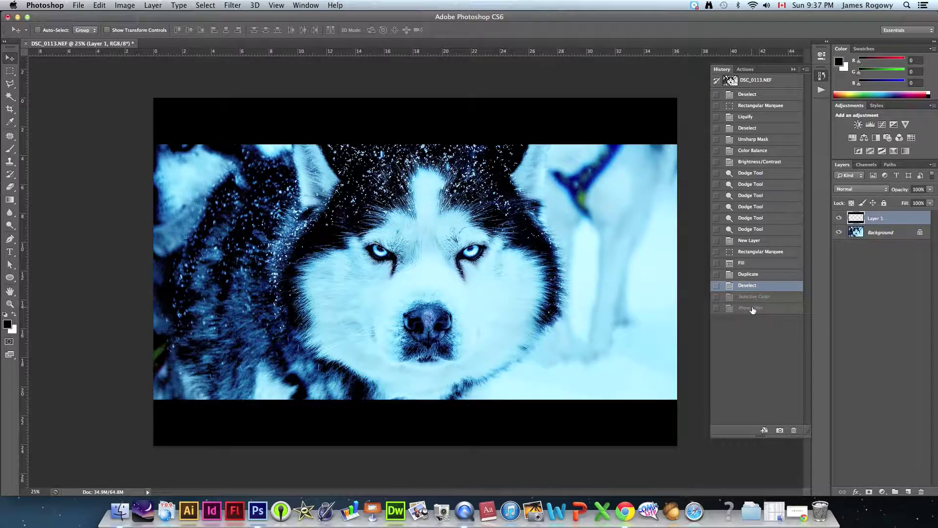
{"action": "left_click", "coordinate": [751, 308]}
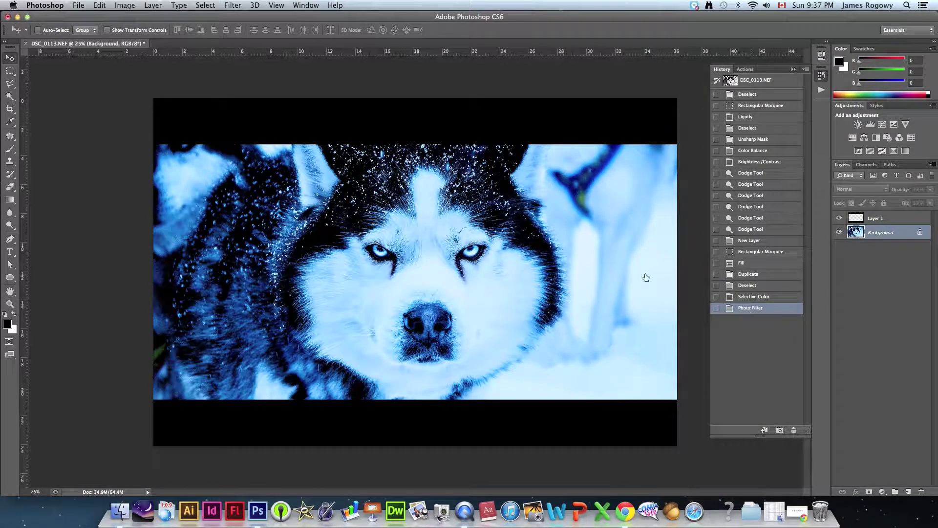
{"action": "left_click", "coordinate": [9, 303]}
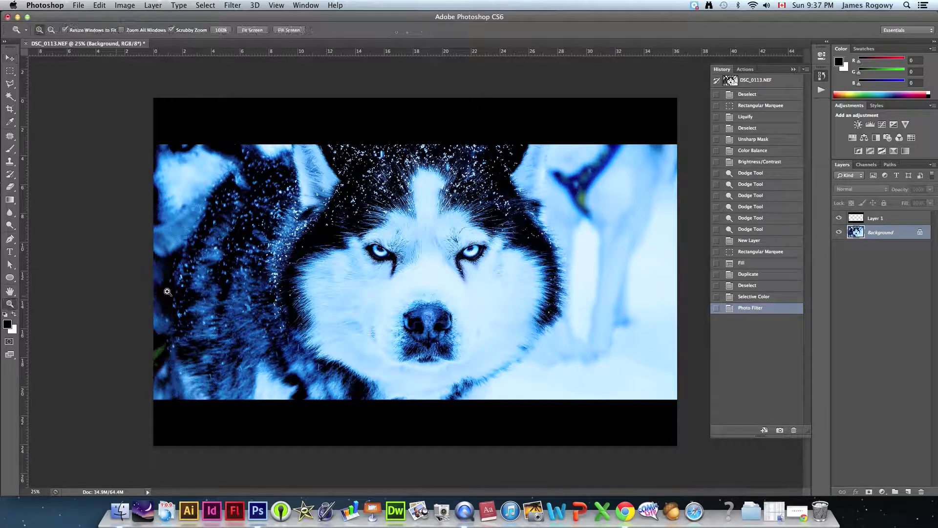
{"action": "left_click", "coordinate": [411, 258]}
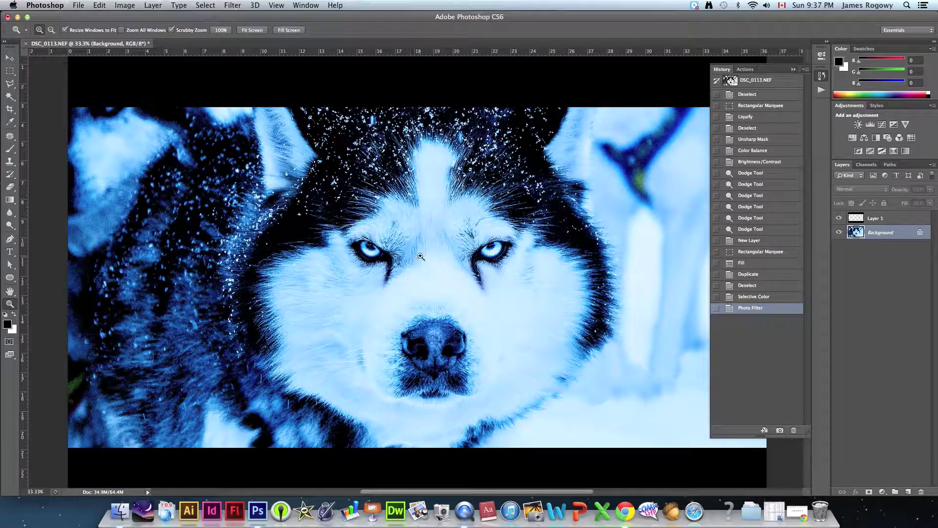
{"action": "left_click", "coordinate": [761, 84]}
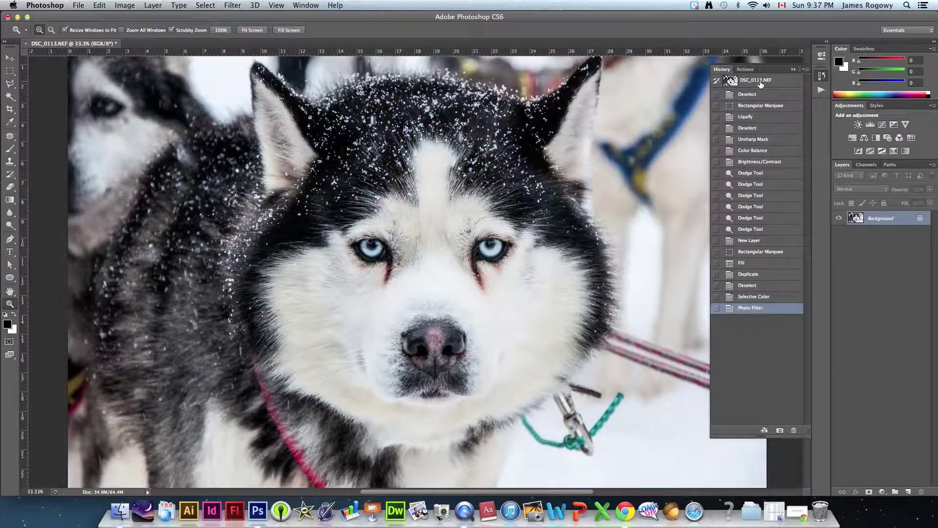
{"action": "left_click", "coordinate": [445, 252], "text": "alt"}
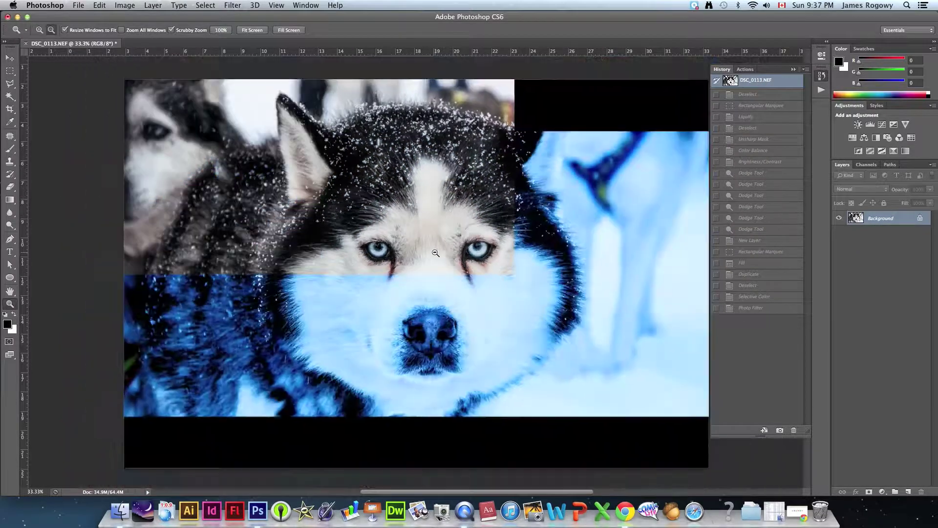
{"action": "left_click", "coordinate": [753, 308]}
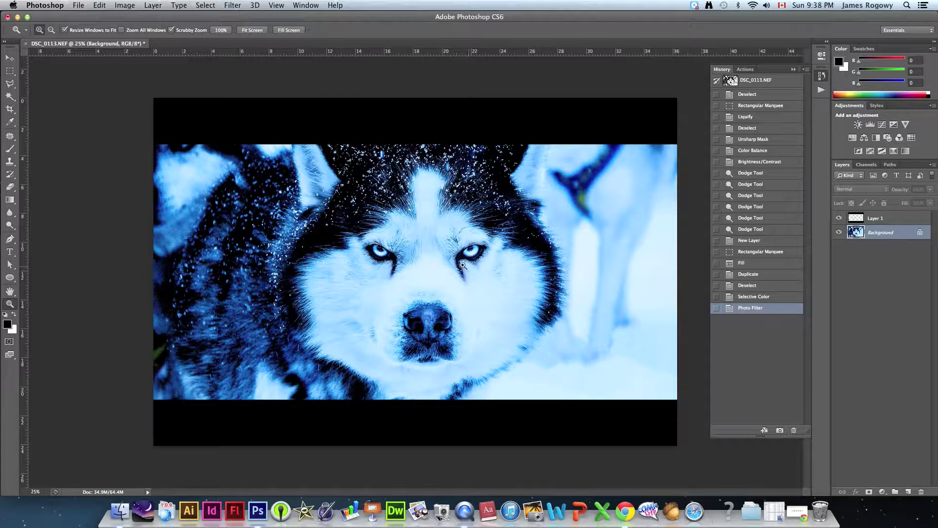
Start saving the image under a new name, choosing the Desktop as location and wolf as the file name.
{"action": "left_click", "coordinate": [78, 5]}
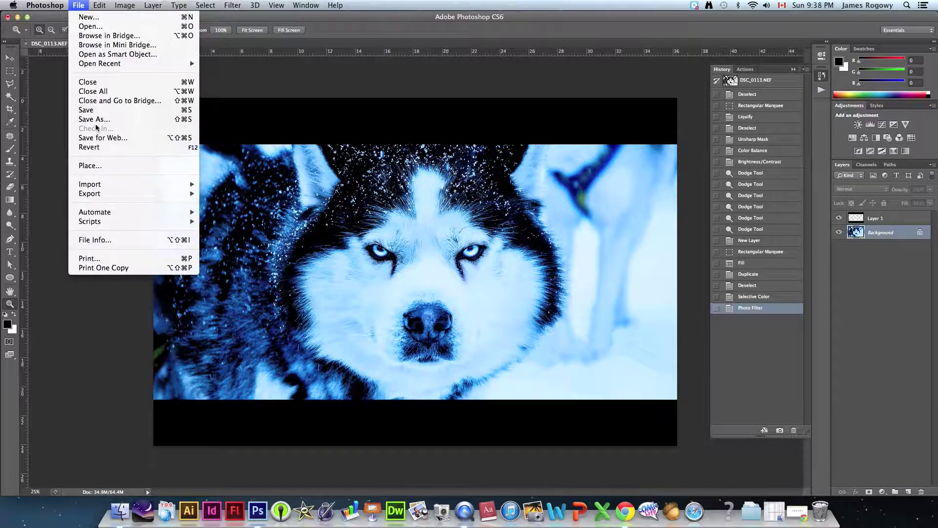
{"action": "left_click", "coordinate": [240, 163]}
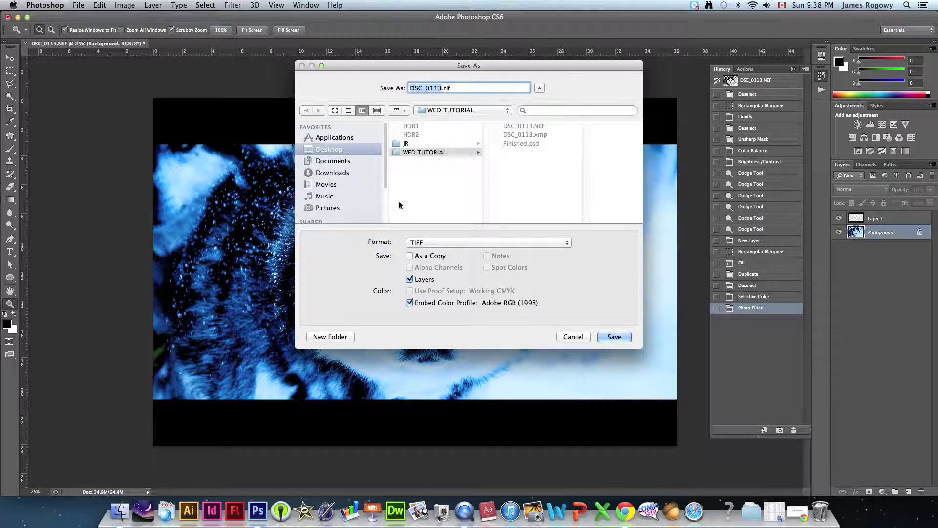
{"action": "left_click", "coordinate": [398, 202]}
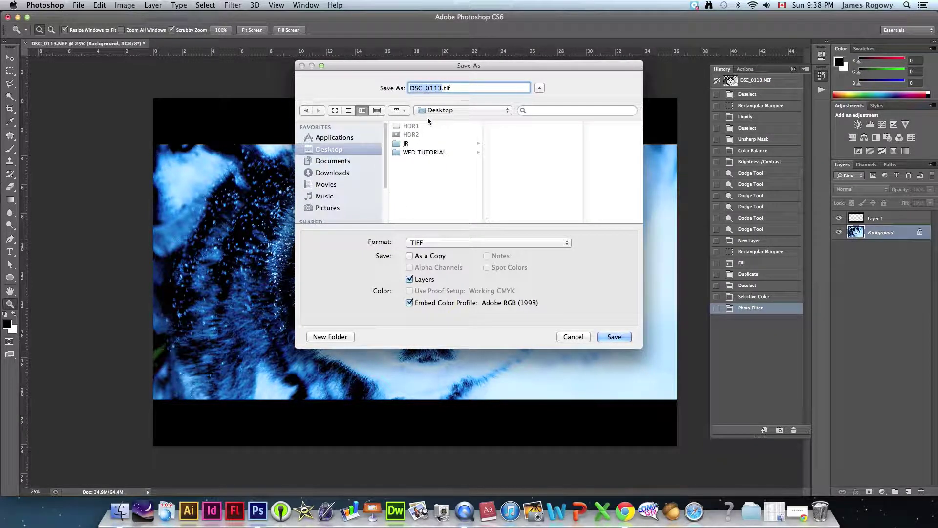
{"action": "type", "text": "wp;f"}
{"action": "key", "text": "BackSpace"}
{"action": "key", "text": "BackSpace"}
{"action": "key", "text": "BackSpace"}
{"action": "type", "text": "olf"}
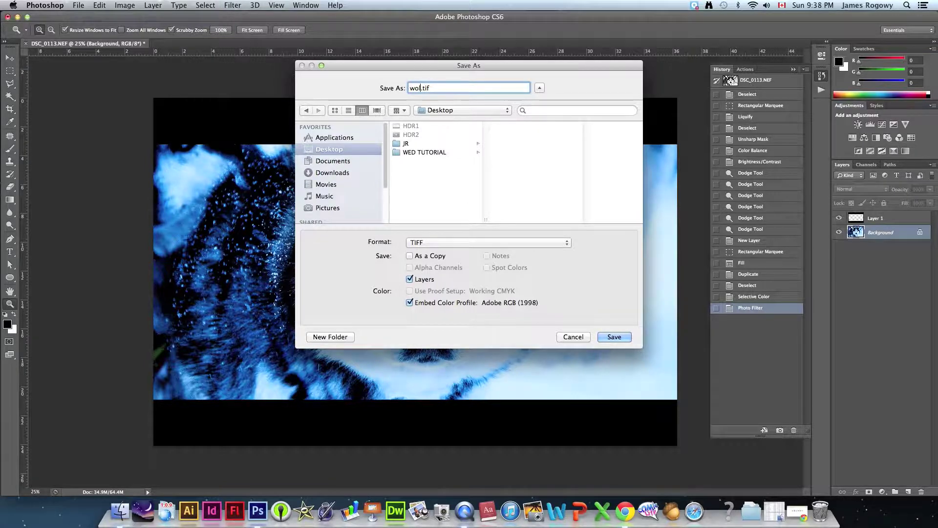
Set the file format to Photoshop and save wolf.psd with layers and Maximize Compatibility enabled.
{"action": "left_click", "coordinate": [465, 243]}
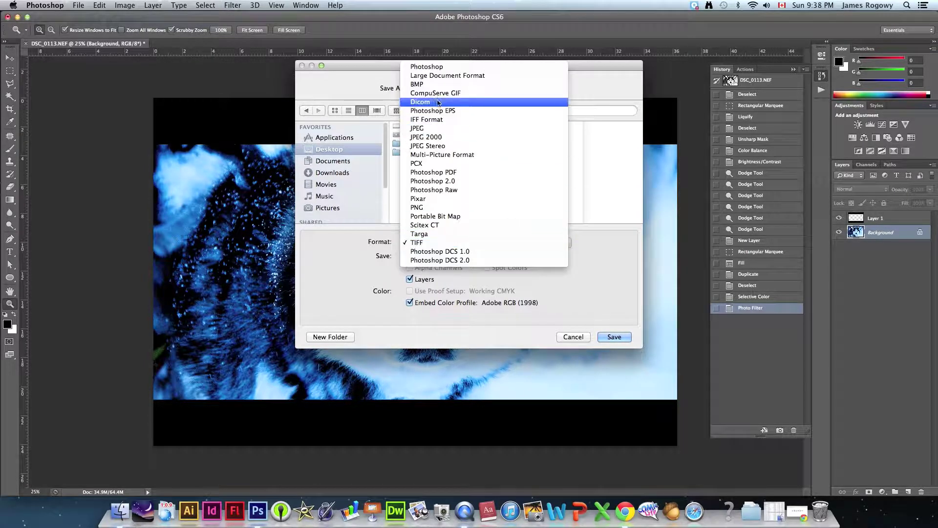
{"action": "left_click", "coordinate": [445, 67]}
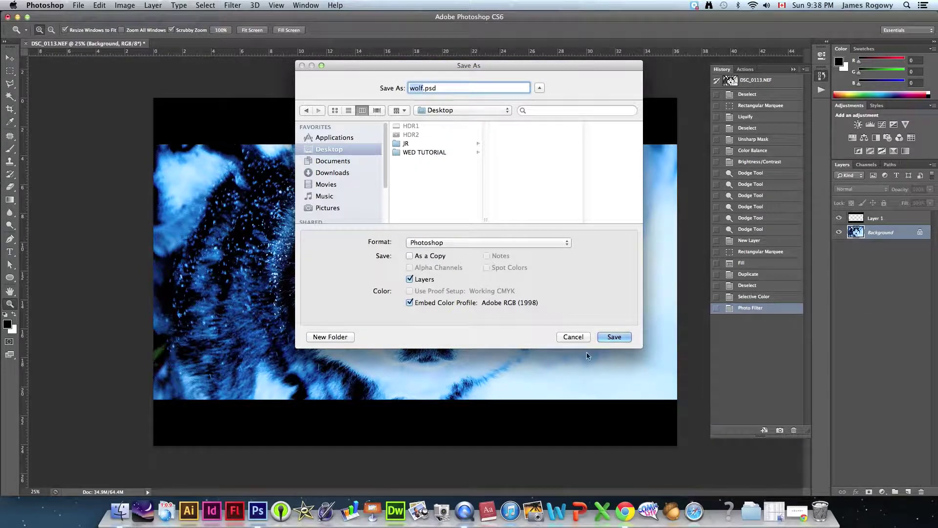
{"action": "left_click", "coordinate": [618, 338]}
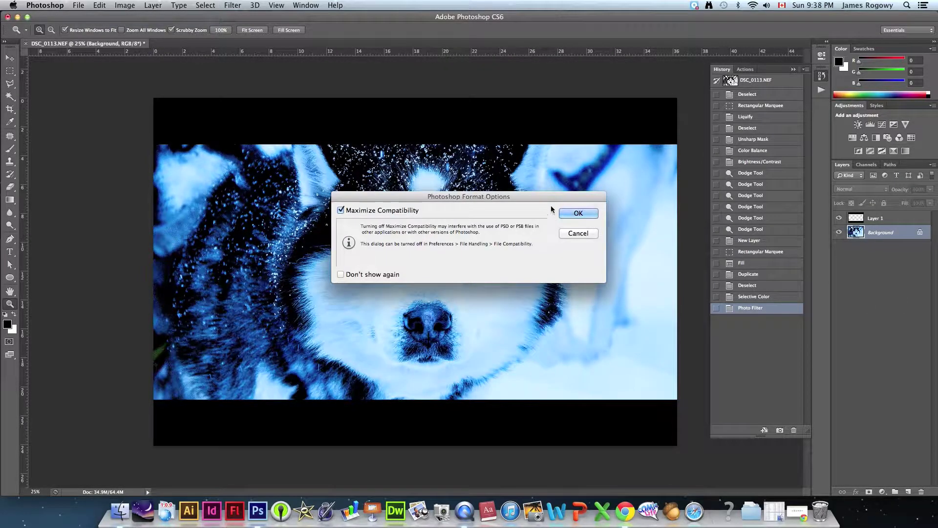
{"action": "left_click", "coordinate": [570, 212]}
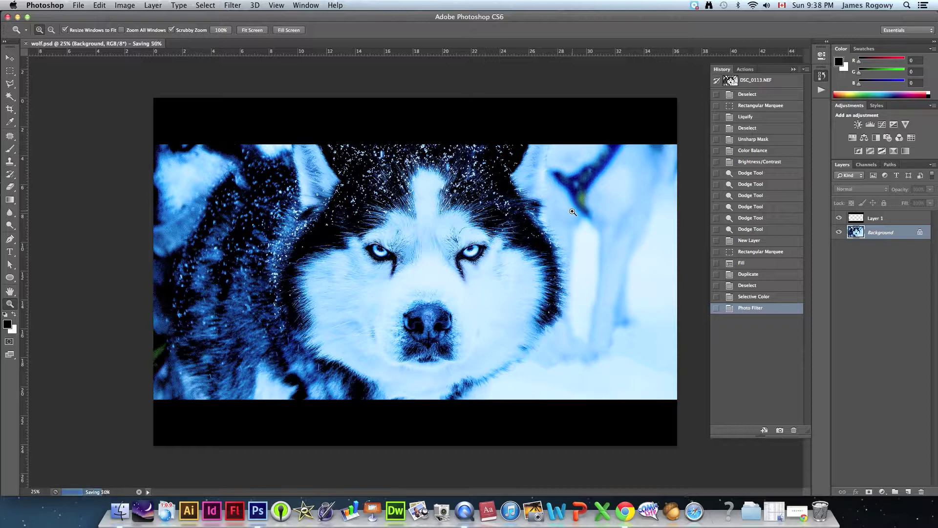